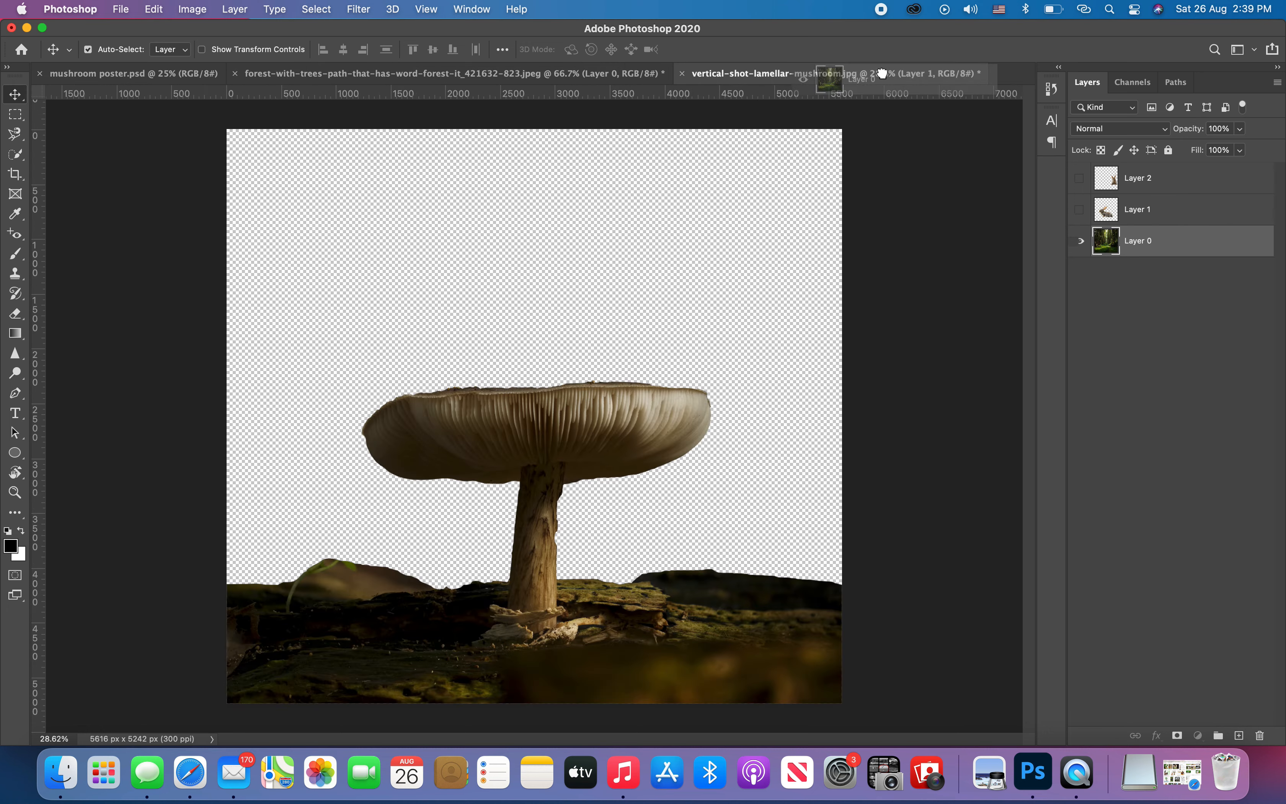
- Place the forest image beneath the mushroom layer in the mushroom document and enlarge it to cover the whole canvas
left_click_drag(1137, 178, 1137, 223)
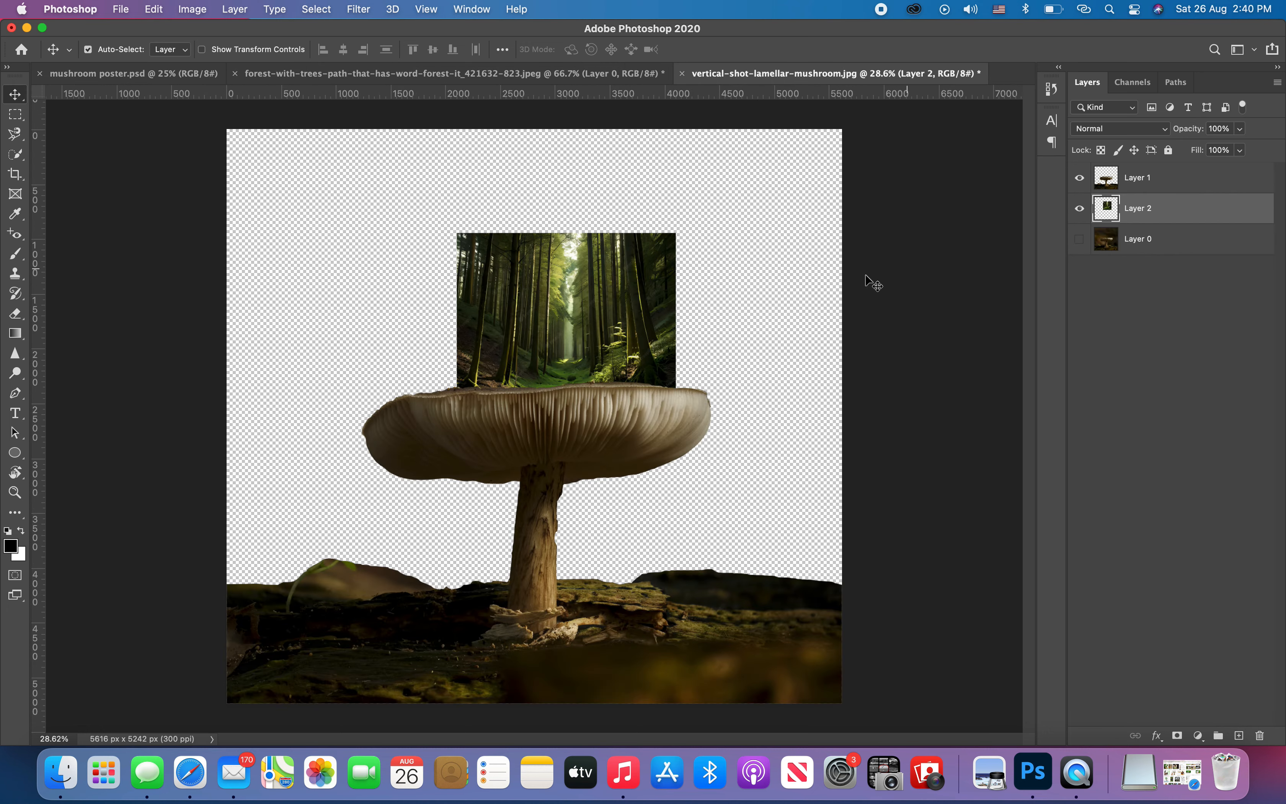
key("cmd+t")
left_click_drag(675, 234, 905, 161)
key("super+minus")
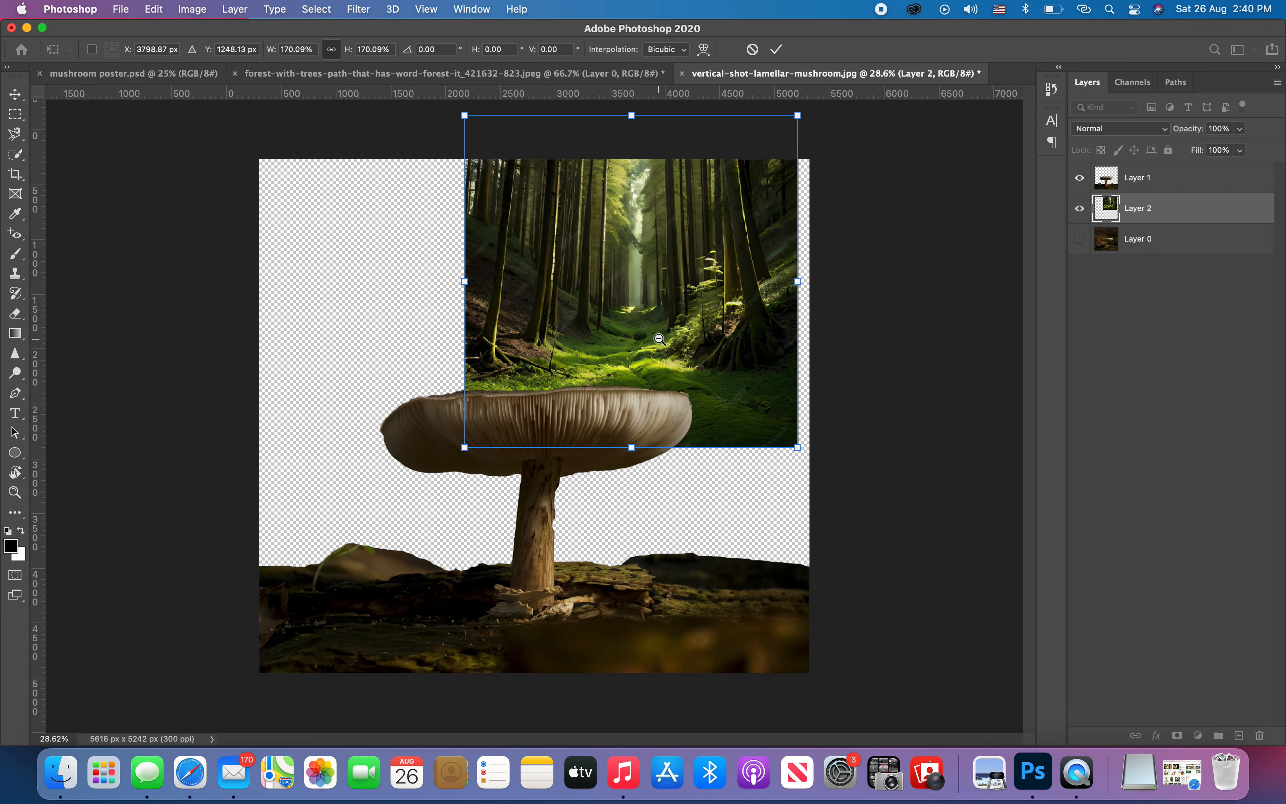
left_click_drag(467, 449, 222, 723)
left_click_drag(795, 709, 835, 721)
left_click_drag(331, 441, 369, 430)
left_click_drag(852, 110, 842, 118)
key("Return")
- Select the log and ground left of the stem on the mushroom layer with the Magnetic Lasso and copy it to a new layer
left_click(430, 587)
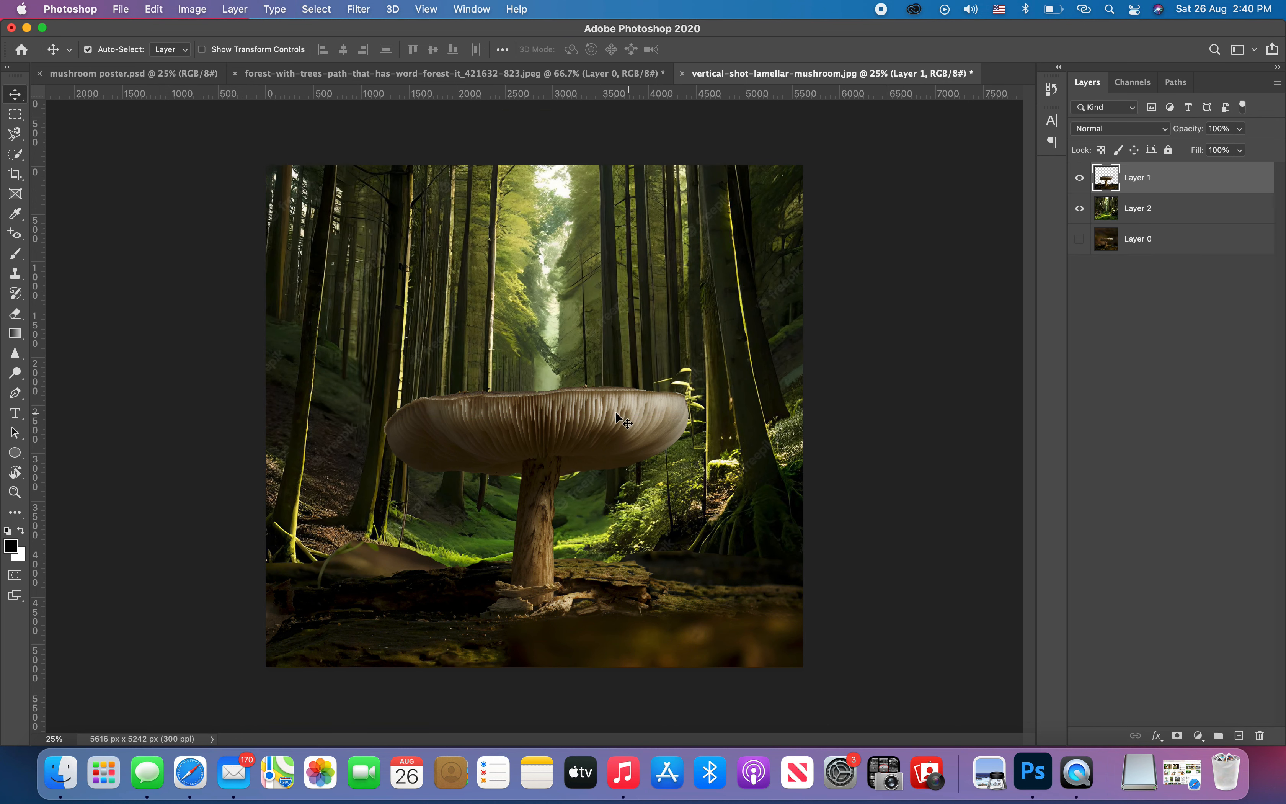
left_click(16, 136)
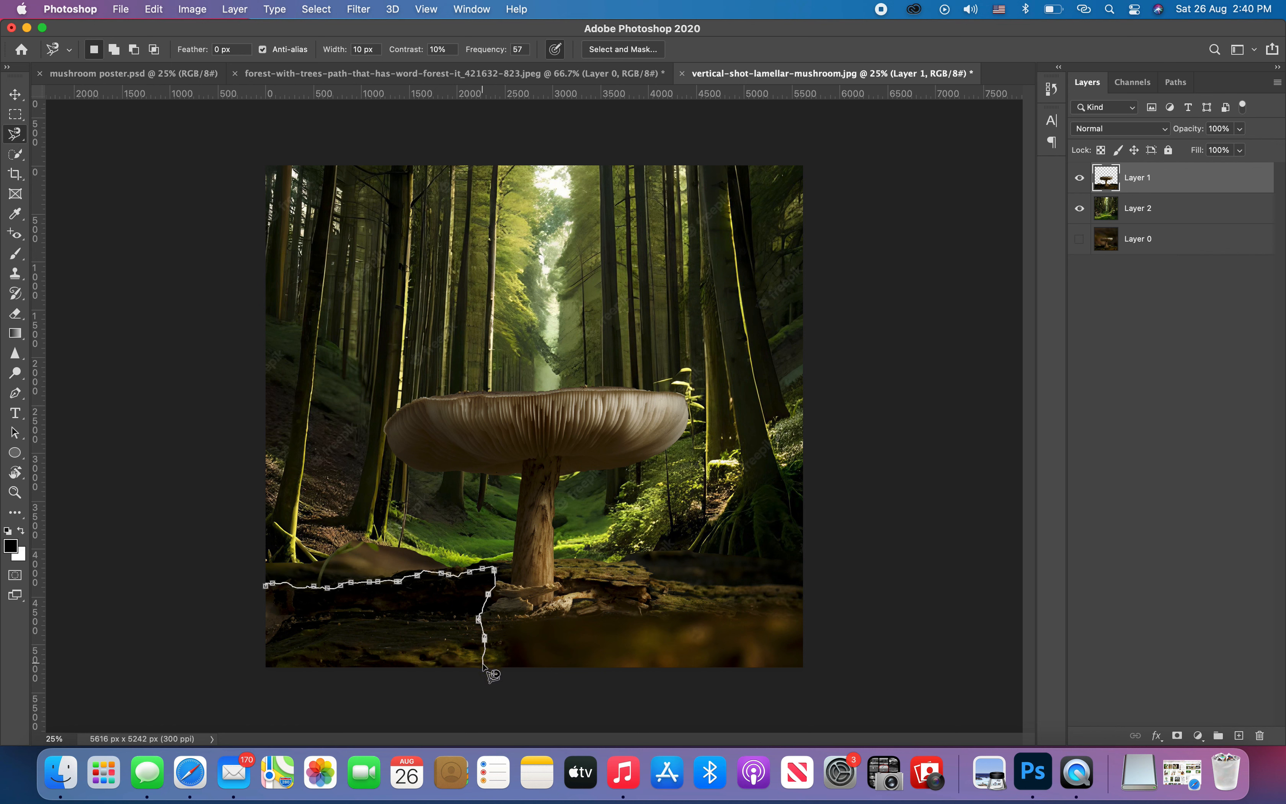
left_click(272, 585)
key("ctrl+j")
key("v")
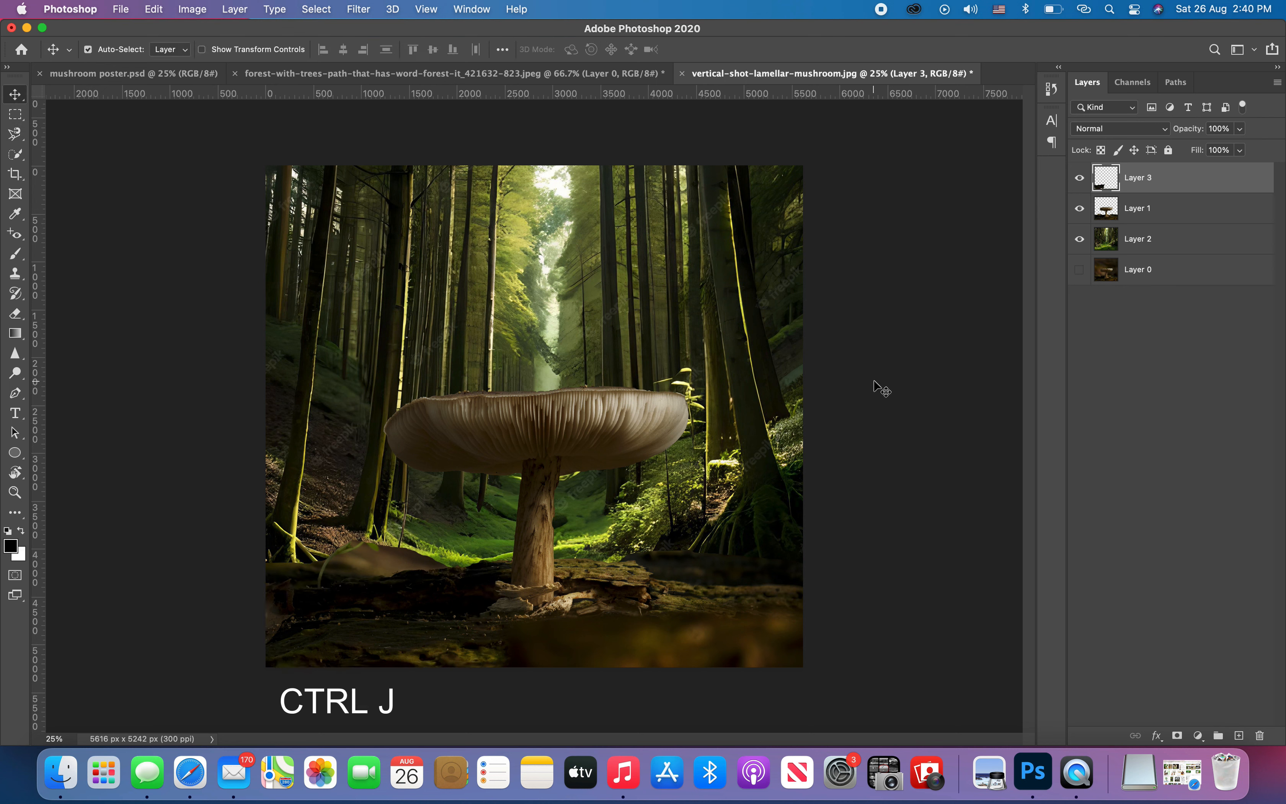
- Flip the copied ground horizontally over the lower right foreground and scale it to about 147% width and 83% height
key("ctrl+t")
left_click_drag(360, 656, 620, 662)
right_click(620, 661)
left_click(653, 714)
left_click_drag(747, 634, 817, 611)
left_click_drag(669, 571, 669, 589)
left_click_drag(524, 636, 476, 635)
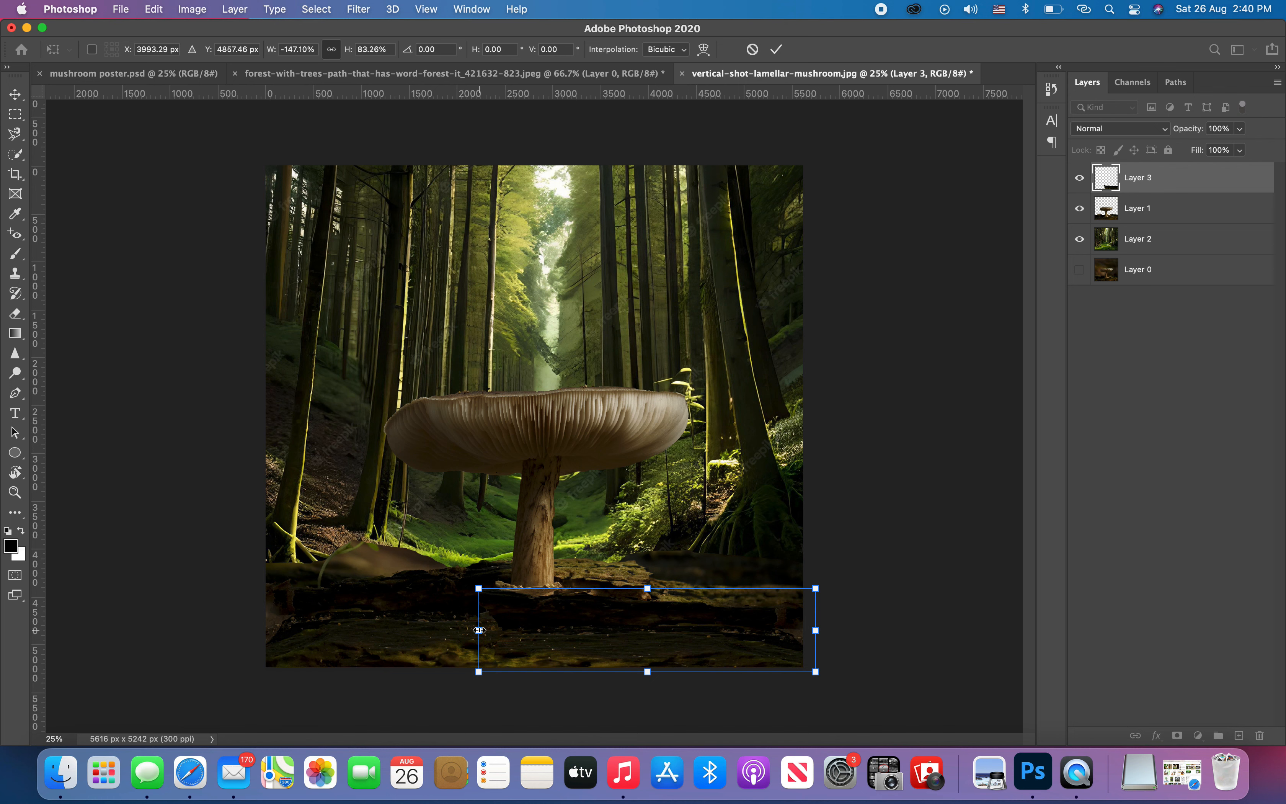
key("Return")
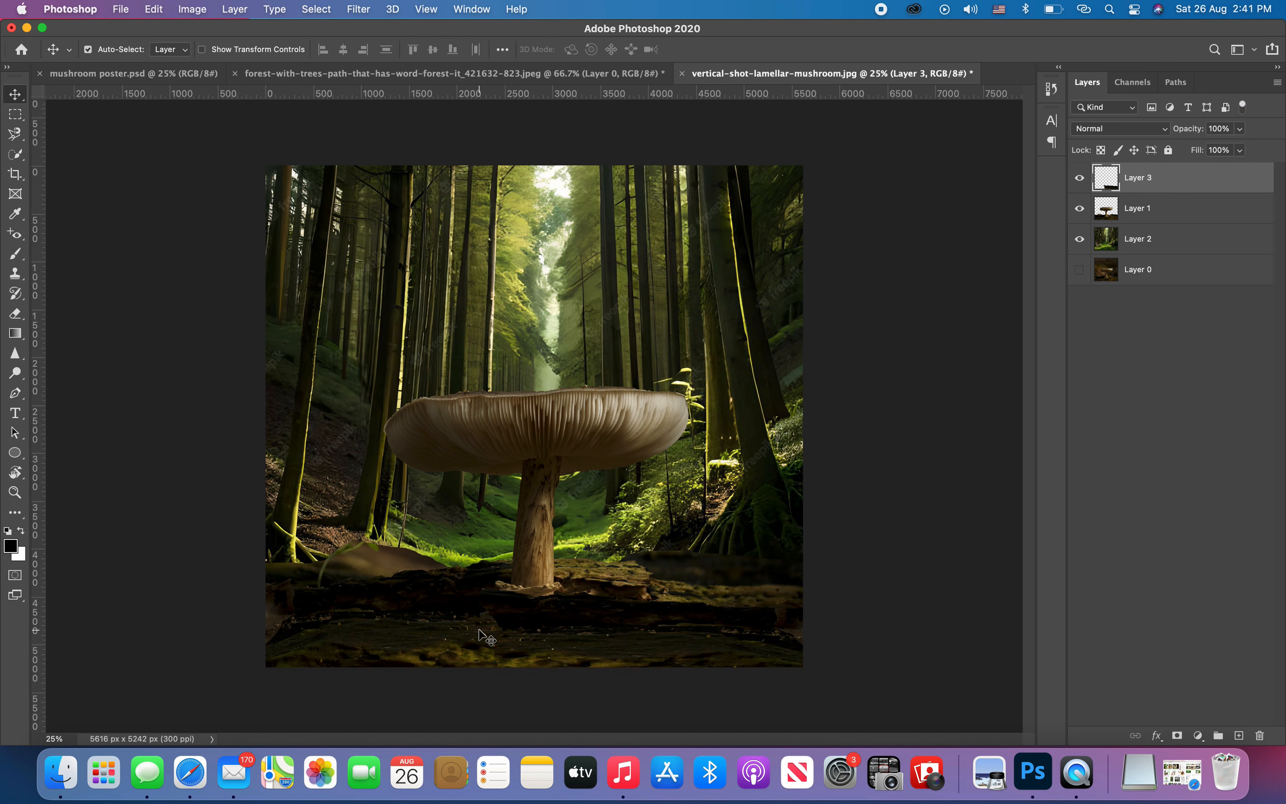
- Erase the upper right edge of the flipped ground piece using a 2480 px eraser at 55% flow
left_click(16, 318)
left_click(383, 49)
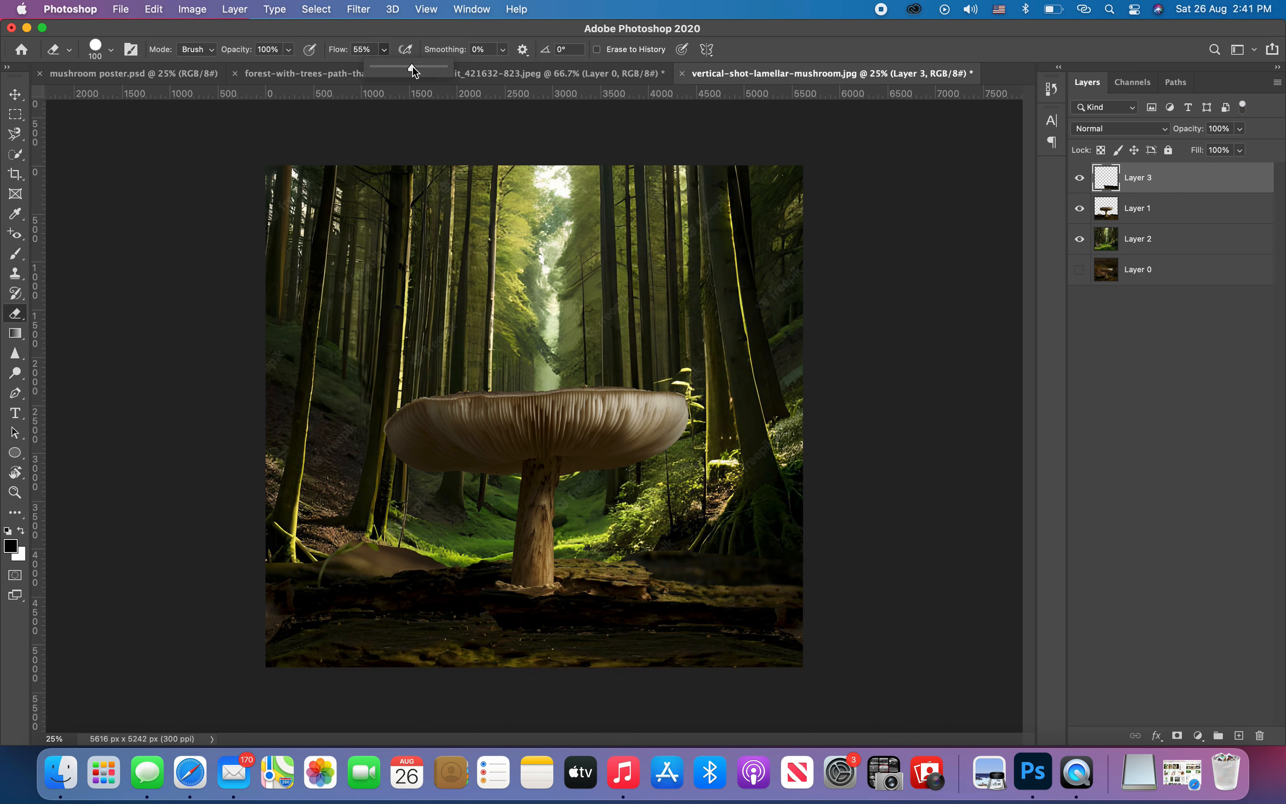
key("bracketright")
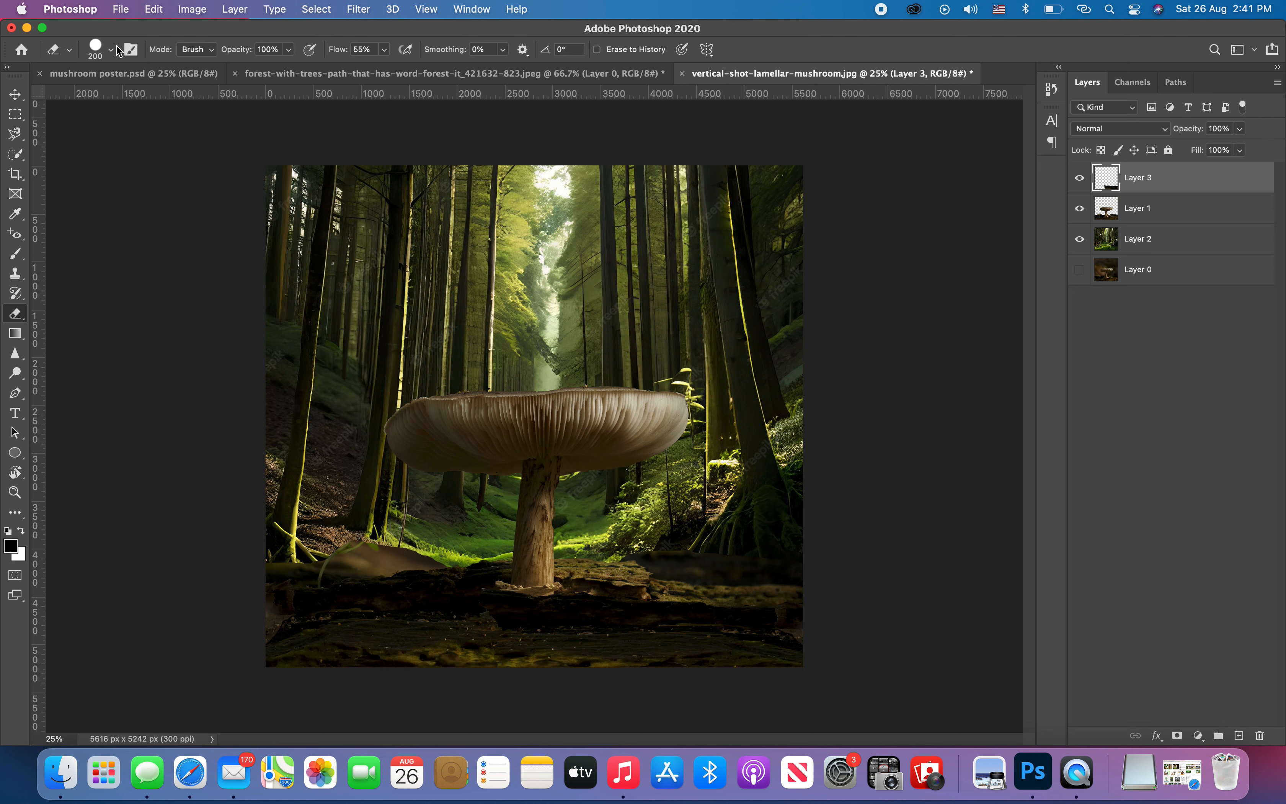
left_click(111, 49)
left_click_drag(168, 96, 177, 97)
type("[[[")
left_click(742, 506)
left_click(656, 313)
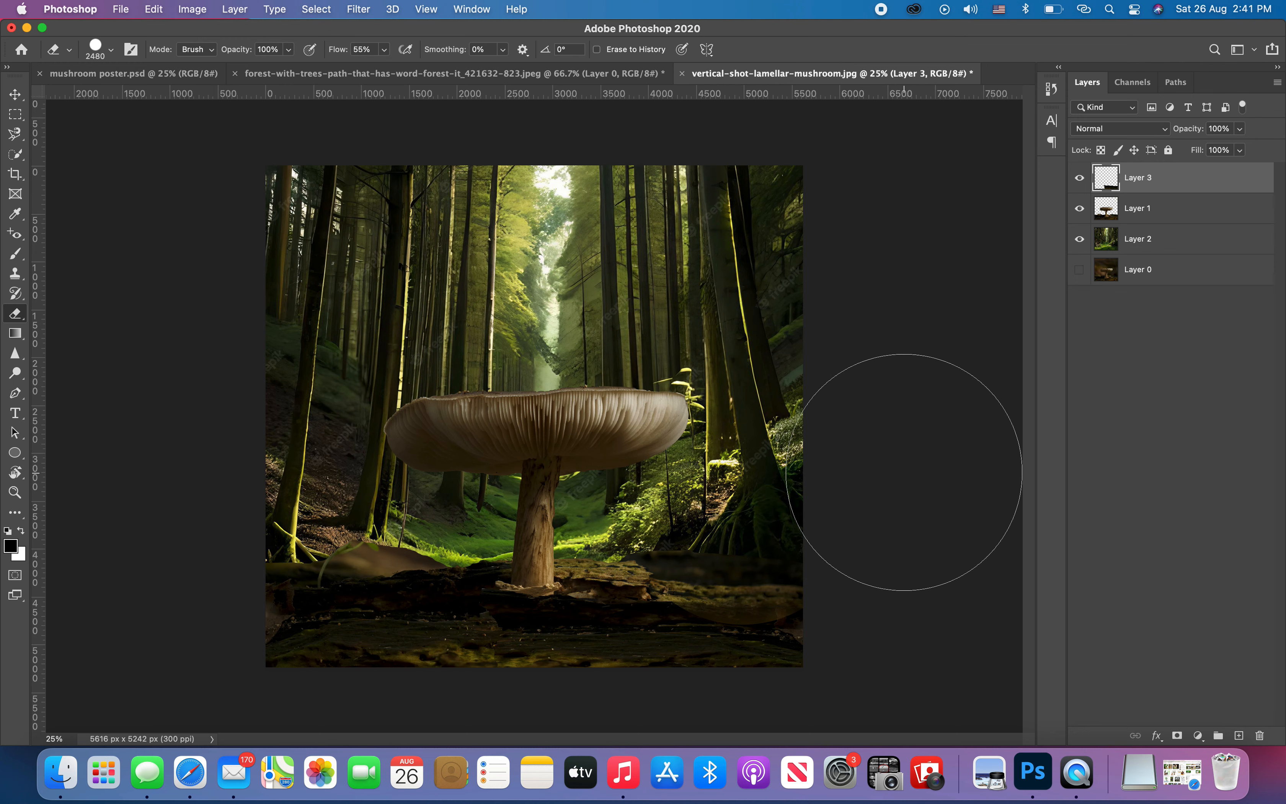
- Erase the flipped ground piece around the mushroom's base with a smaller eraser of 250 to 500 px
left_click(111, 50)
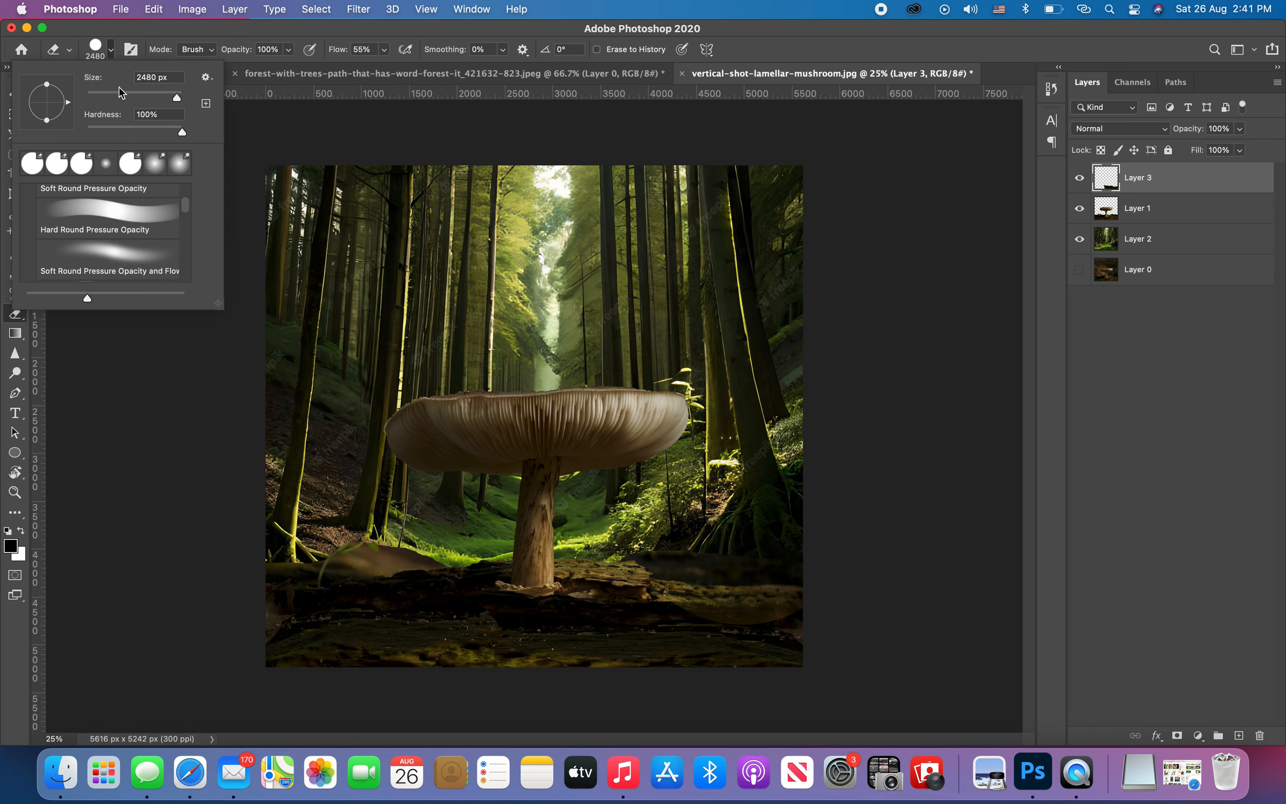
left_click(582, 394)
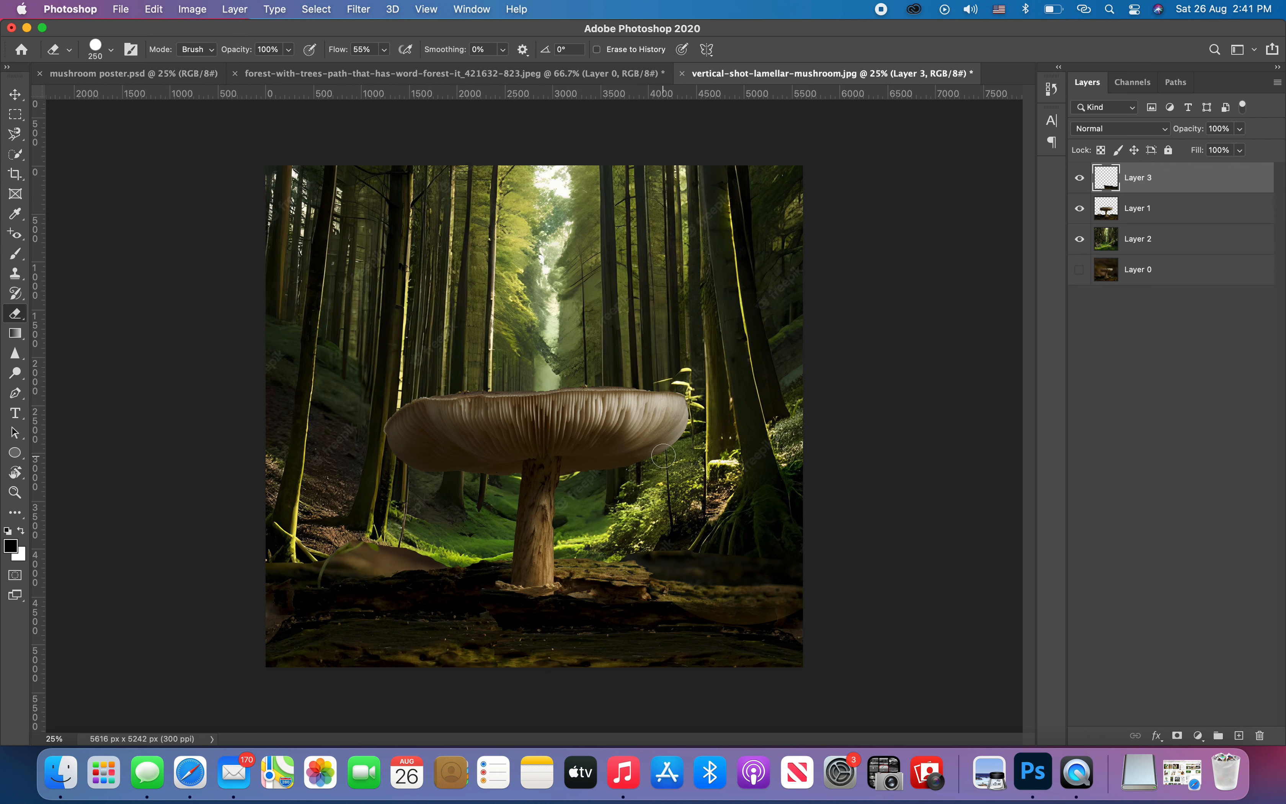
mouse_move(489, 595)
left_mouse_down()
mouse_move(706, 584)
mouse_move(769, 595)
mouse_move(491, 609)
left_mouse_up()
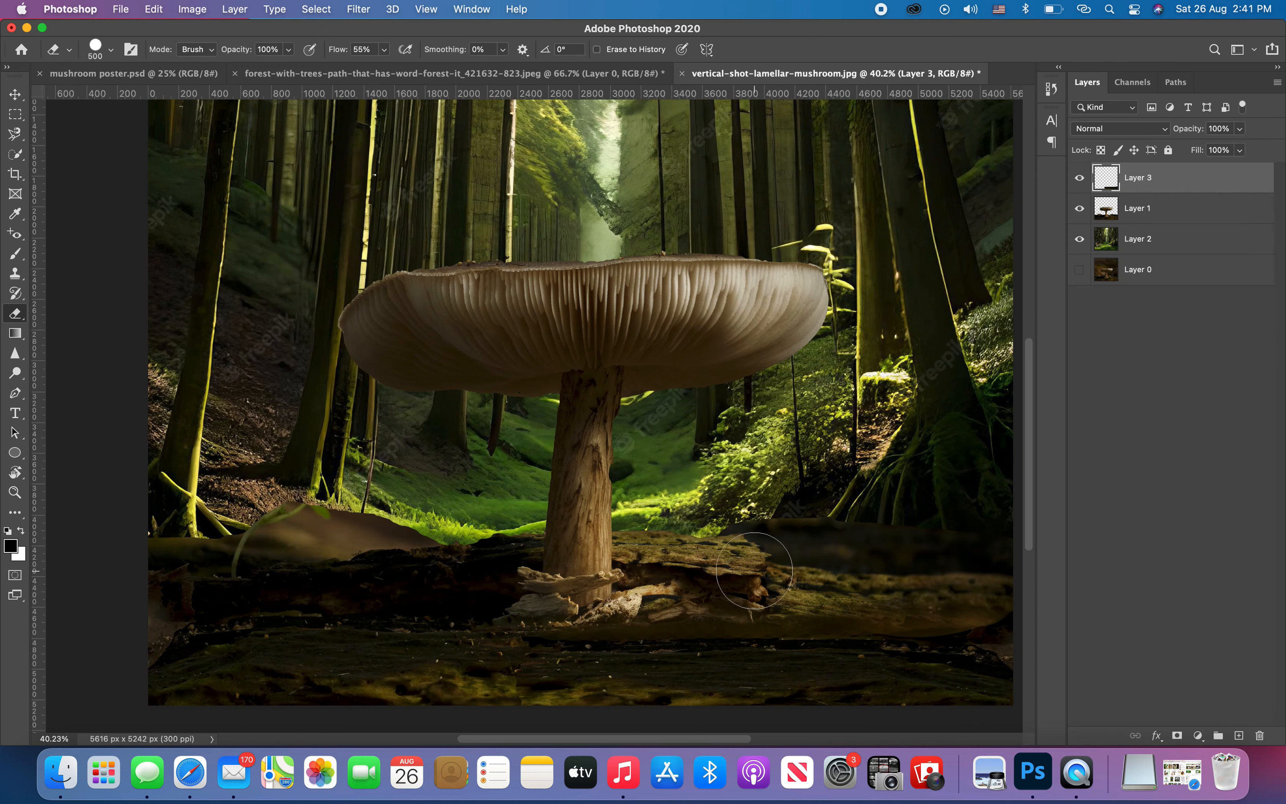
left_click(660, 523, "alt")
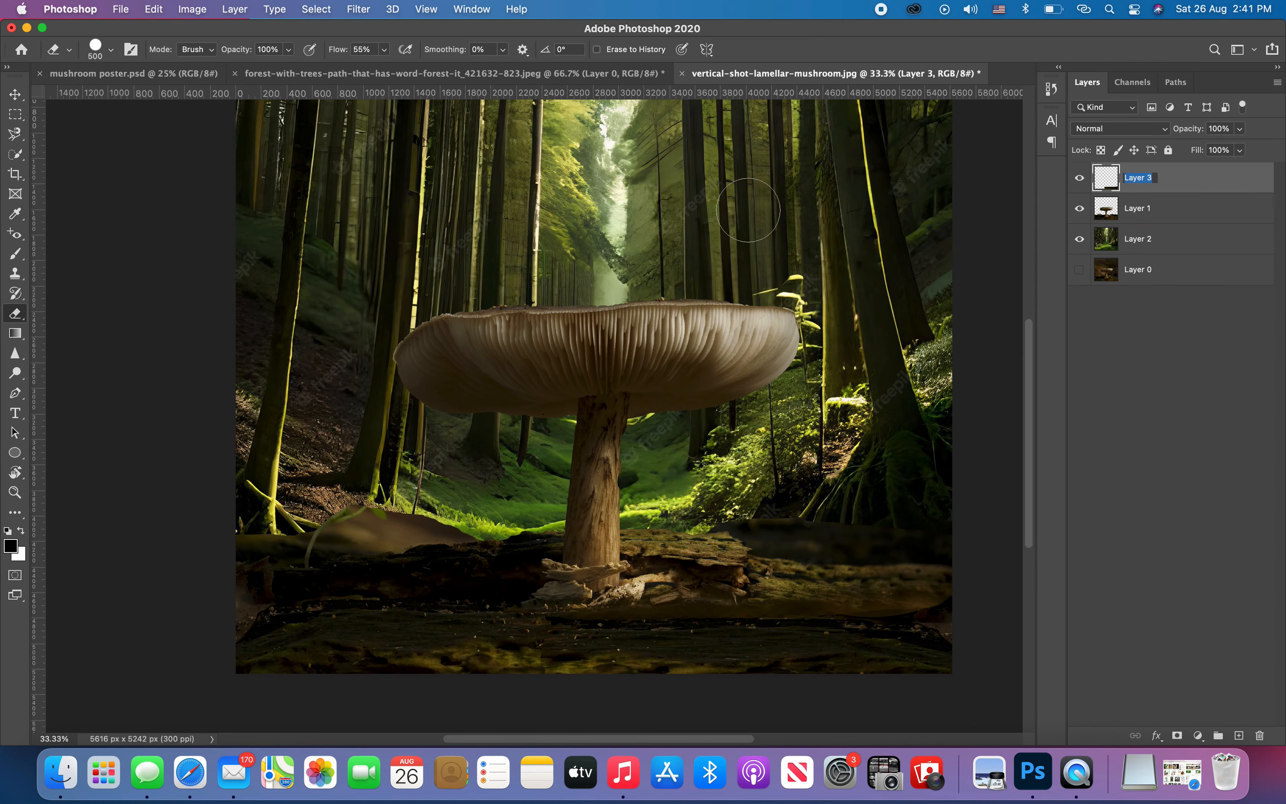
- Erase the top of the brown mound left of the stem on Layer 1 with the 500 px eraser
key("v")
left_click(154, 249)
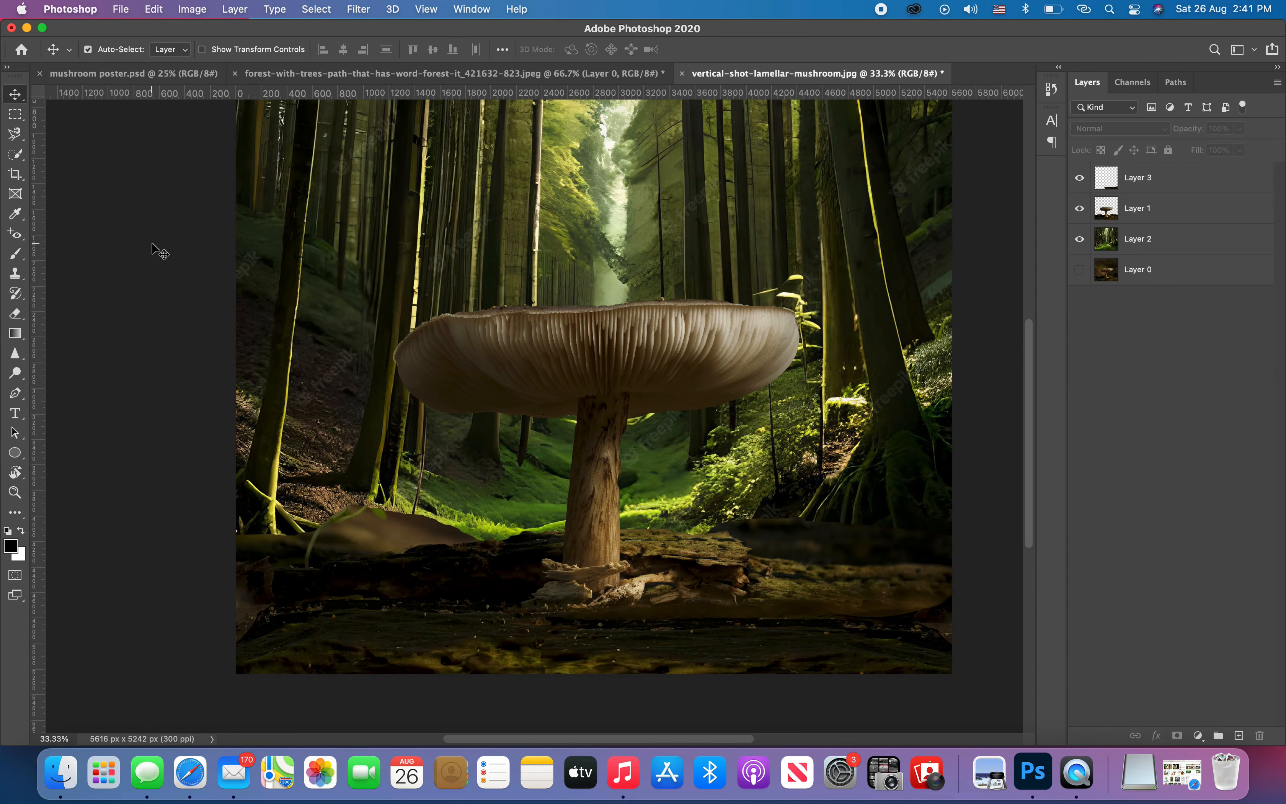
left_click(1190, 209)
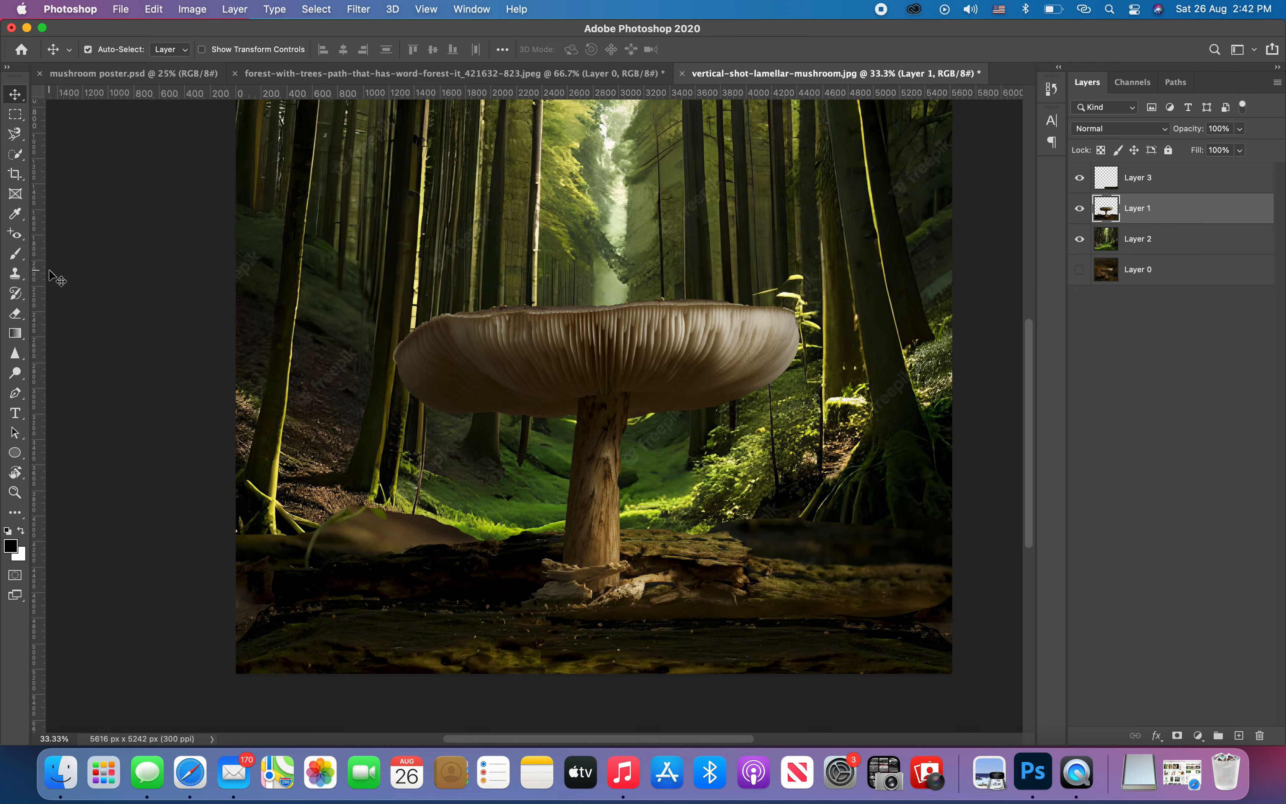
left_click(15, 315)
left_click_drag(340, 518, 434, 499)
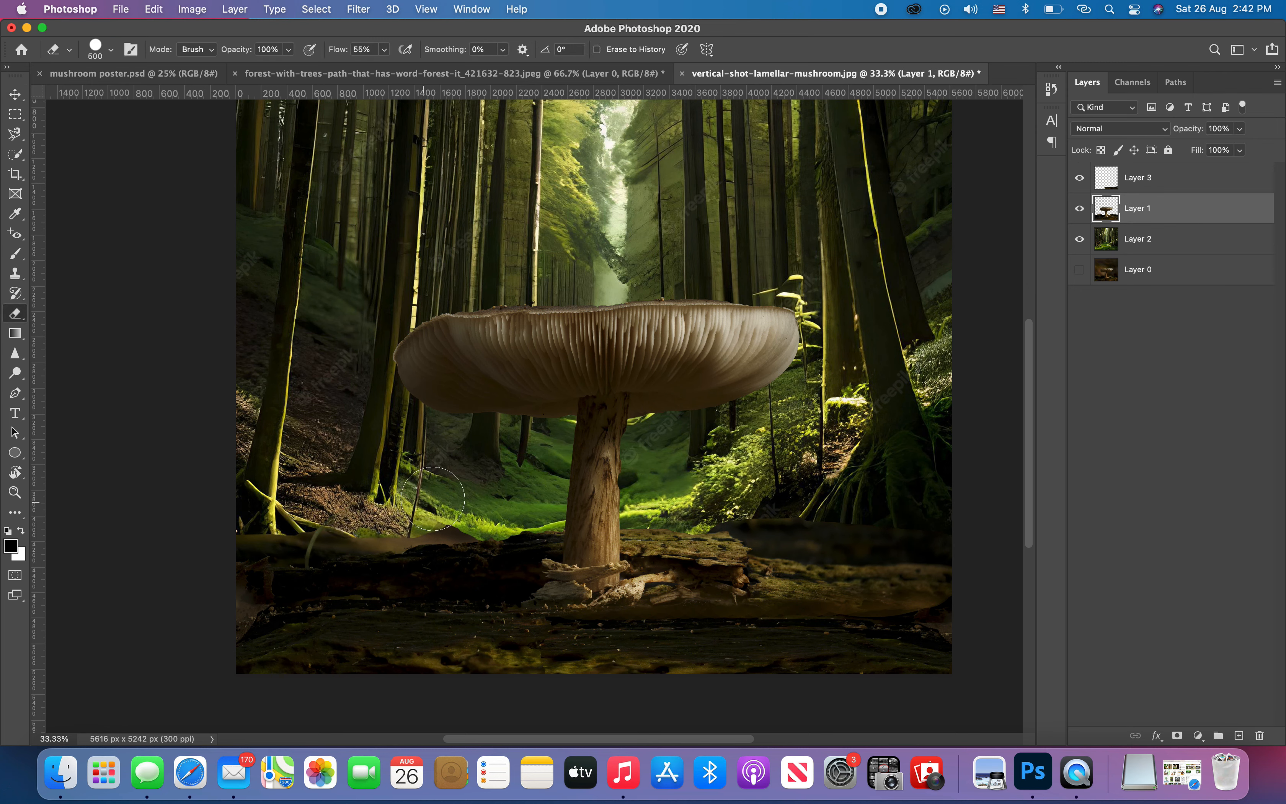
- Set the eraser flow to 18% and erase the rest of the mound and the dark bank behind the log right of the stem
left_click(384, 49)
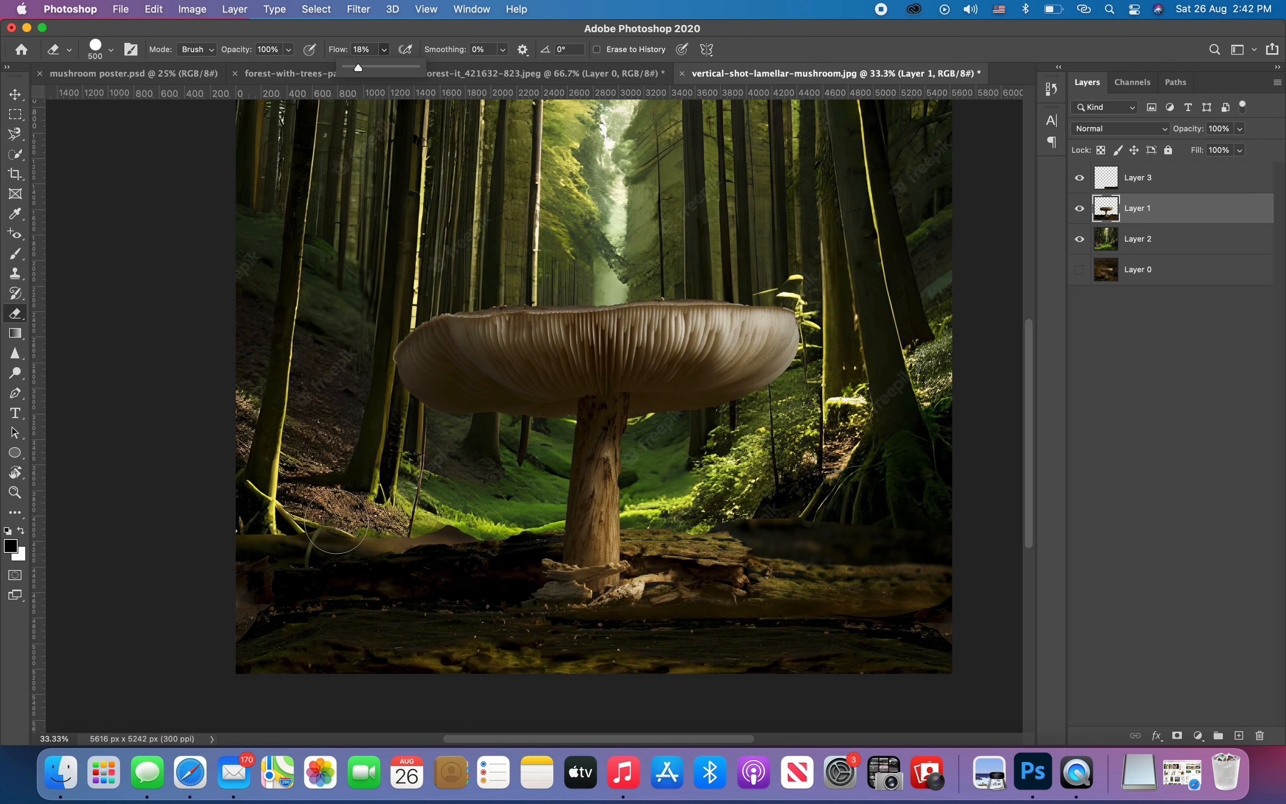
left_click(336, 521)
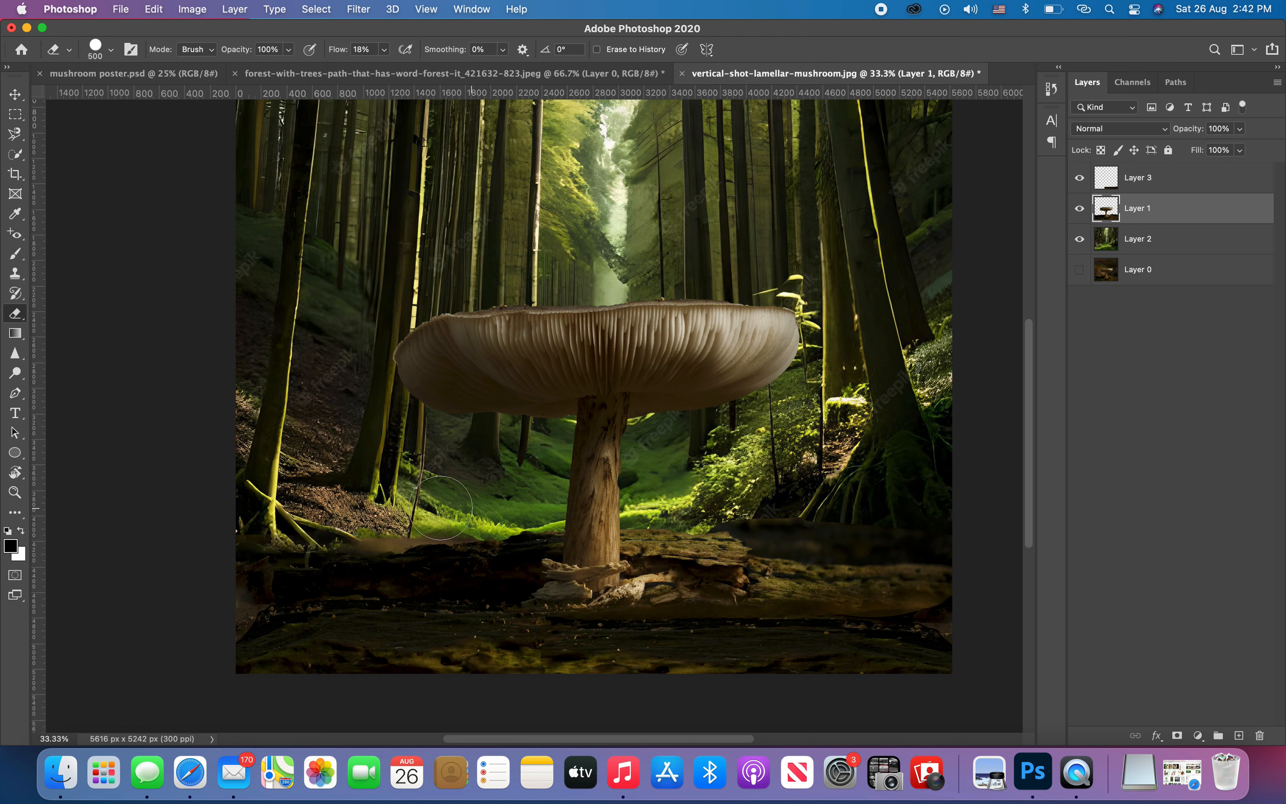
left_click_drag(407, 517, 518, 505)
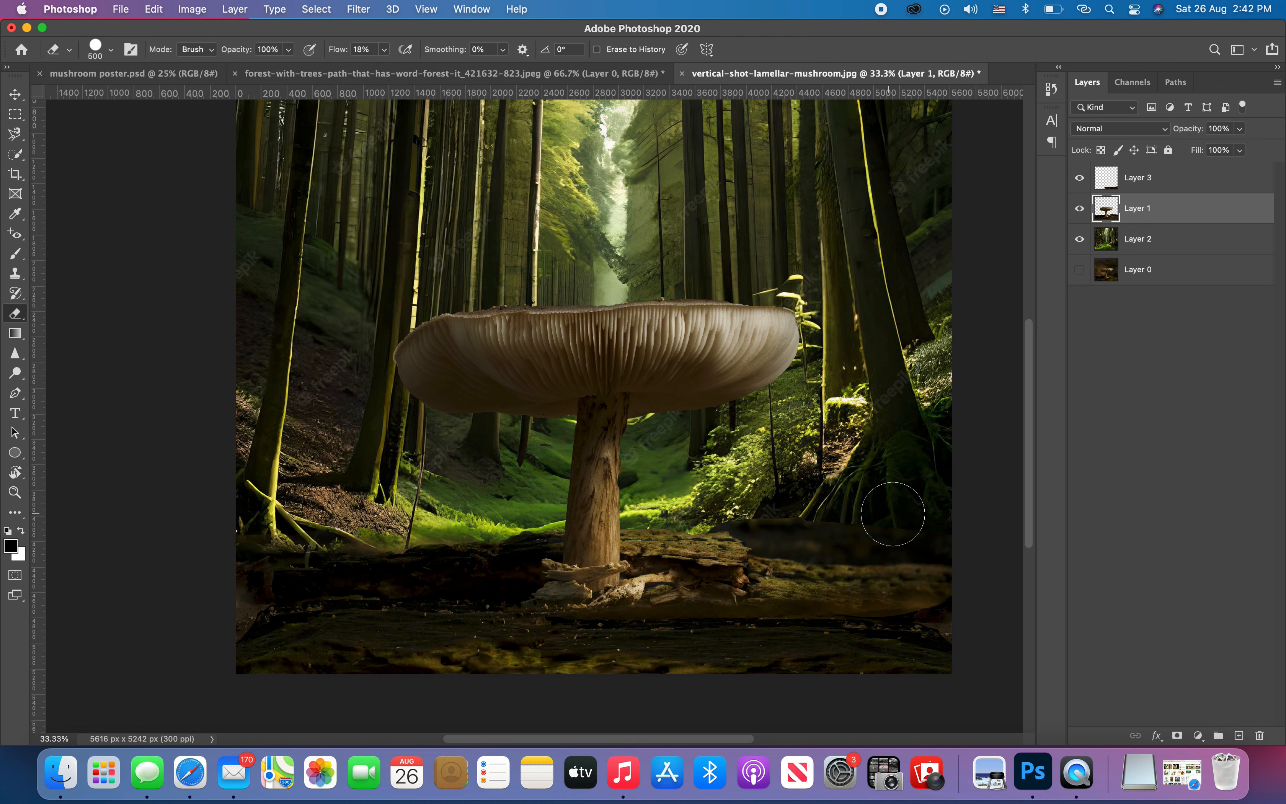
mouse_move(870, 524)
left_mouse_down()
mouse_move(921, 528)
mouse_move(745, 499)
mouse_move(781, 525)
mouse_move(948, 530)
left_mouse_up()
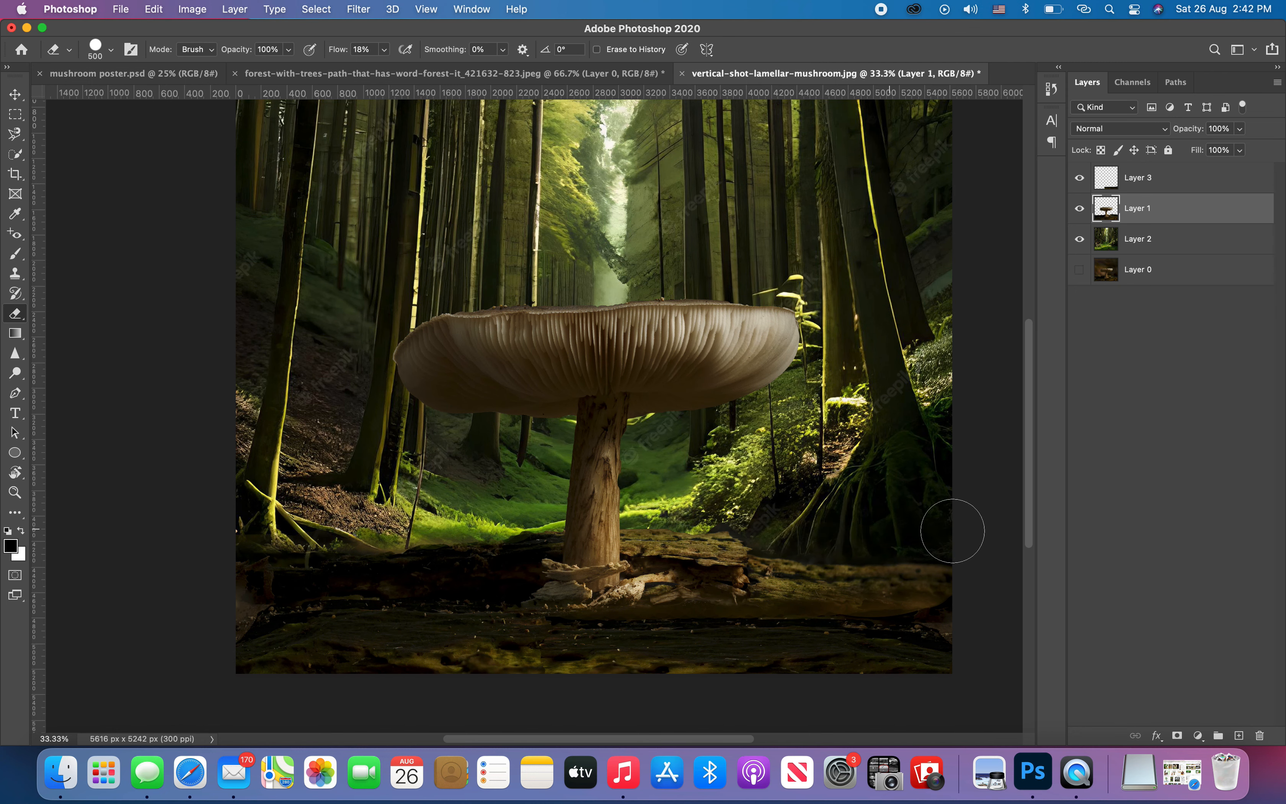
left_click_drag(730, 506, 784, 516)
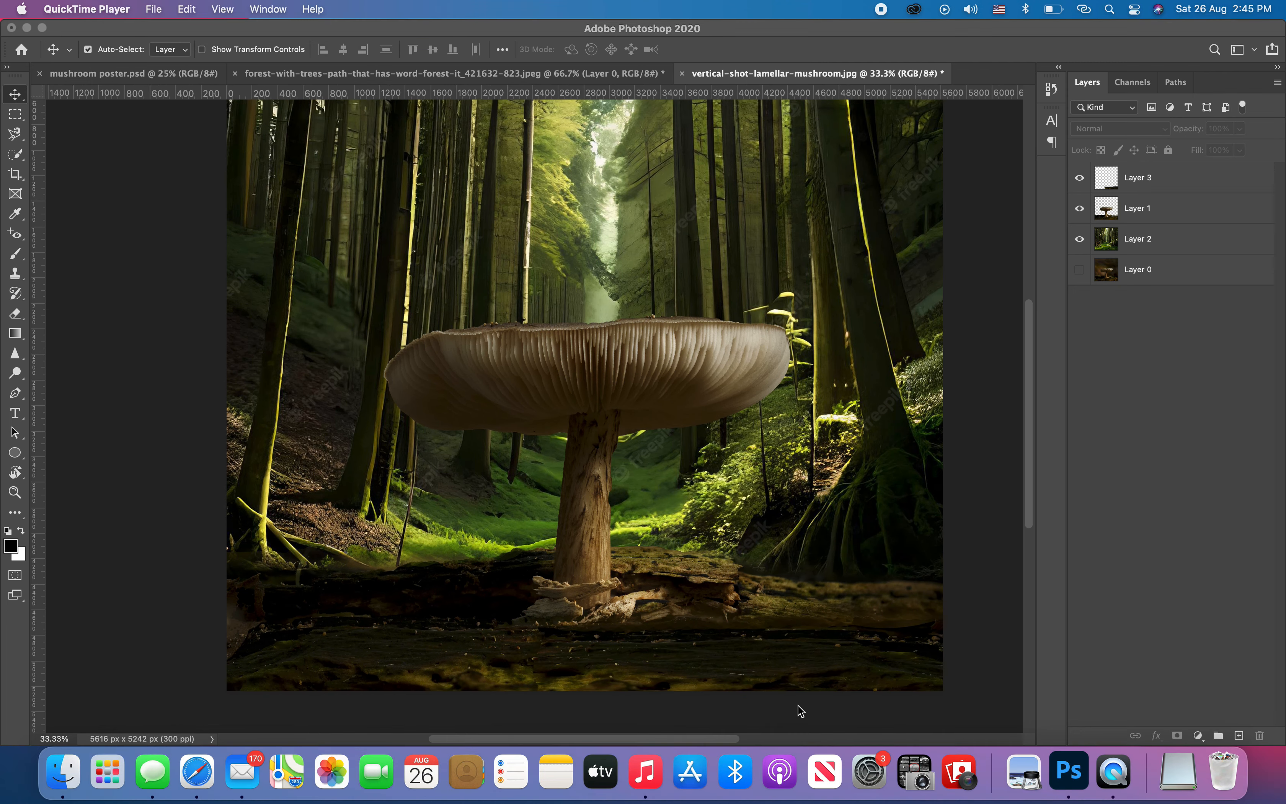
- Apply a Gaussian Blur with a radius of about 17.6 pixels to the forest background, Layer 2
left_click(967, 619)
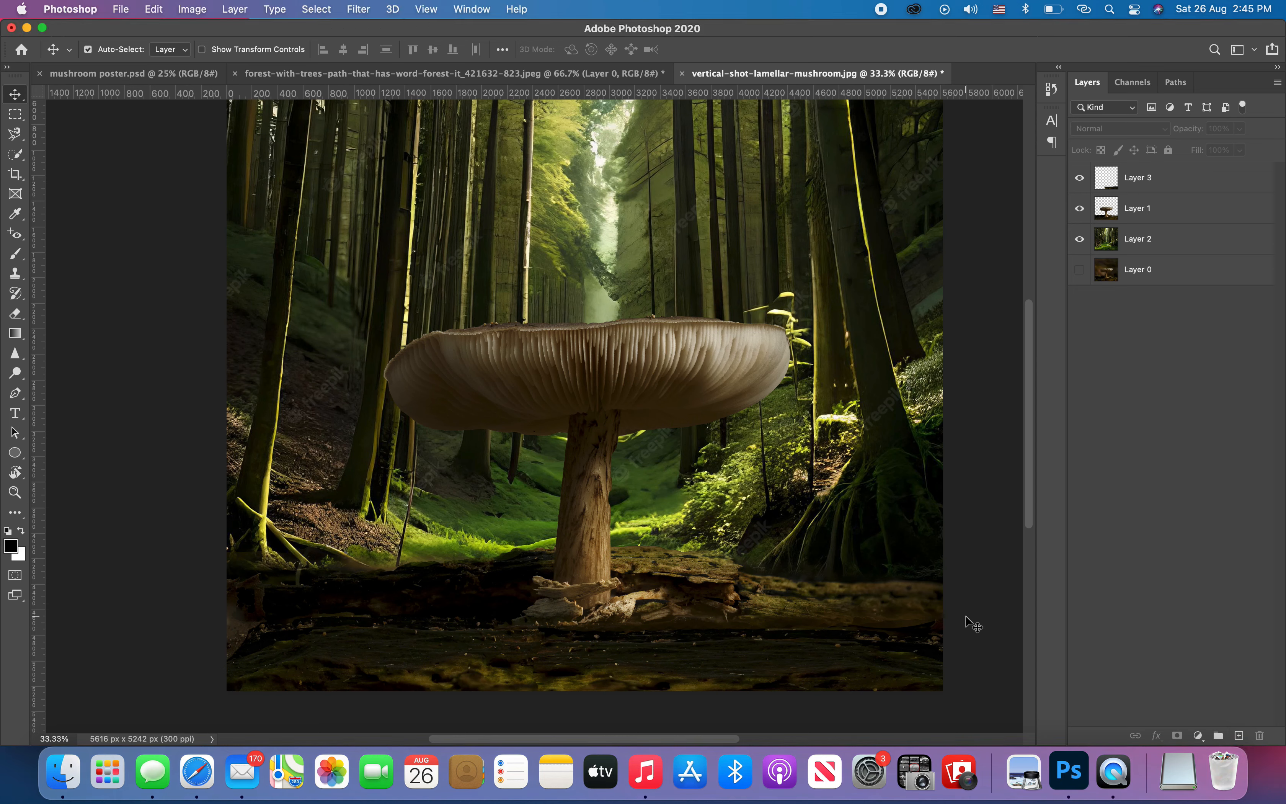
left_click(1139, 240)
left_click(359, 9)
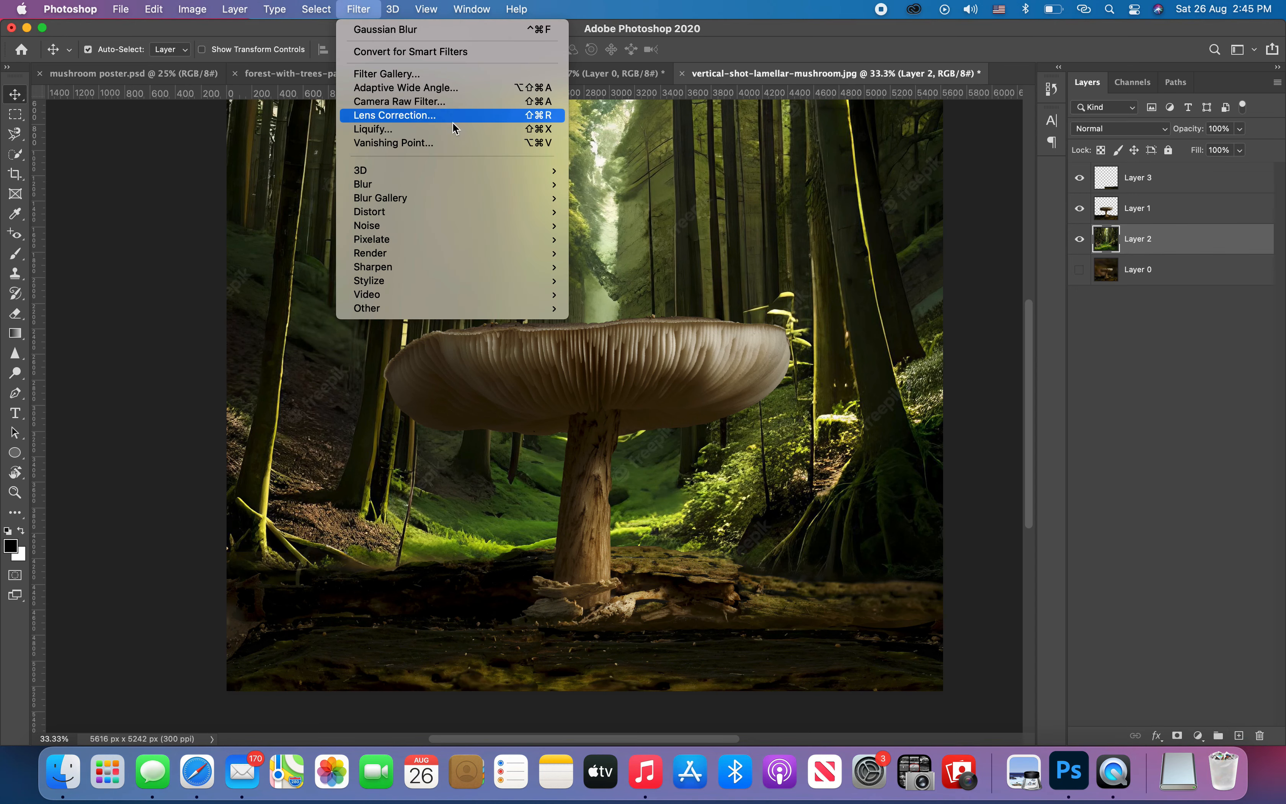
mouse_move(473, 186)
left_click(622, 241)
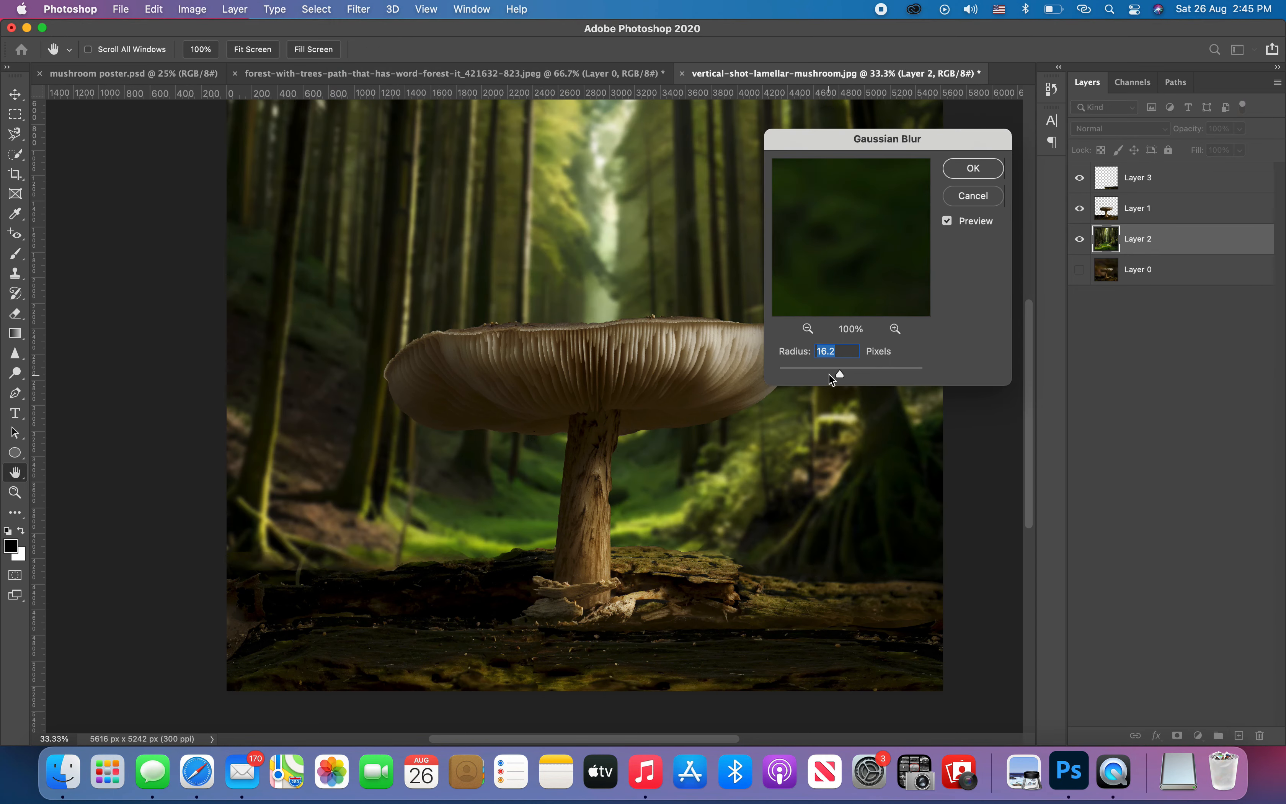
left_click_drag(834, 376, 831, 375)
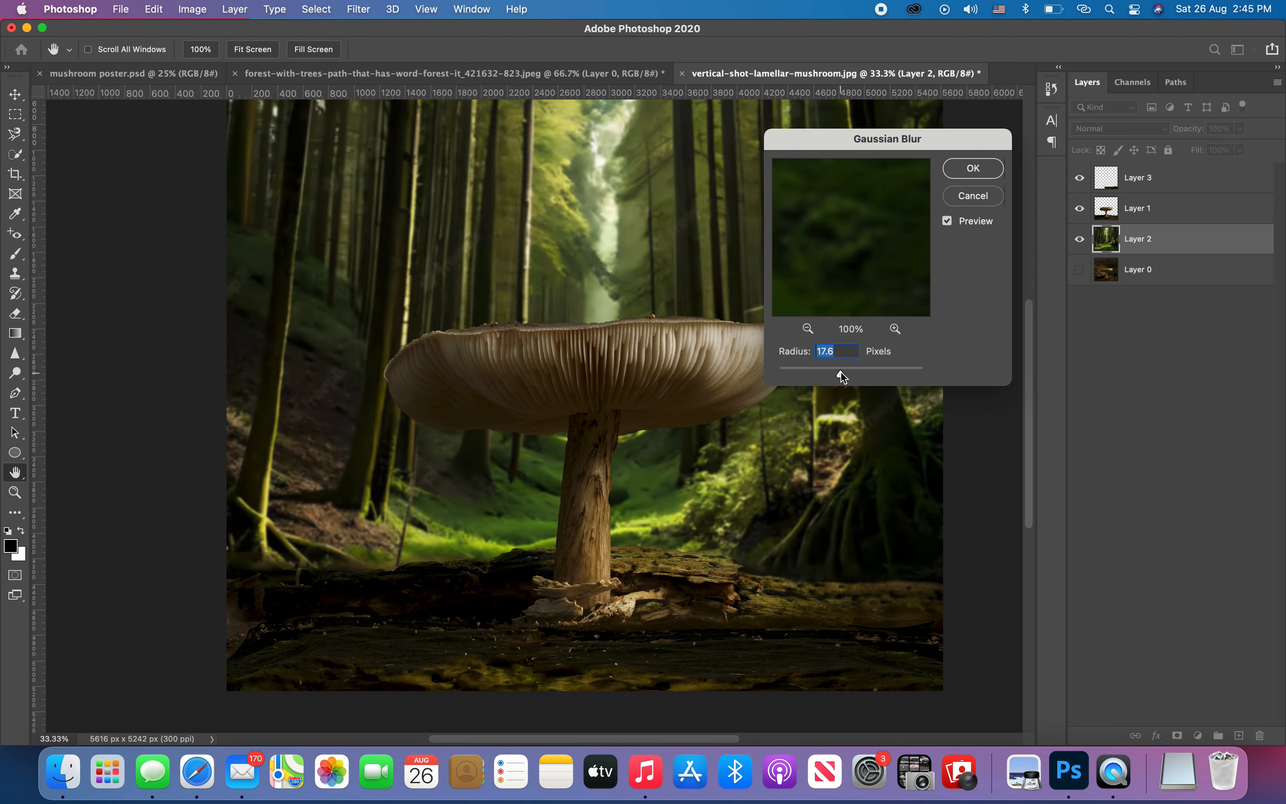
left_click(973, 168)
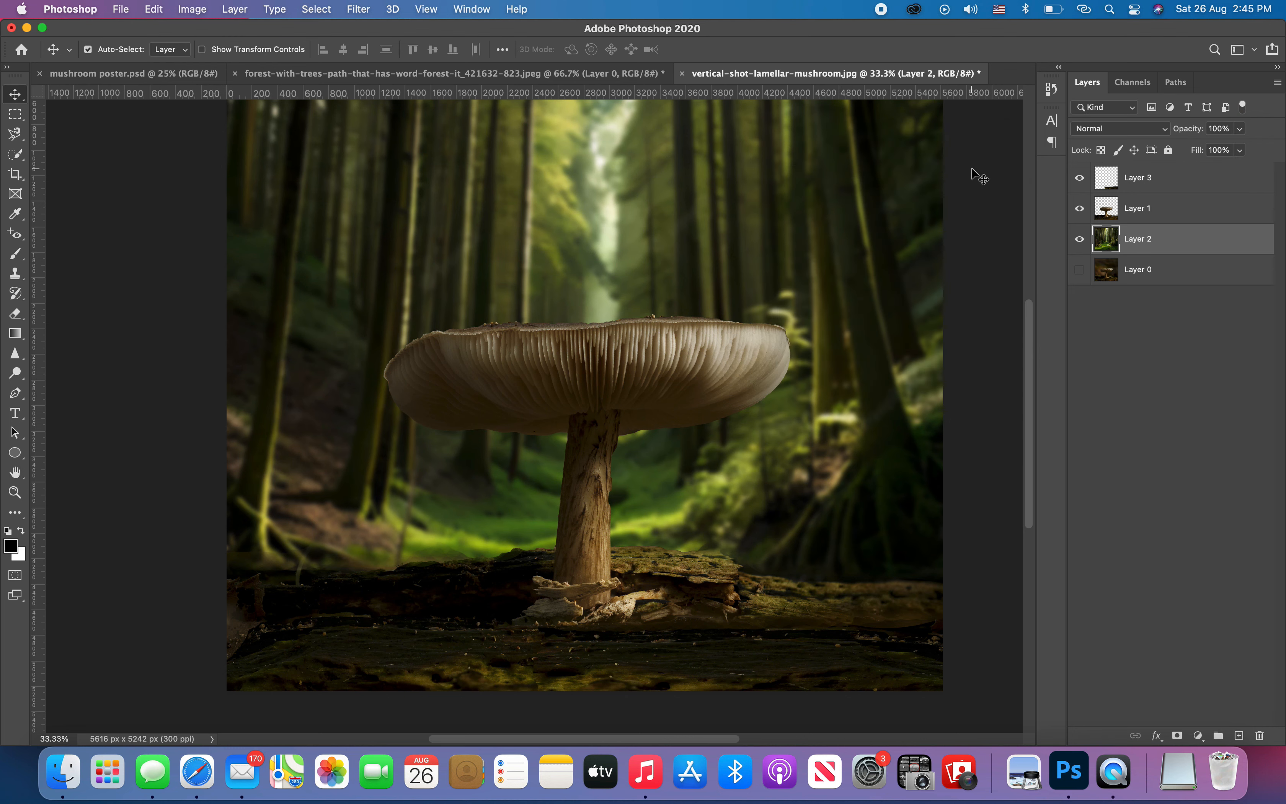
- Add a Hue/Saturation adjustment above the forest background with saturation -17 and lightness -47
left_click(1199, 735)
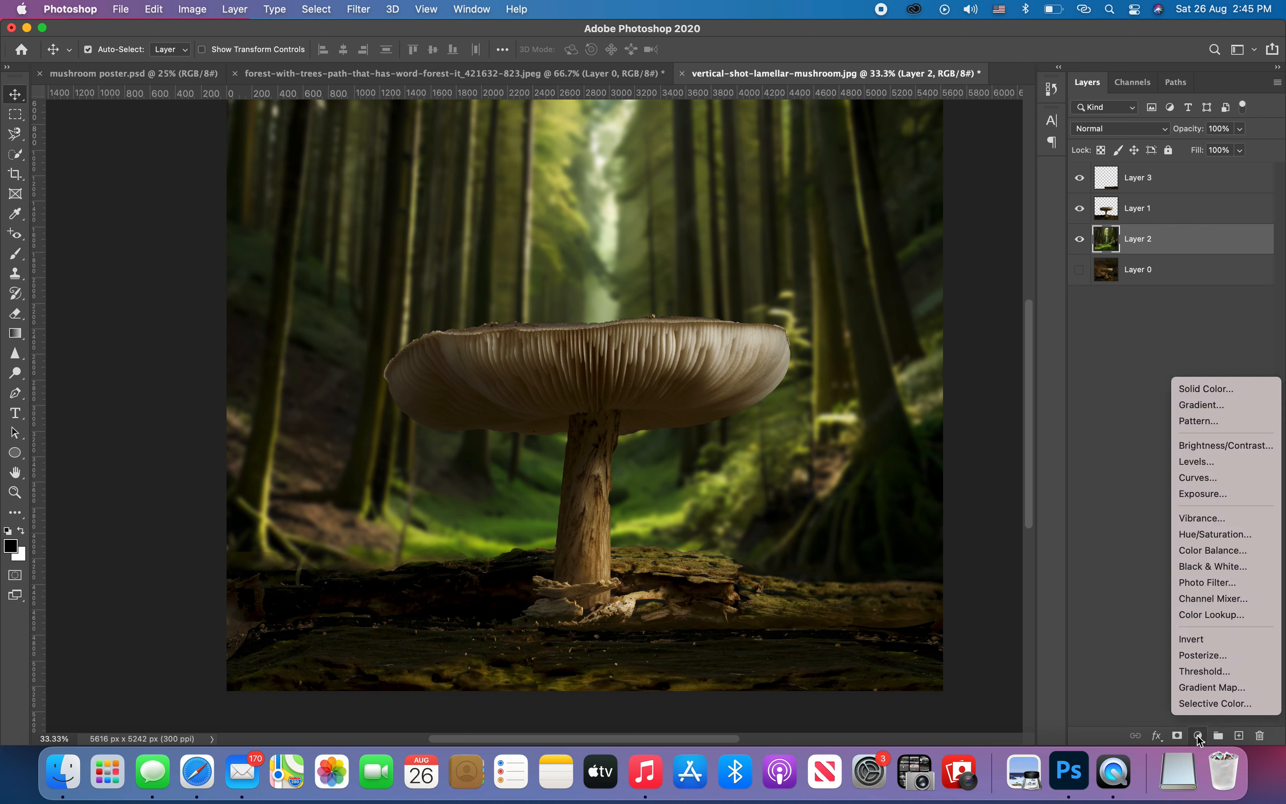
left_click(1201, 537)
left_click_drag(874, 288, 831, 290)
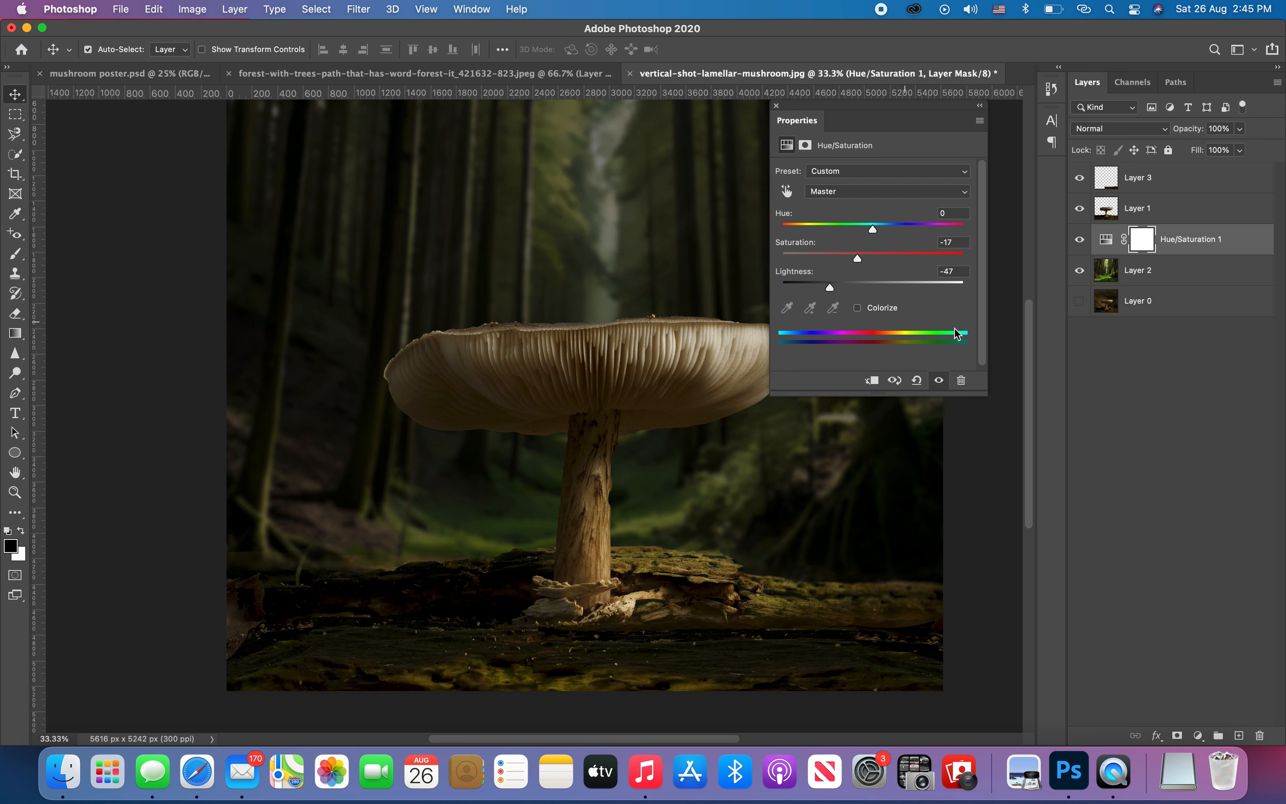
left_click(1002, 330)
left_click(776, 106)
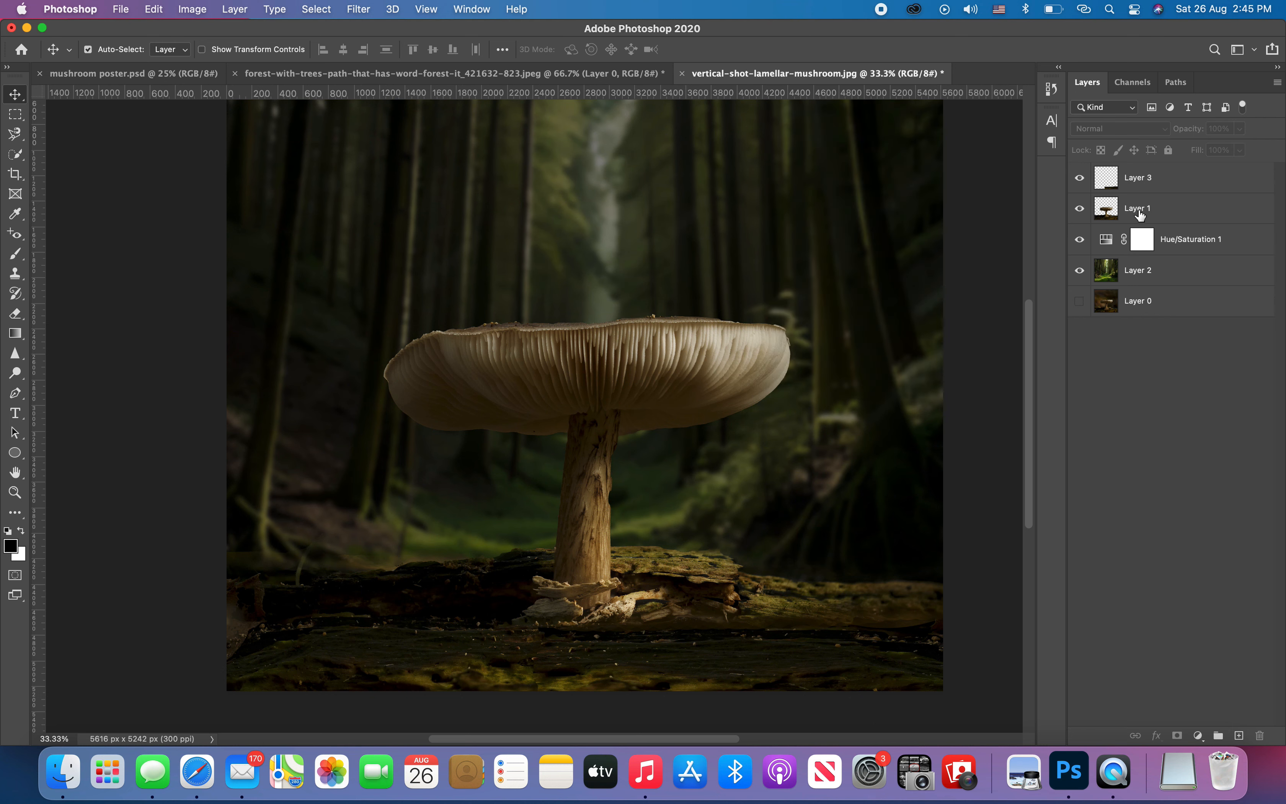
- Add a Brightness/Contrast adjustment above Layer 1 with brightness -83 and contrast -13
left_click(1140, 215)
left_click(1198, 735)
left_click(1205, 446)
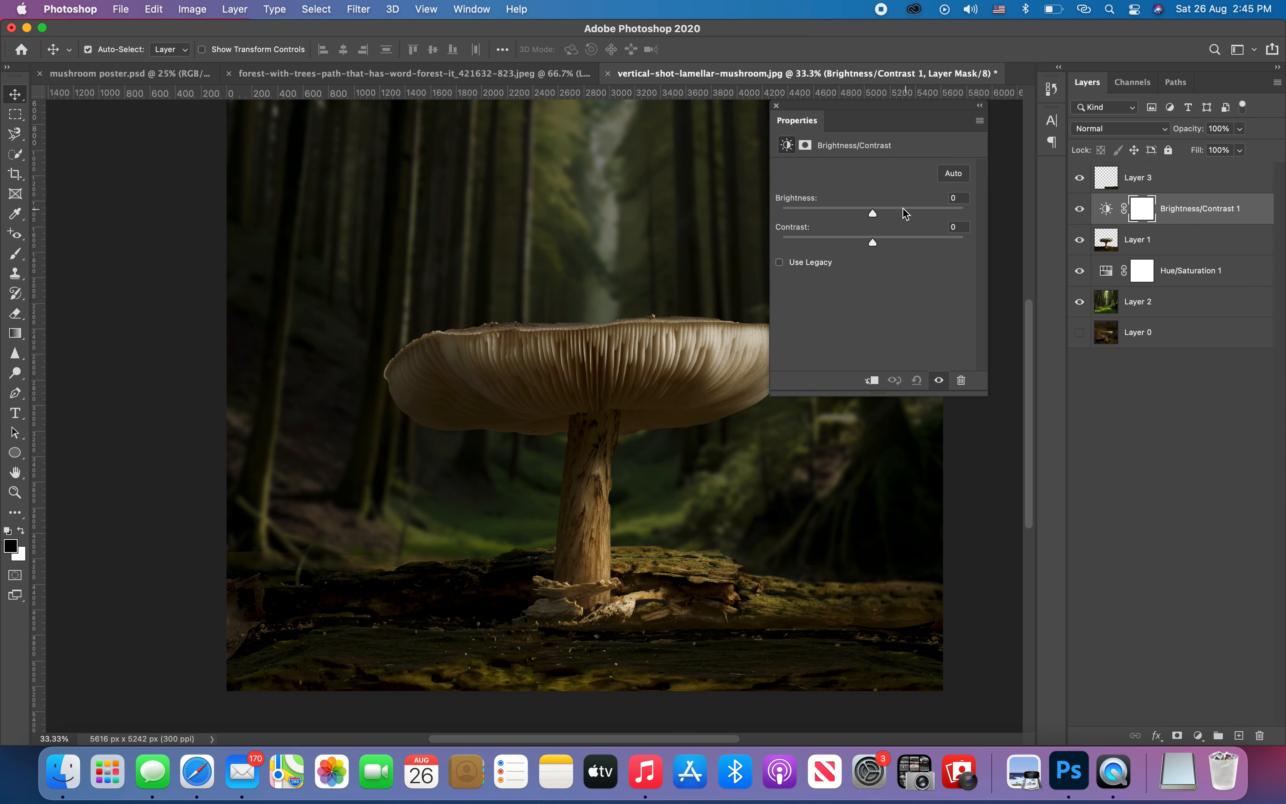
left_click_drag(873, 213, 836, 213)
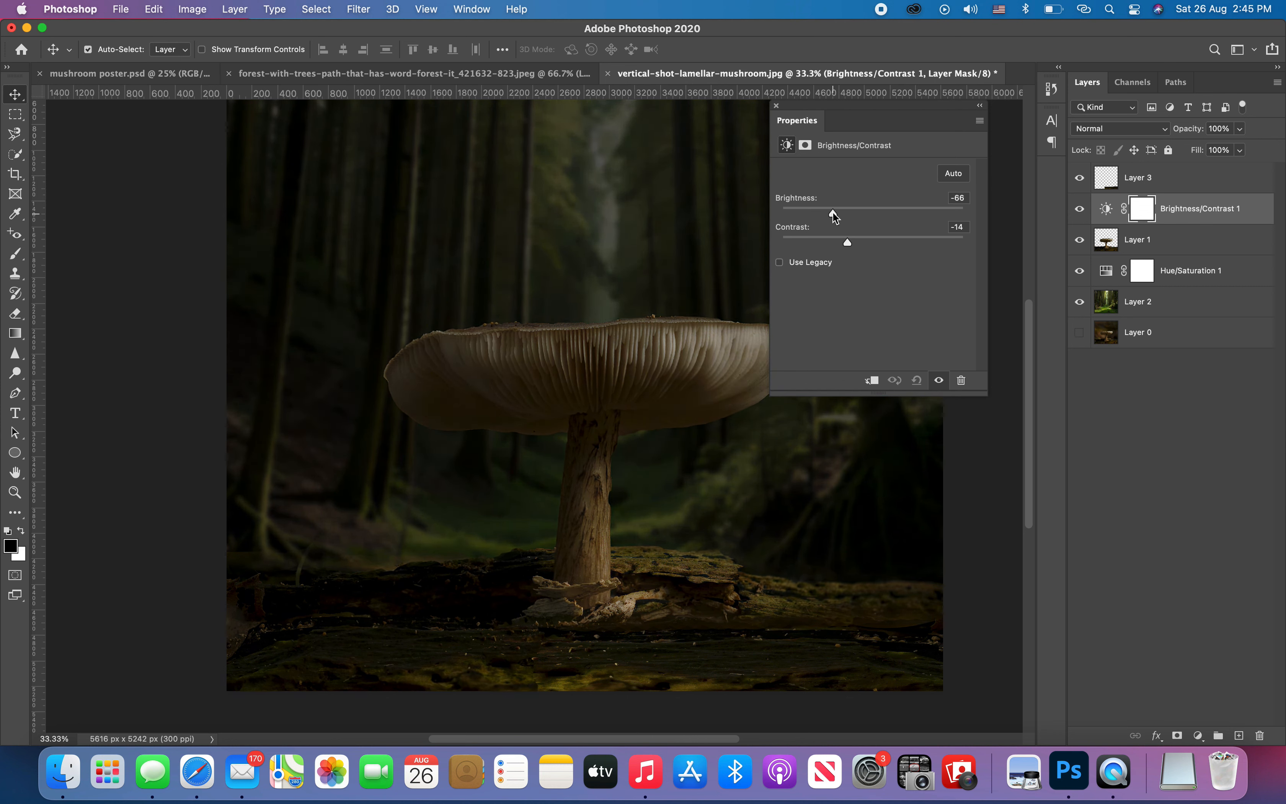
left_click_drag(834, 219, 828, 216)
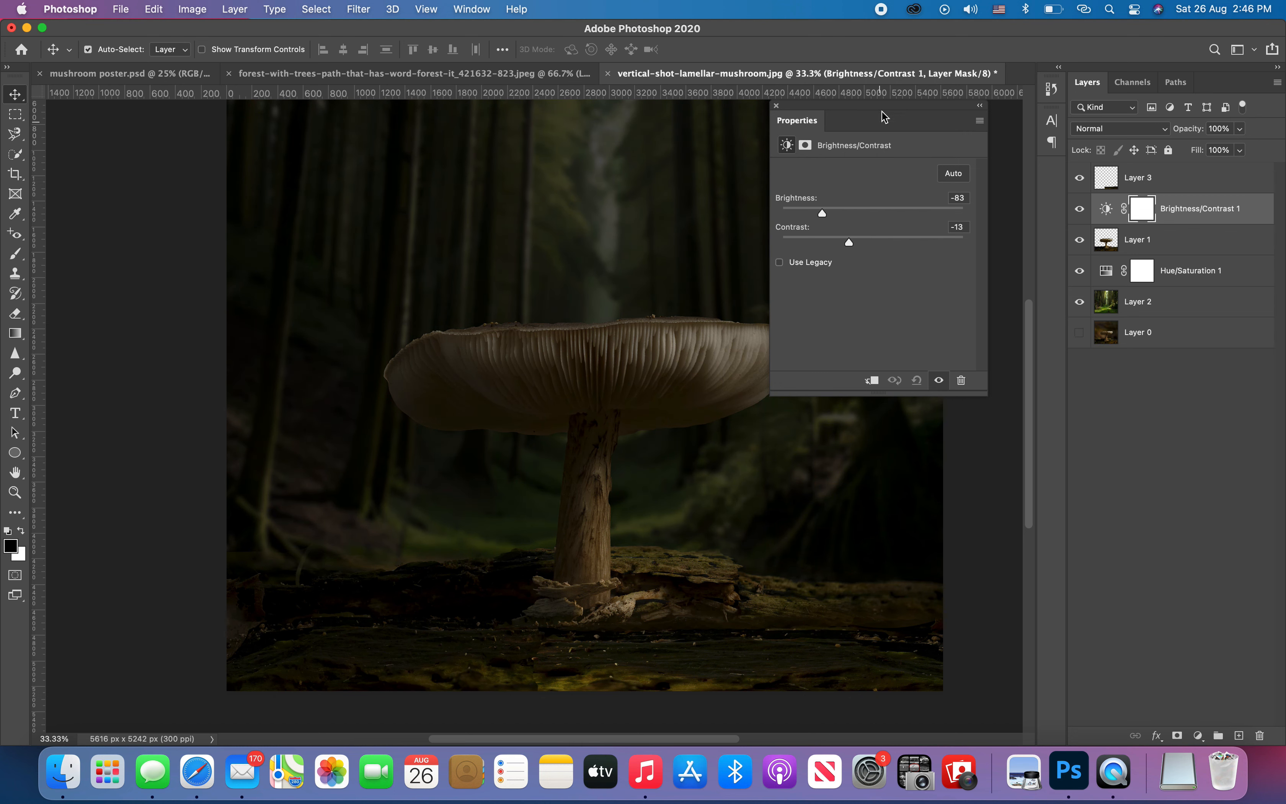
left_click(776, 108)
- Add a black Solid Color fill layer above all layers and set its opacity to 81%
key("super+minus")
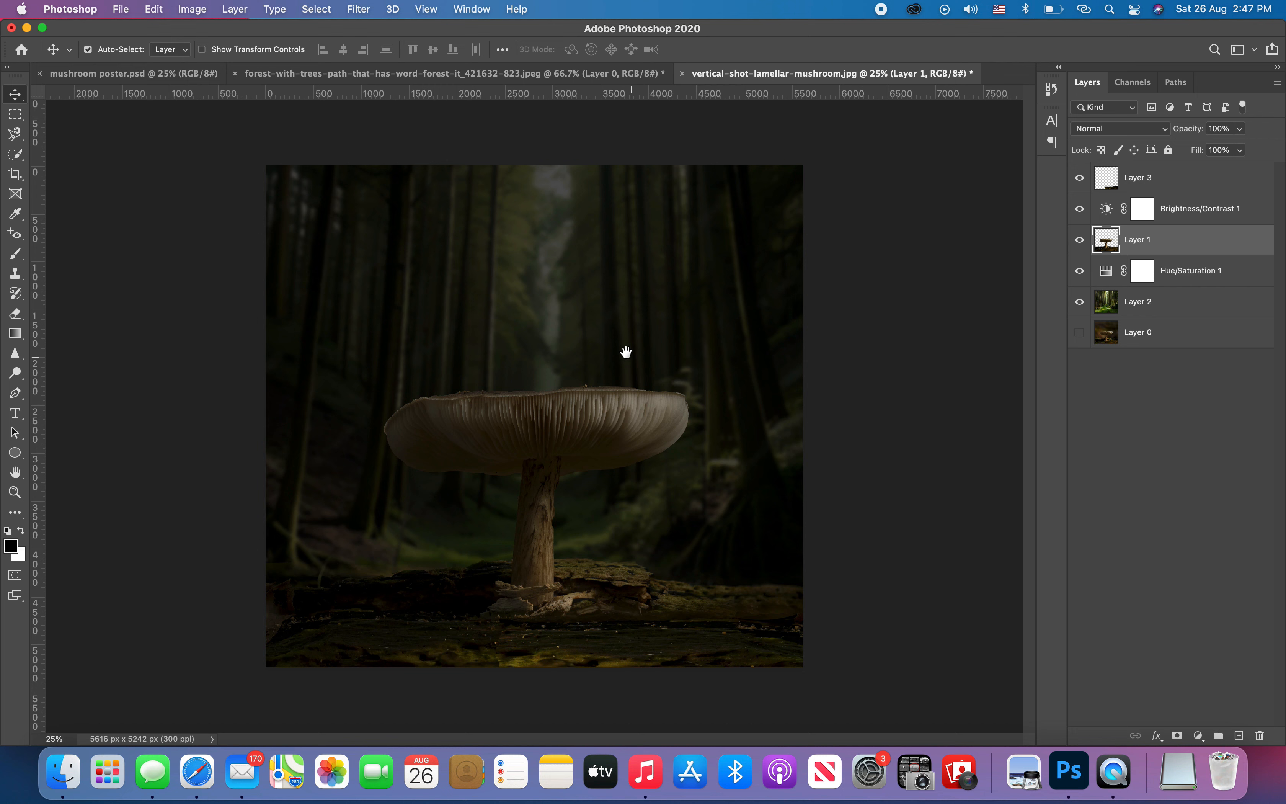
left_click(1196, 480)
left_click(1198, 735)
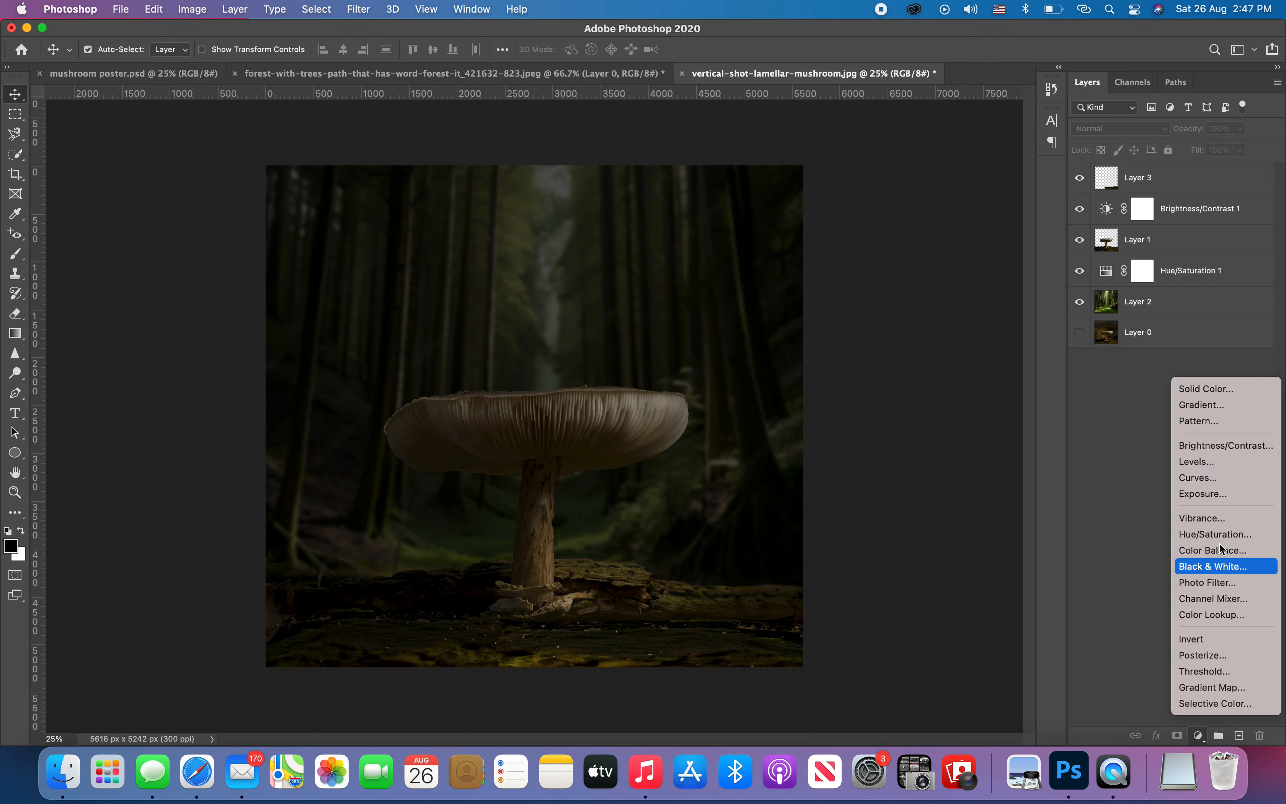
left_click(1204, 385)
left_click(1143, 217)
left_click_drag(1192, 134, 1189, 134)
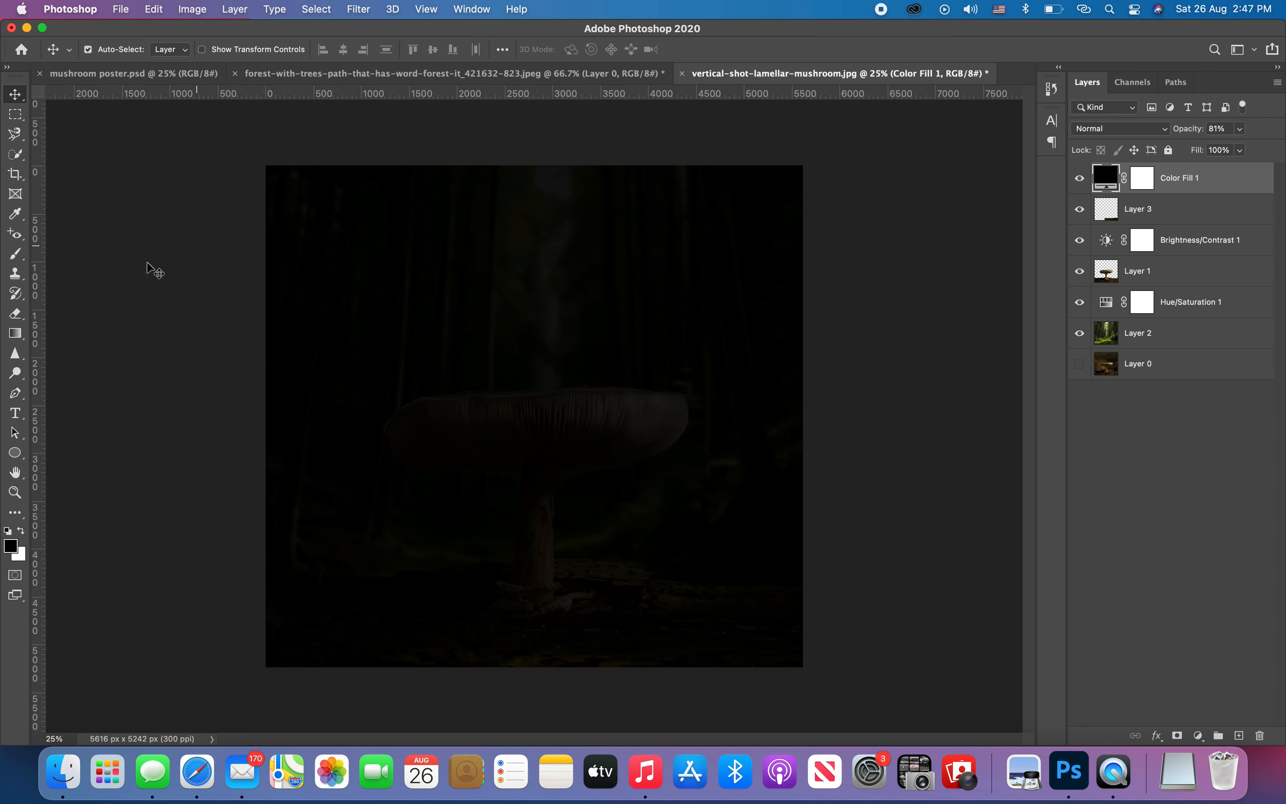
- Paint black on the color fill's mask over the mushroom with a 2400 px brush at 77% flow
left_click(16, 256)
left_click(1142, 177)
key("bracketright")
key("bracketright")
key("bracketright")
key("bracketright")
key("bracketright")
key("bracketright")
key("bracketright")
key("bracketright")
key("bracketright")
key("bracketright")
key("bracketright")
key("bracketright")
key("bracketright")
key("bracketright")
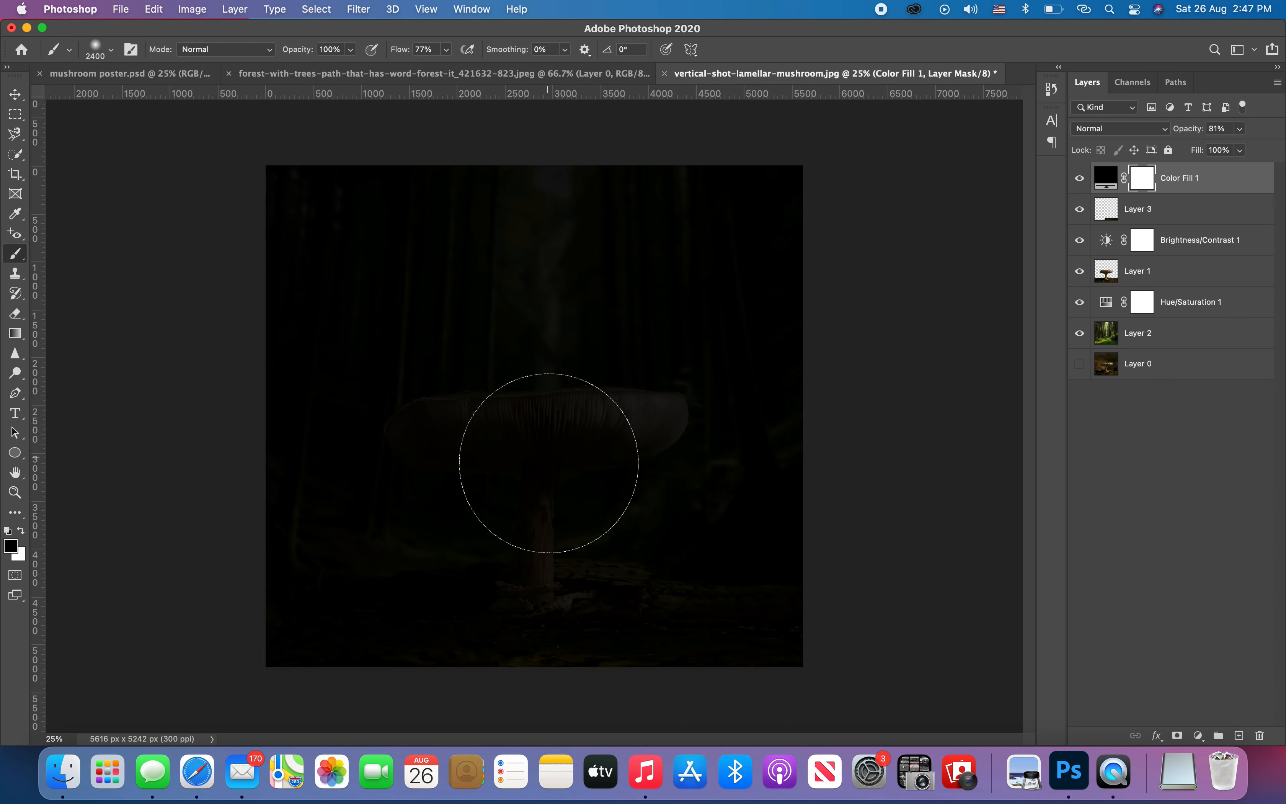
mouse_move(545, 465)
left_mouse_down()
mouse_move(525, 631)
mouse_move(468, 481)
left_mouse_up()
- Set the brush flow to 56% and extend the fill mask over the stem and upper forest corners, enlarging the brush to 2700 px
left_click(446, 49)
mouse_move(588, 617)
left_mouse_down()
mouse_move(568, 637)
mouse_move(410, 626)
mouse_move(540, 422)
mouse_move(433, 437)
mouse_move(551, 402)
mouse_move(534, 326)
mouse_move(703, 405)
mouse_move(563, 533)
mouse_move(426, 583)
mouse_move(405, 658)
mouse_move(433, 647)
mouse_move(532, 418)
mouse_move(531, 444)
mouse_move(552, 441)
left_mouse_up()
key("bracketright")
key("bracketright")
key("bracketright")
key("bracketright")
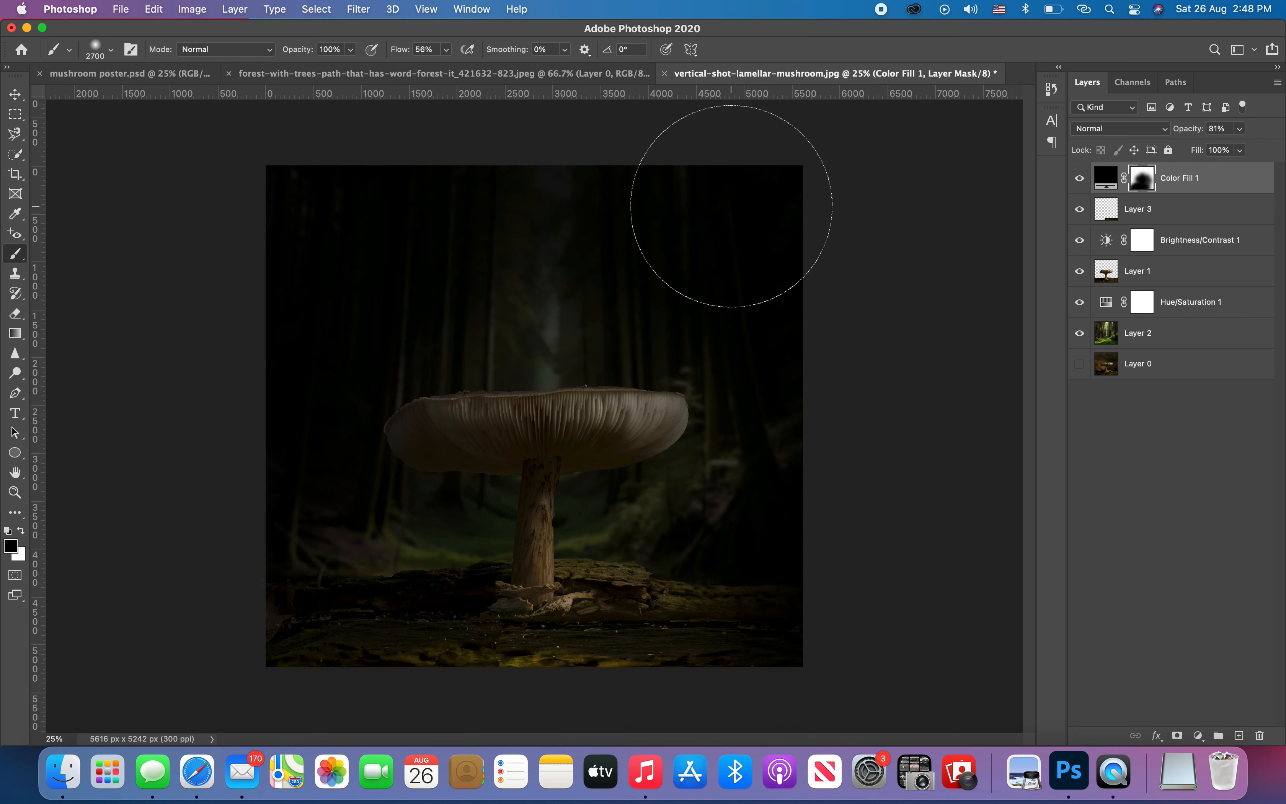
left_click_drag(797, 213, 770, 182)
mouse_move(297, 189)
left_mouse_down()
mouse_move(215, 259)
mouse_move(247, 282)
mouse_move(298, 382)
mouse_move(451, 224)
left_mouse_up()
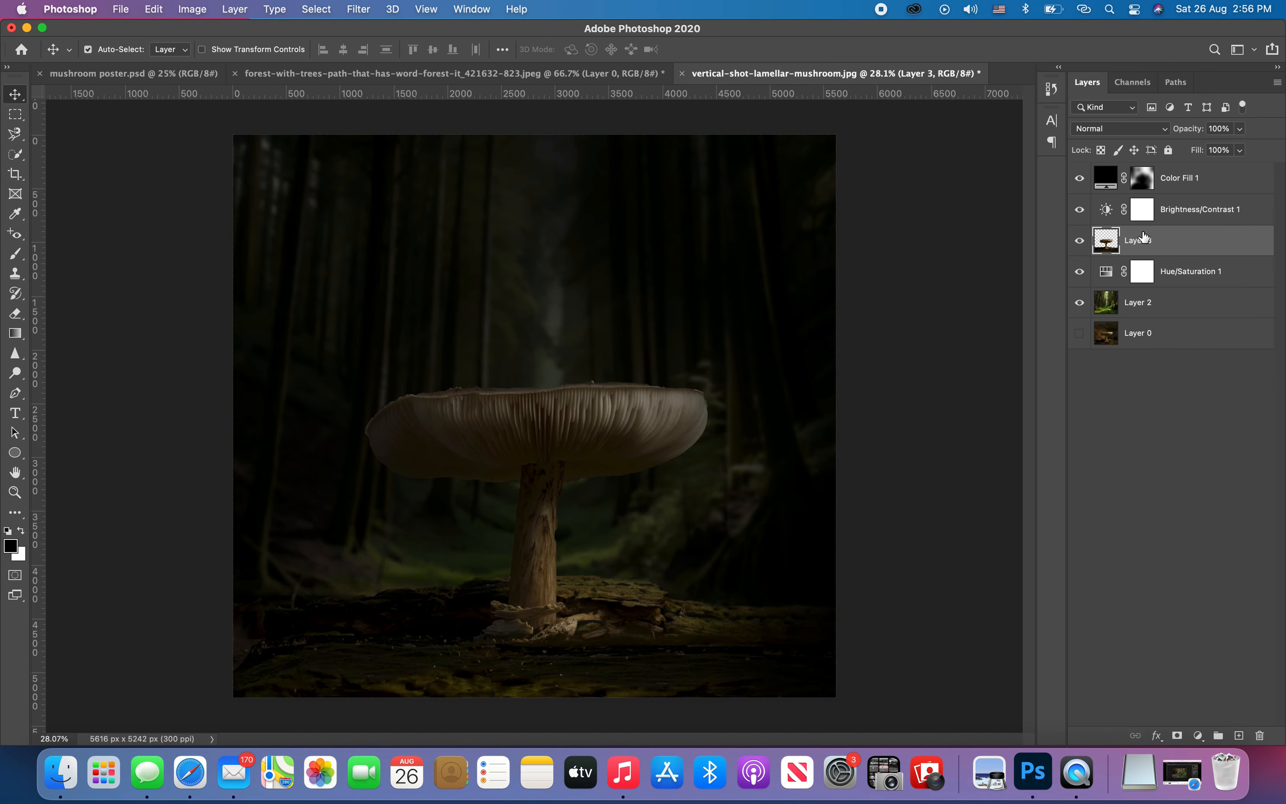
- Add a new layer above the mushroom, Layer 3, and clip it to that layer
left_click(1239, 735)
right_click(1146, 247)
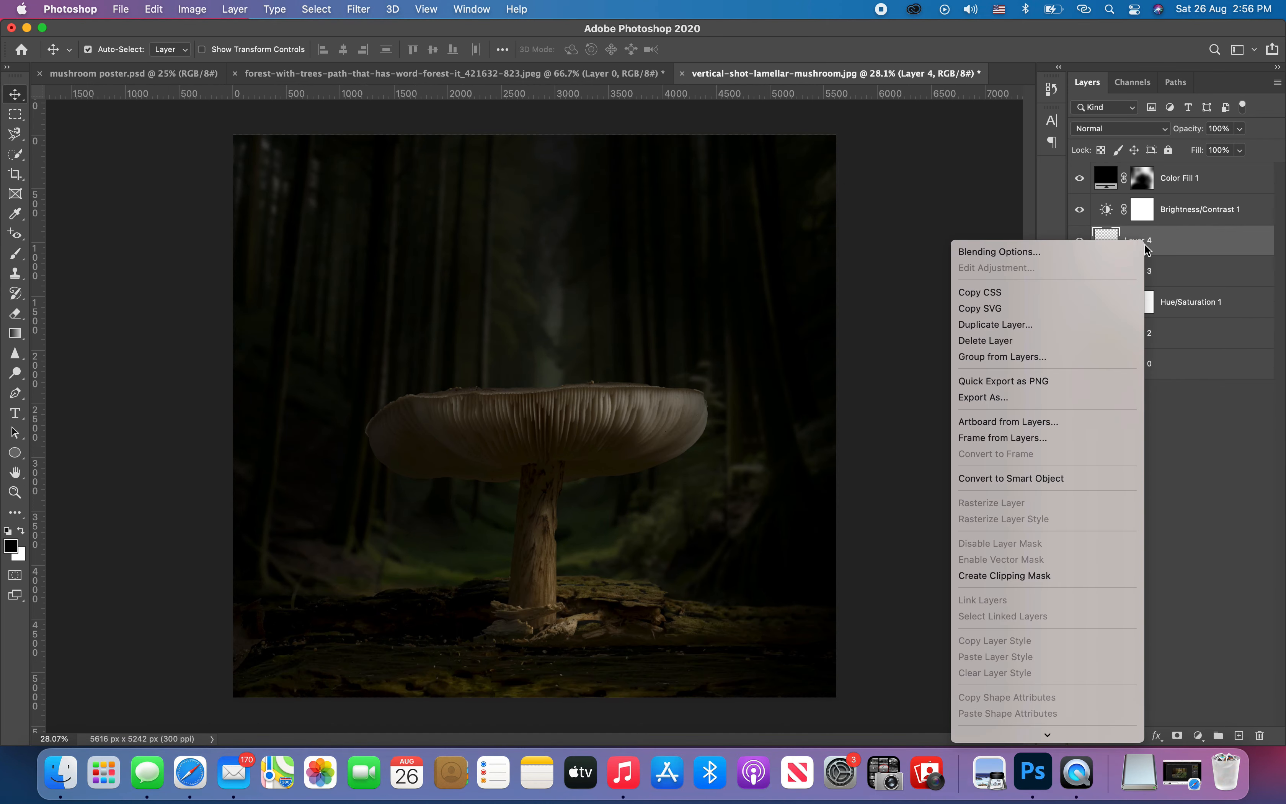
left_click(983, 579)
- Fill the clipped layer with 50% gray and set its blend mode to Overlay
left_click(153, 9)
left_click(175, 244)
left_click(624, 314)
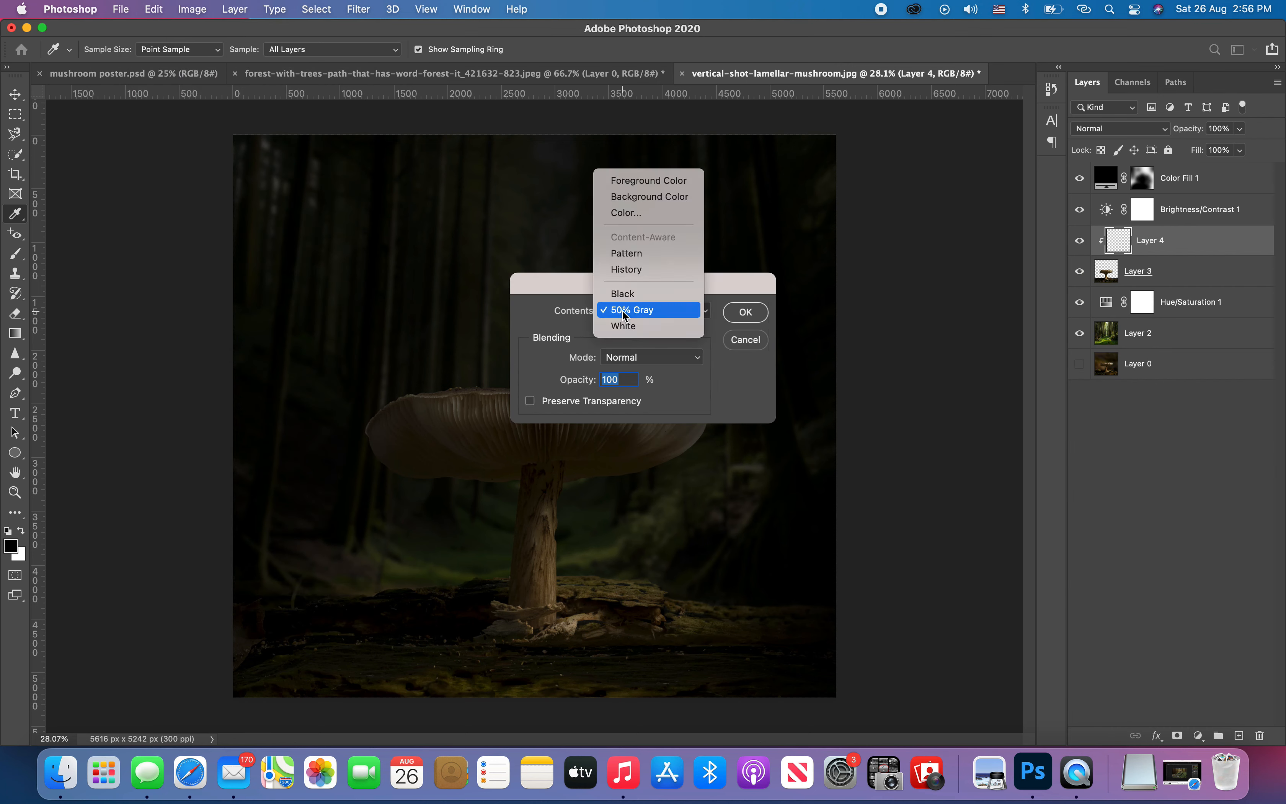
left_click(666, 314)
left_click(744, 313)
key("v")
left_click(1116, 130)
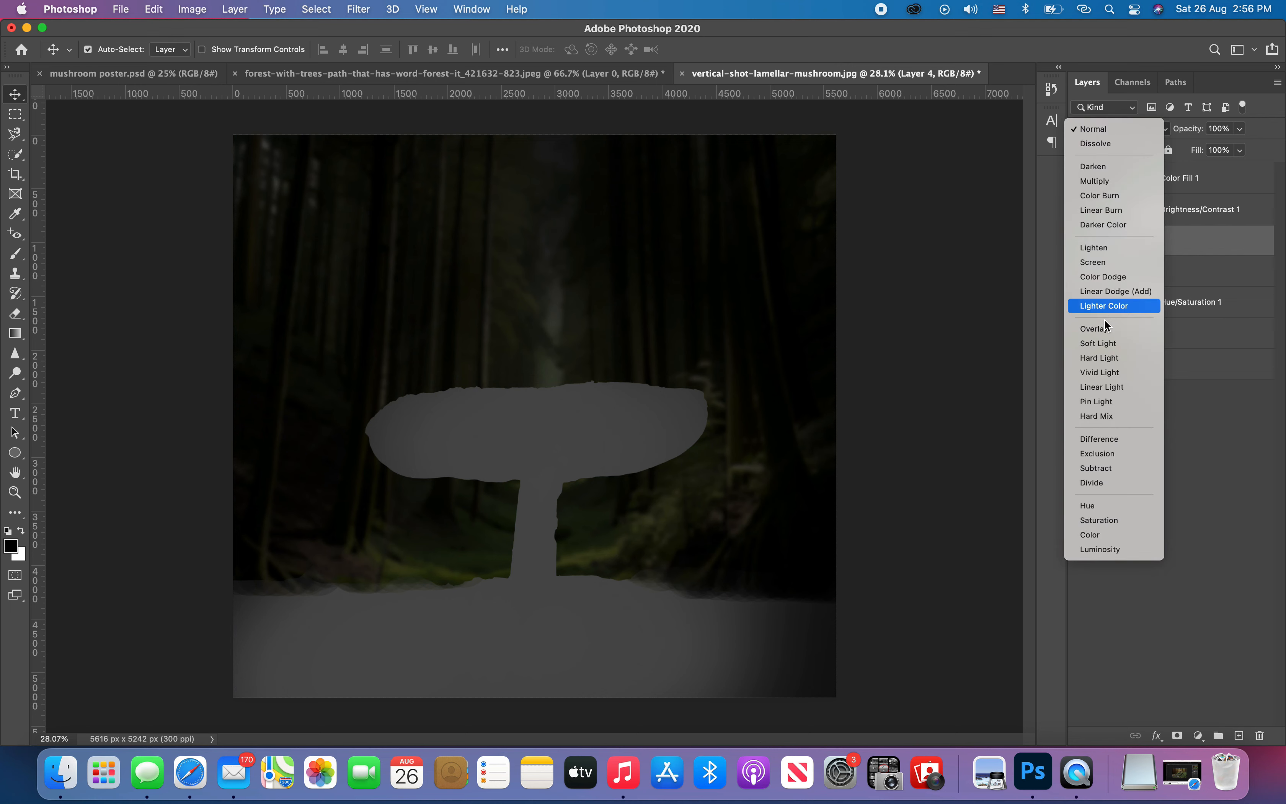
left_click(1101, 330)
- Dodge the mushroom's gills and lower cap edge on Layer 4 with the Midtones range at 36% exposure
left_click(16, 374)
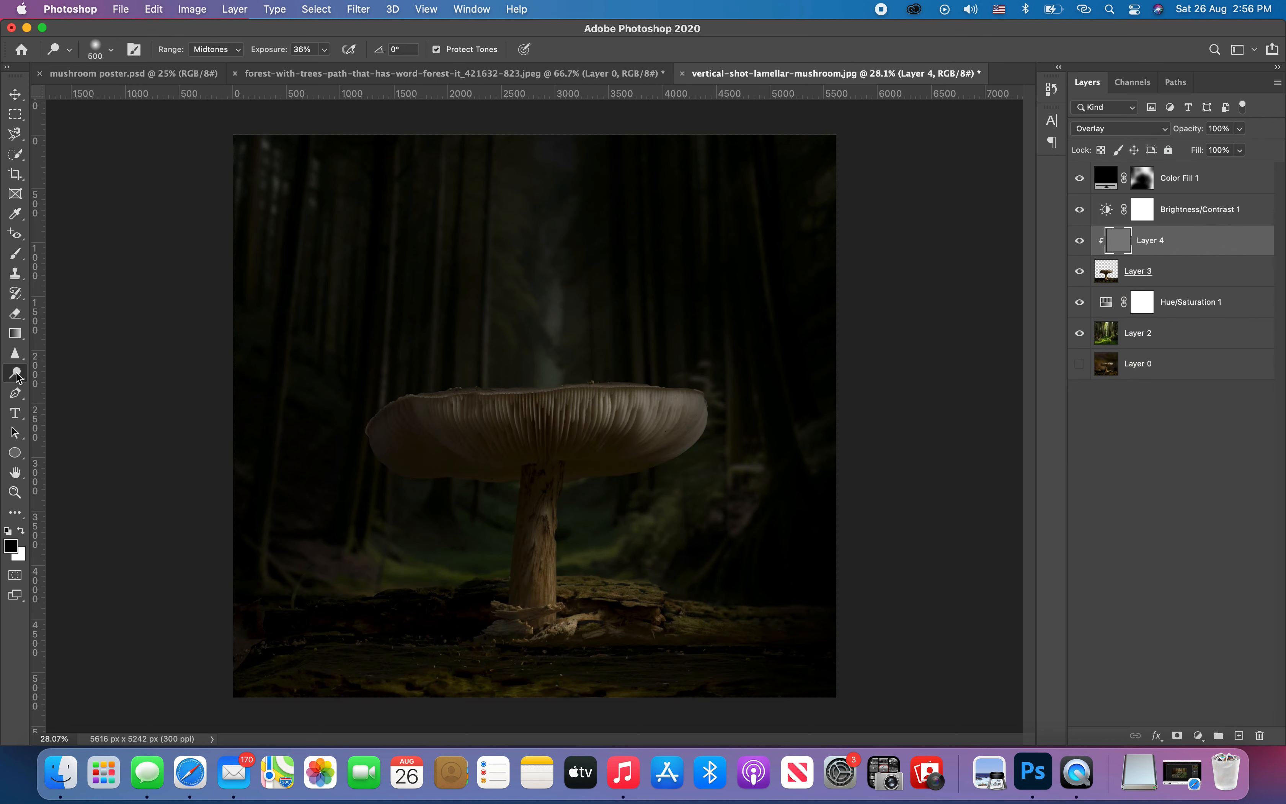
left_click(474, 422)
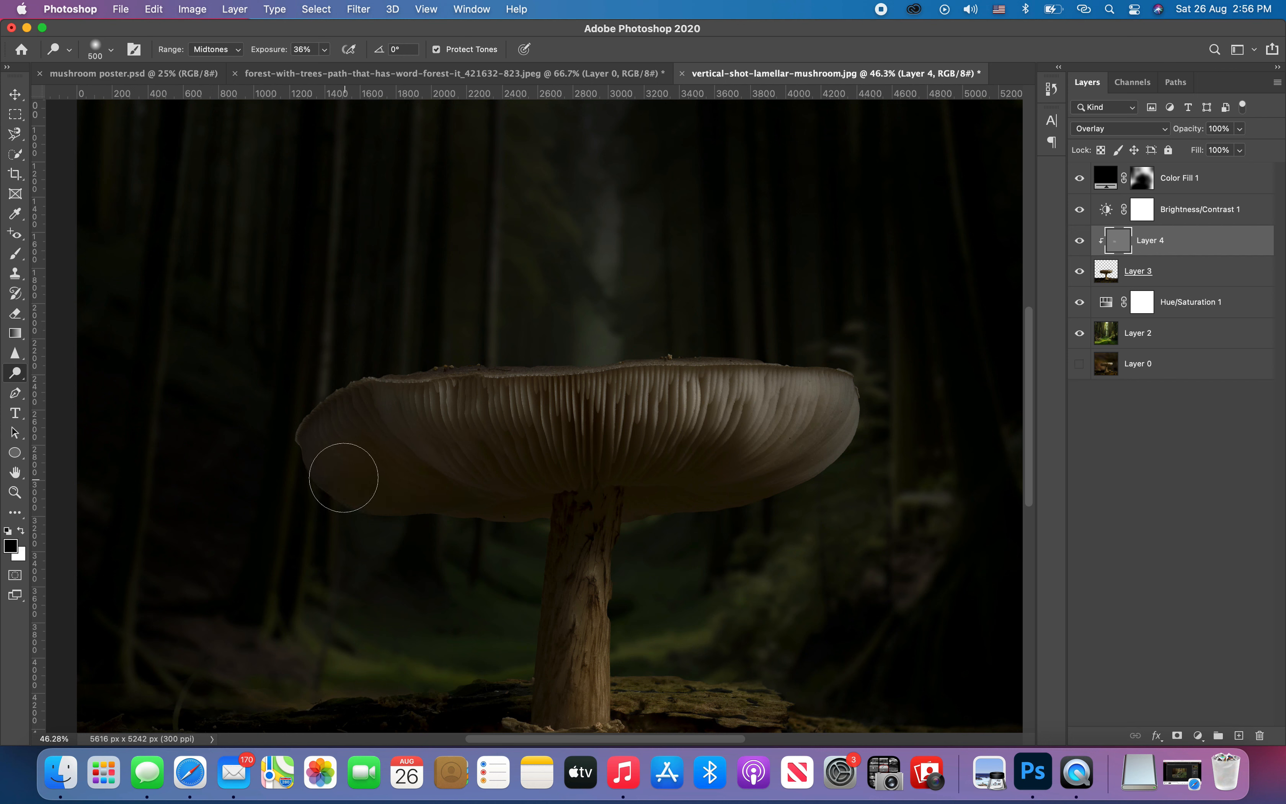
mouse_move(553, 452)
left_mouse_down()
mouse_move(444, 417)
mouse_move(313, 426)
mouse_move(468, 393)
mouse_move(610, 397)
left_mouse_up()
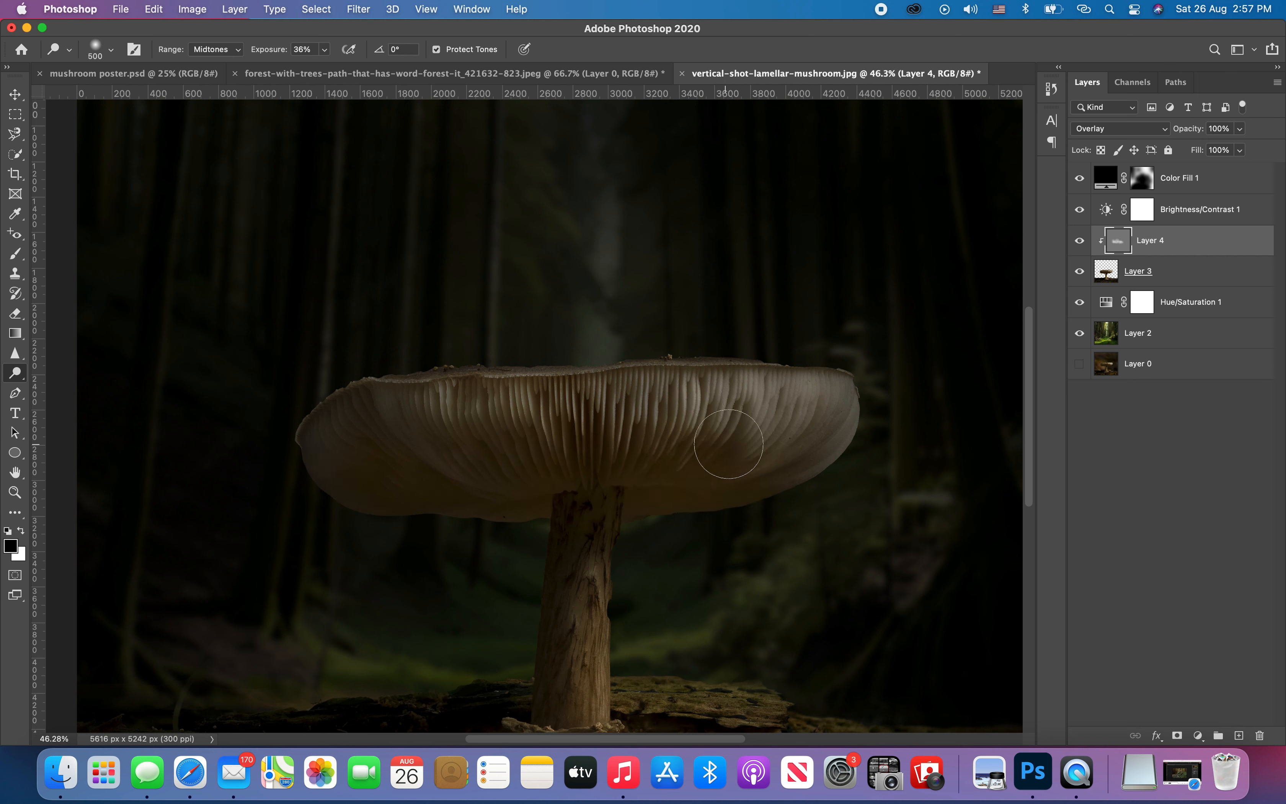
mouse_move(672, 498)
left_mouse_down()
mouse_move(572, 502)
mouse_move(496, 462)
mouse_move(660, 457)
mouse_move(584, 468)
mouse_move(385, 448)
mouse_move(360, 405)
mouse_move(329, 414)
mouse_move(397, 502)
mouse_move(375, 506)
mouse_move(478, 509)
left_mouse_up()
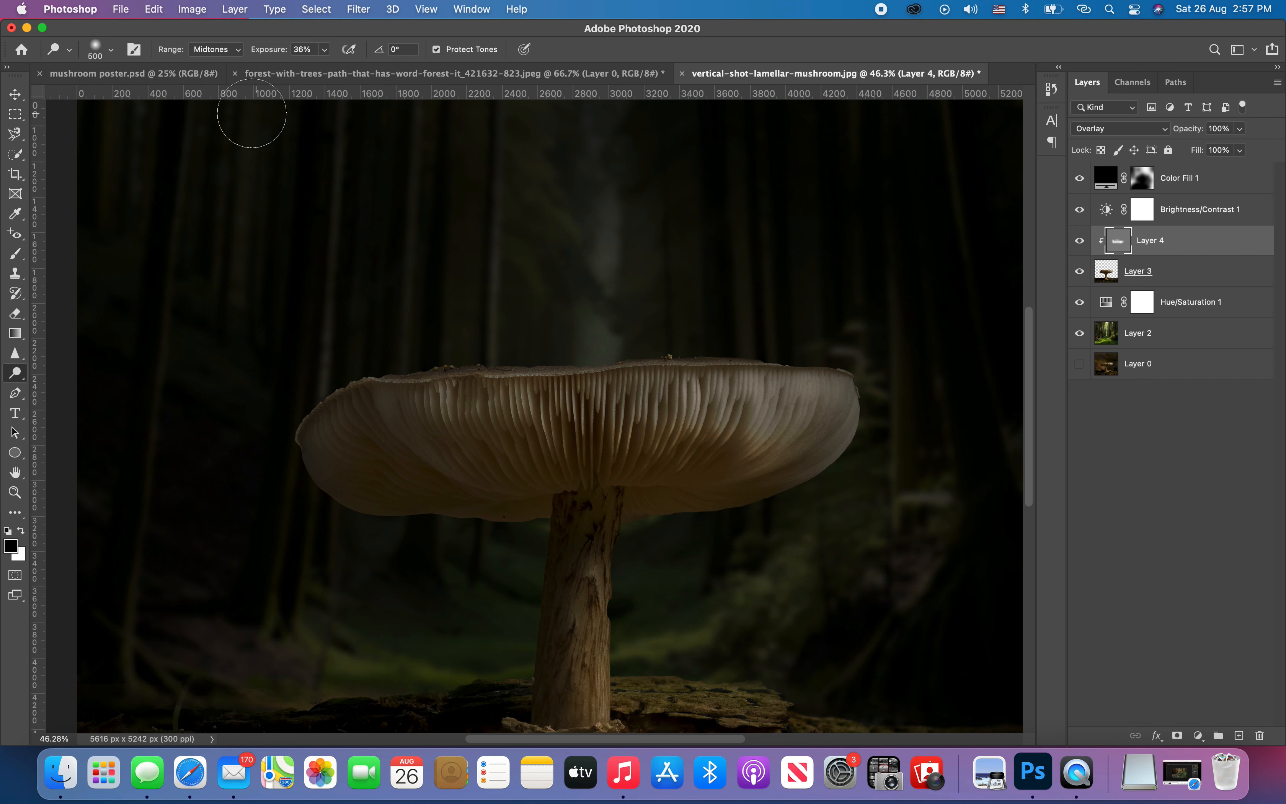
- Switch the Dodge range to Highlights and brighten the gills across the cap on Layer 4
left_click(215, 49)
left_click(215, 63)
mouse_move(322, 450)
left_mouse_down()
mouse_move(510, 418)
mouse_move(536, 439)
mouse_move(700, 465)
mouse_move(628, 472)
mouse_move(658, 465)
mouse_move(610, 411)
mouse_move(642, 407)
mouse_move(527, 440)
mouse_move(582, 472)
mouse_move(714, 493)
mouse_move(814, 457)
mouse_move(821, 431)
mouse_move(794, 404)
mouse_move(680, 395)
left_mouse_up()
- On Layer 3, dodge the Highlights of the right-hand gills and the Shadows along the cap's left side
left_click(1160, 272)
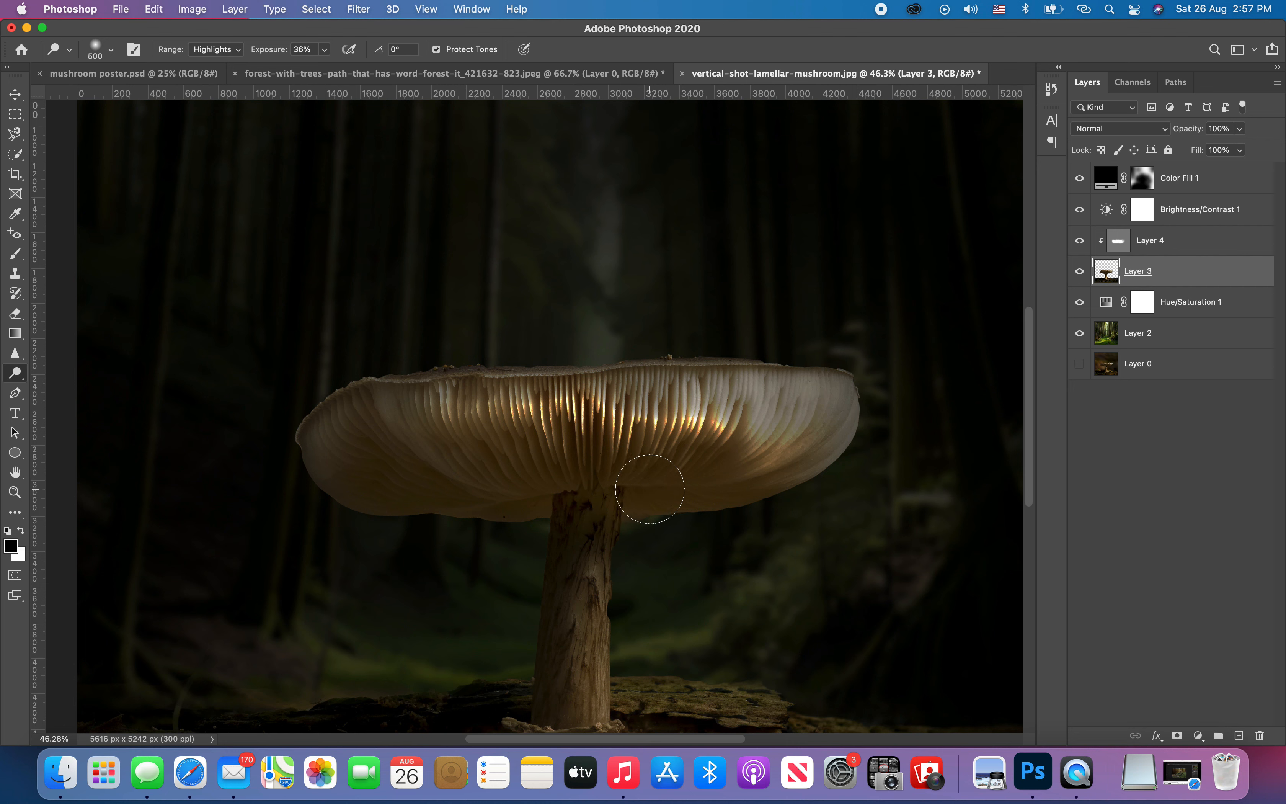
mouse_move(682, 492)
left_mouse_down()
mouse_move(584, 469)
mouse_move(626, 405)
mouse_move(607, 456)
mouse_move(651, 393)
left_mouse_up()
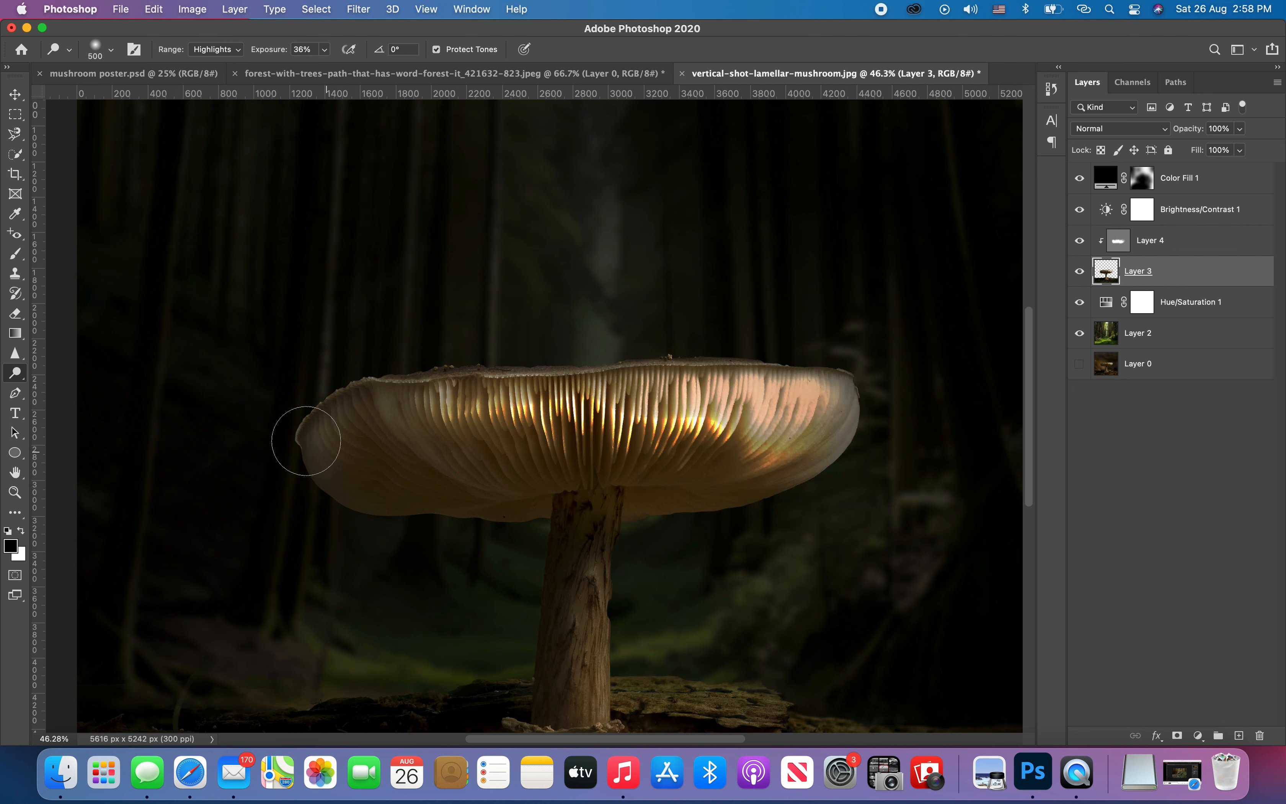
left_click(215, 49)
left_click(212, 22)
mouse_move(375, 485)
left_mouse_down()
mouse_move(536, 517)
mouse_move(610, 474)
mouse_move(340, 473)
left_mouse_up()
- Set the Dodge range back to Highlights and brighten the center and left gills on Layer 3
left_click(215, 49)
left_click(212, 85)
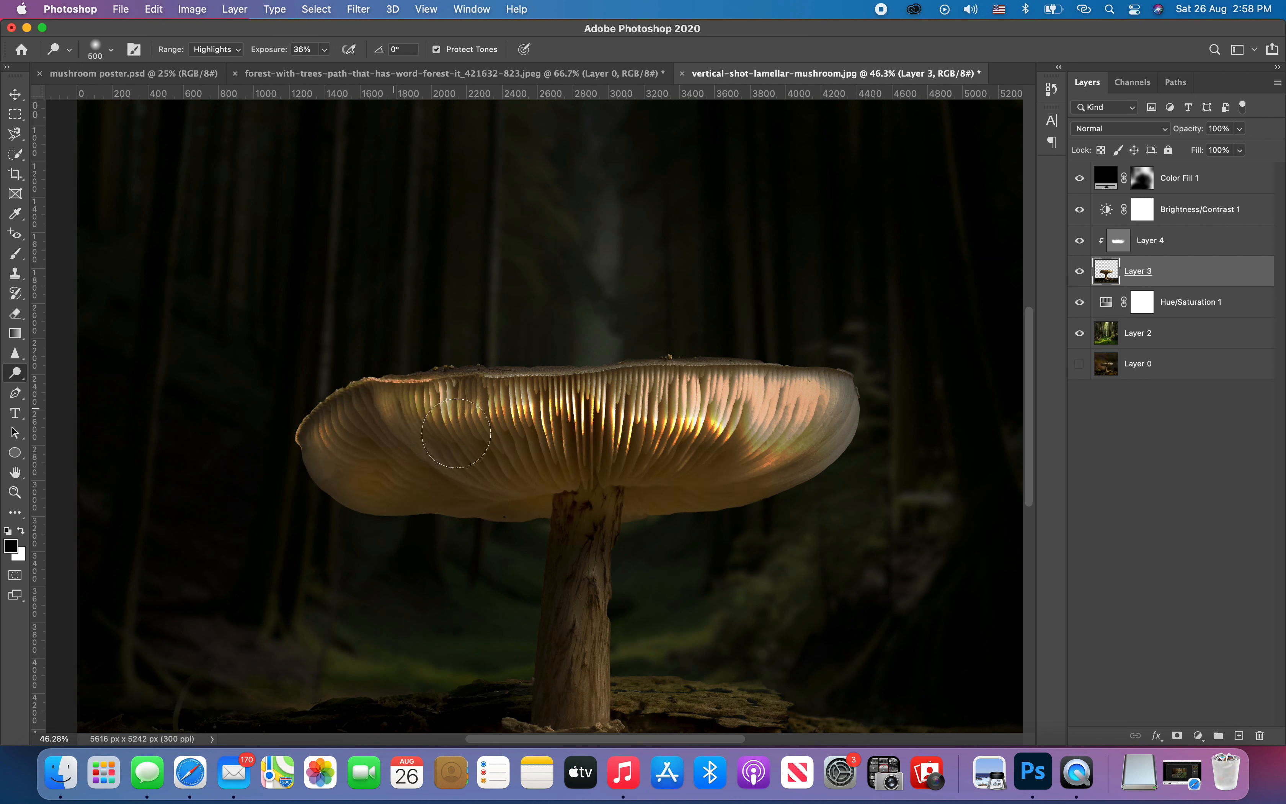
mouse_move(648, 494)
left_mouse_down()
mouse_move(734, 486)
mouse_move(577, 415)
mouse_move(700, 385)
mouse_move(702, 426)
mouse_move(573, 447)
left_mouse_up()
mouse_move(373, 451)
left_mouse_down()
mouse_move(361, 428)
mouse_move(338, 457)
mouse_move(403, 519)
mouse_move(407, 458)
mouse_move(434, 482)
mouse_move(449, 457)
mouse_move(452, 486)
mouse_move(426, 511)
left_mouse_up()
- Dodge the cap's underside around the stem on Layer 3 with the Shadows range
left_click(215, 49)
left_click(211, 19)
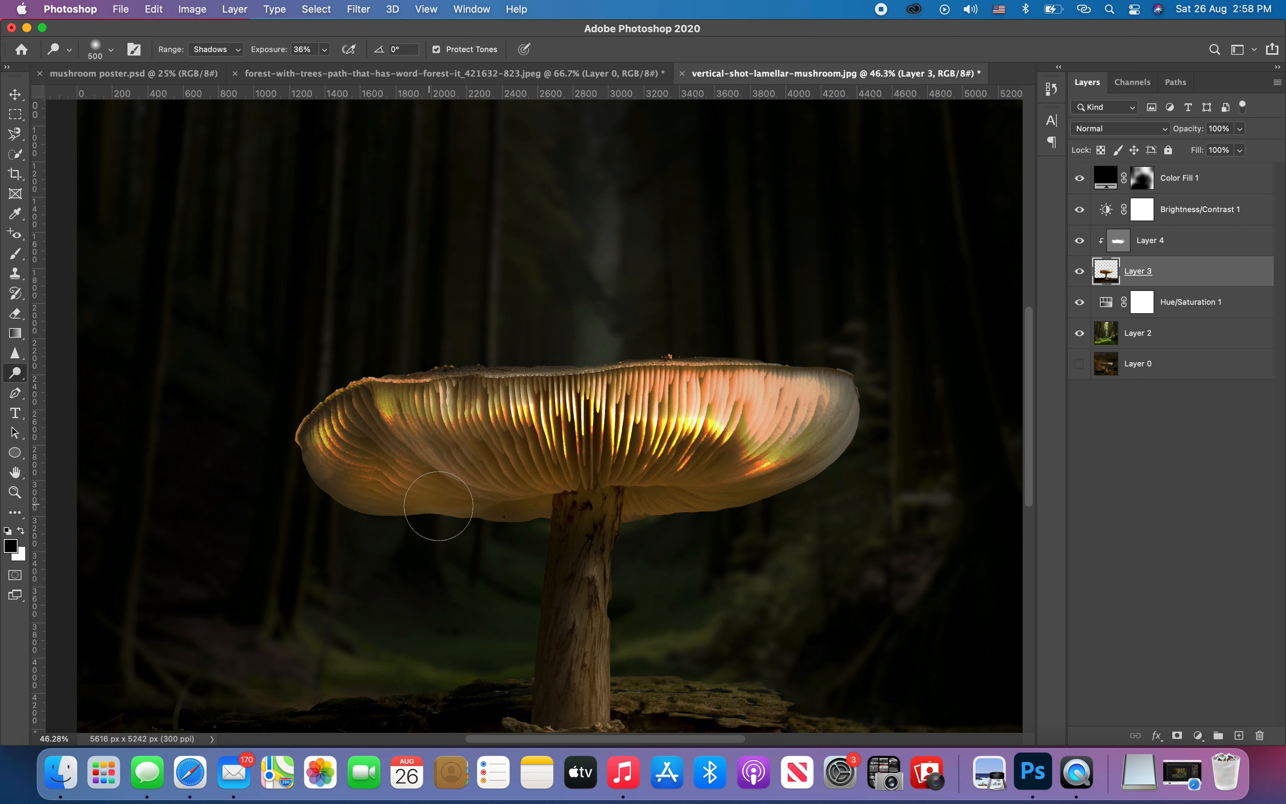
left_click_drag(588, 483, 707, 485)
mouse_move(537, 512)
left_mouse_down()
mouse_move(568, 470)
mouse_move(451, 452)
left_mouse_up()
left_click_drag(722, 492, 672, 465)
- Dodge the lower gills and left underside of the cap with the Highlights range for a stronger orange glow
left_click(215, 49)
left_click(212, 74)
mouse_move(416, 486)
left_mouse_down()
mouse_move(484, 505)
mouse_move(749, 467)
left_mouse_up()
mouse_move(520, 451)
left_mouse_down()
mouse_move(449, 439)
mouse_move(663, 448)
mouse_move(773, 486)
mouse_move(713, 513)
mouse_move(365, 502)
left_mouse_up()
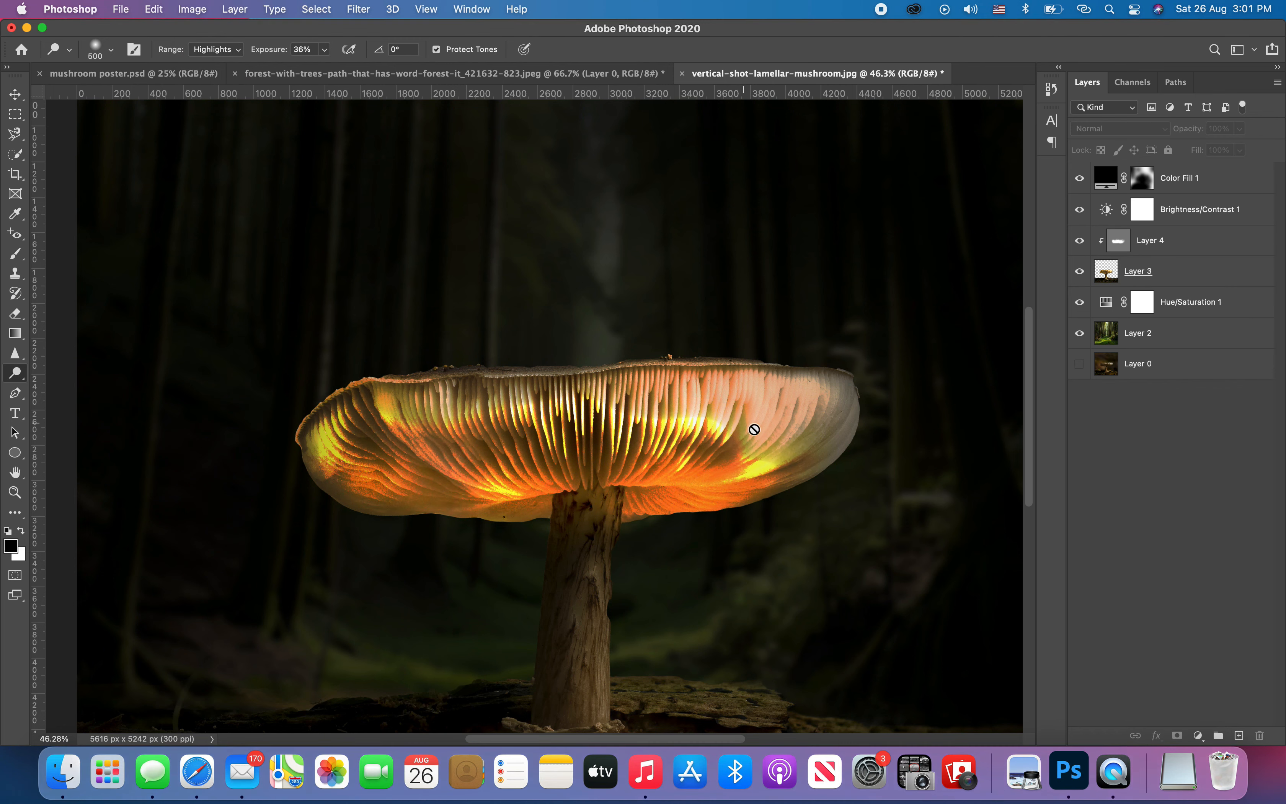
key("super+minus")
key("super+minus")
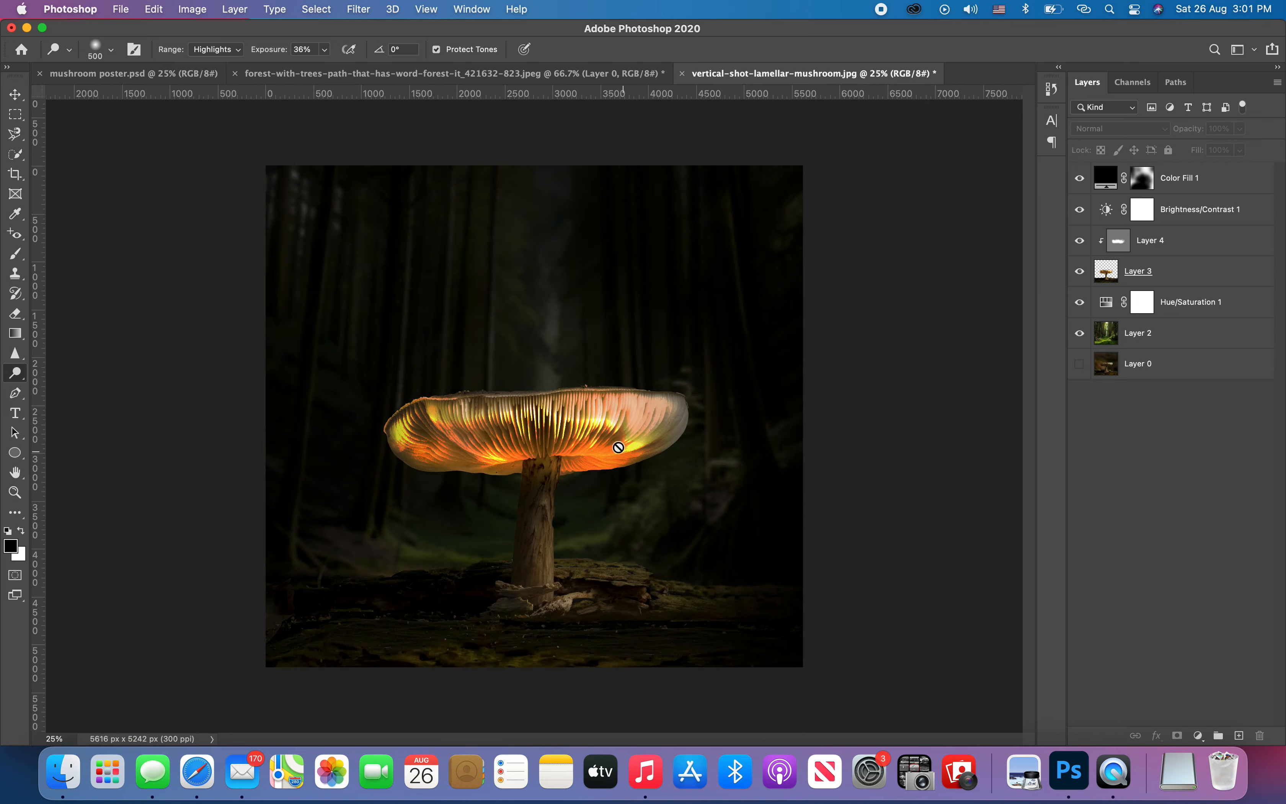
left_click(15, 94)
scroll(456, 456, "up", 1)
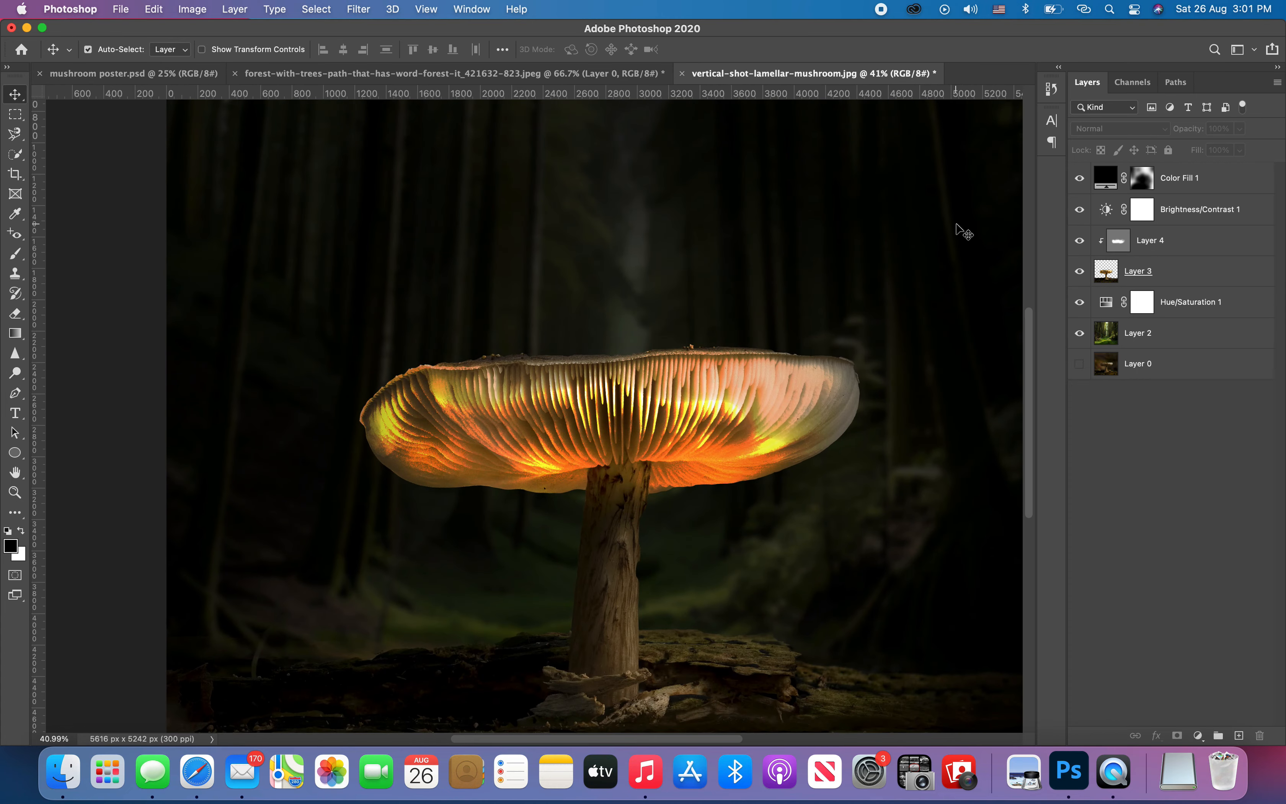
left_click(1190, 181)
left_click(1197, 735)
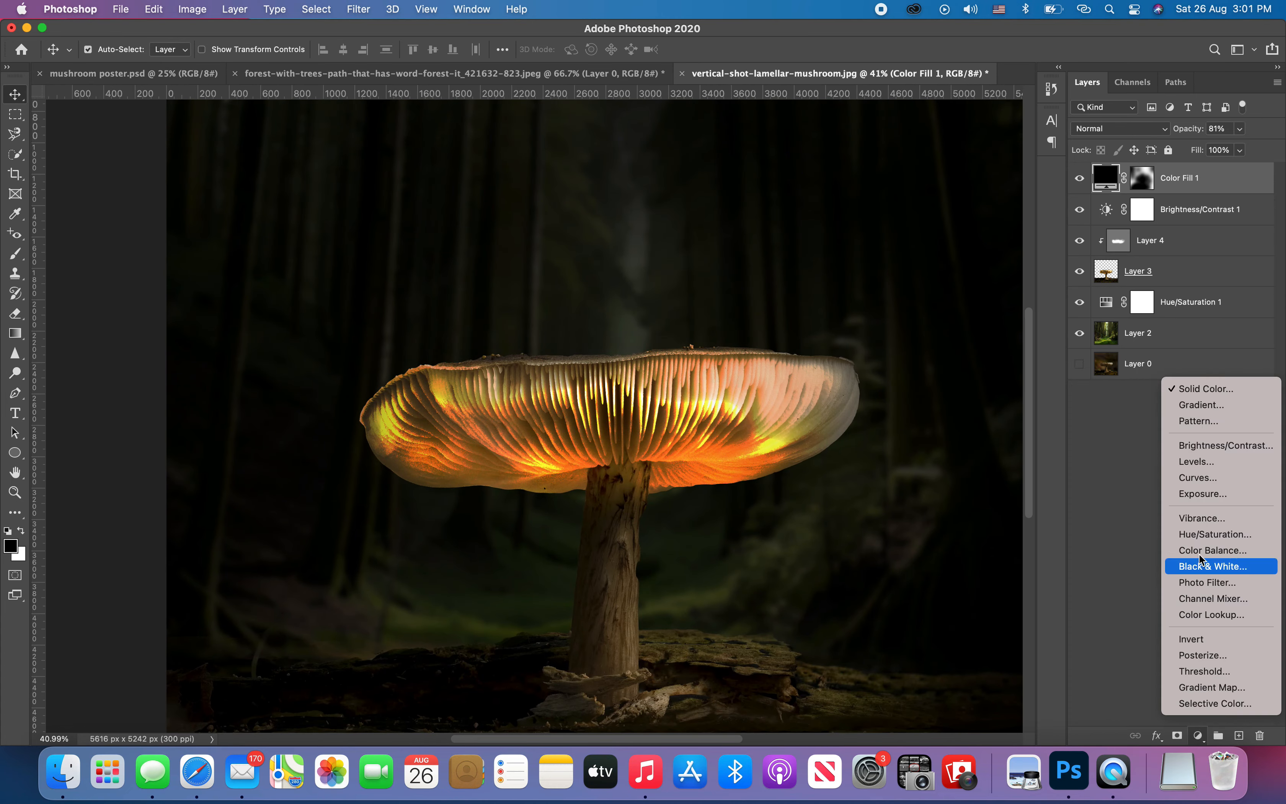
left_click(1190, 462)
left_click(776, 105)
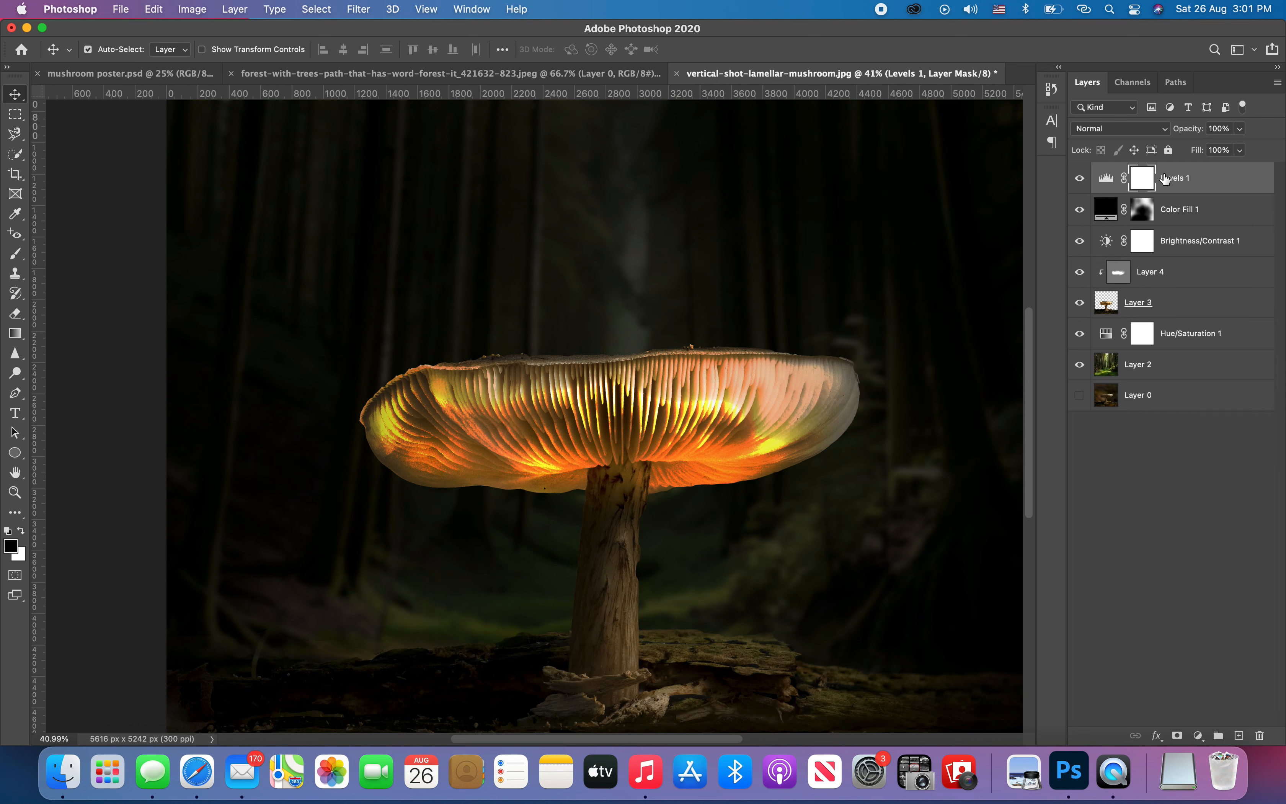
key("BackSpace")
- Add a Brightness/Contrast adjustment above the color fill with brightness 45 and contrast 21
left_click(1198, 735)
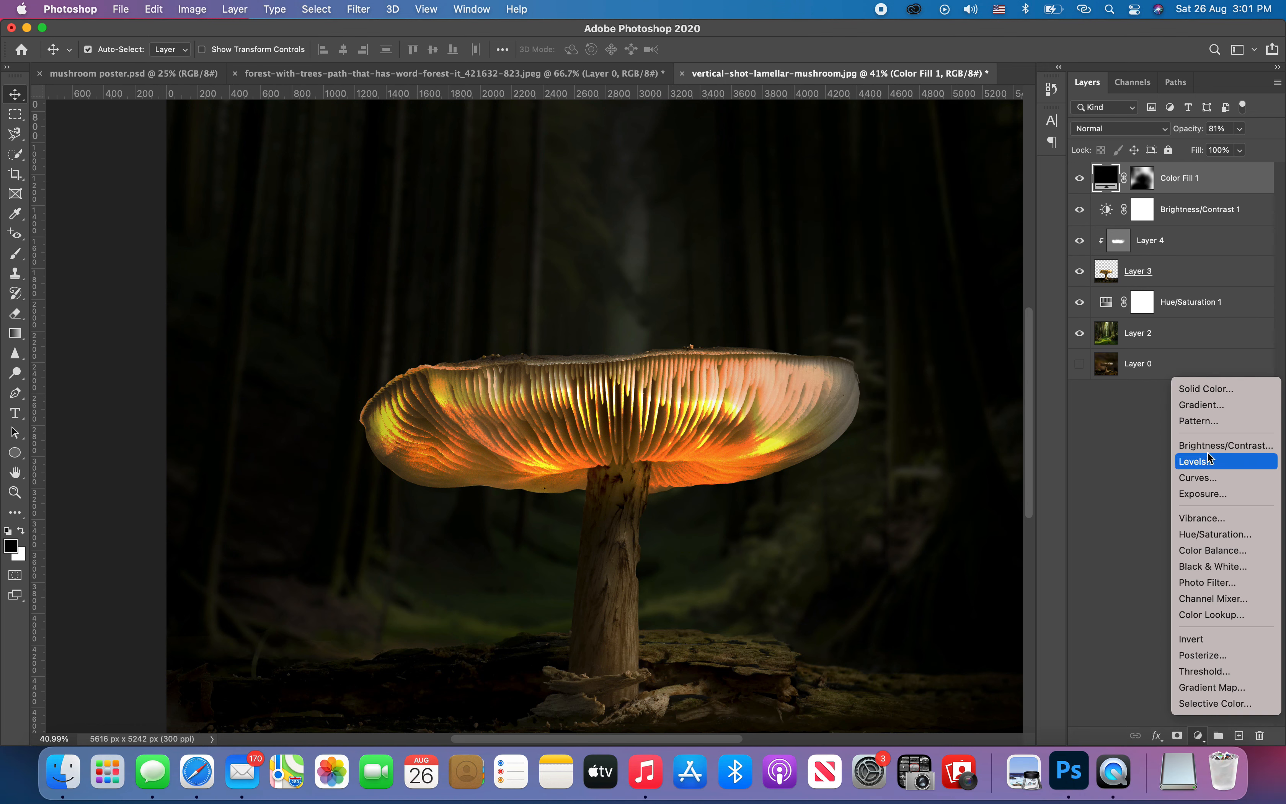
left_click(1191, 445)
left_click_drag(874, 215, 902, 218)
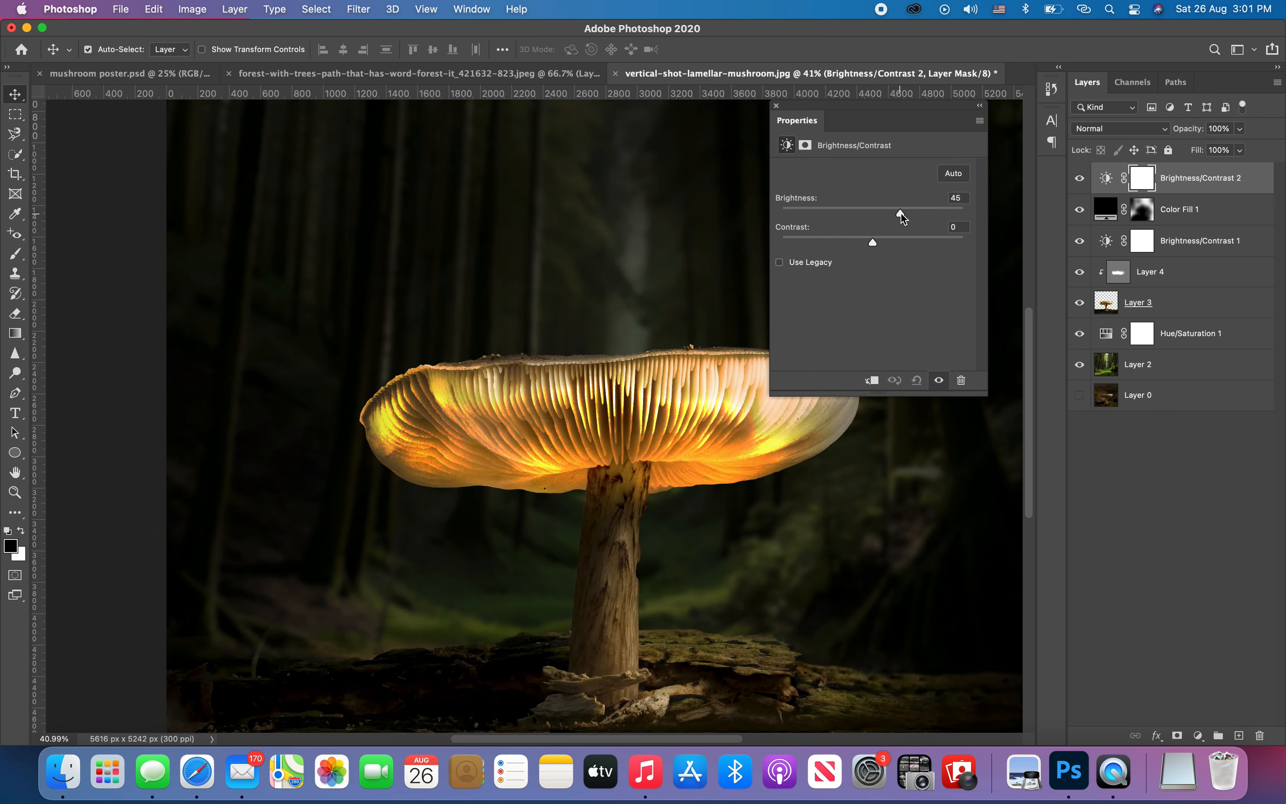
key("super+minus")
key("super+minus")
left_click_drag(906, 217, 902, 217)
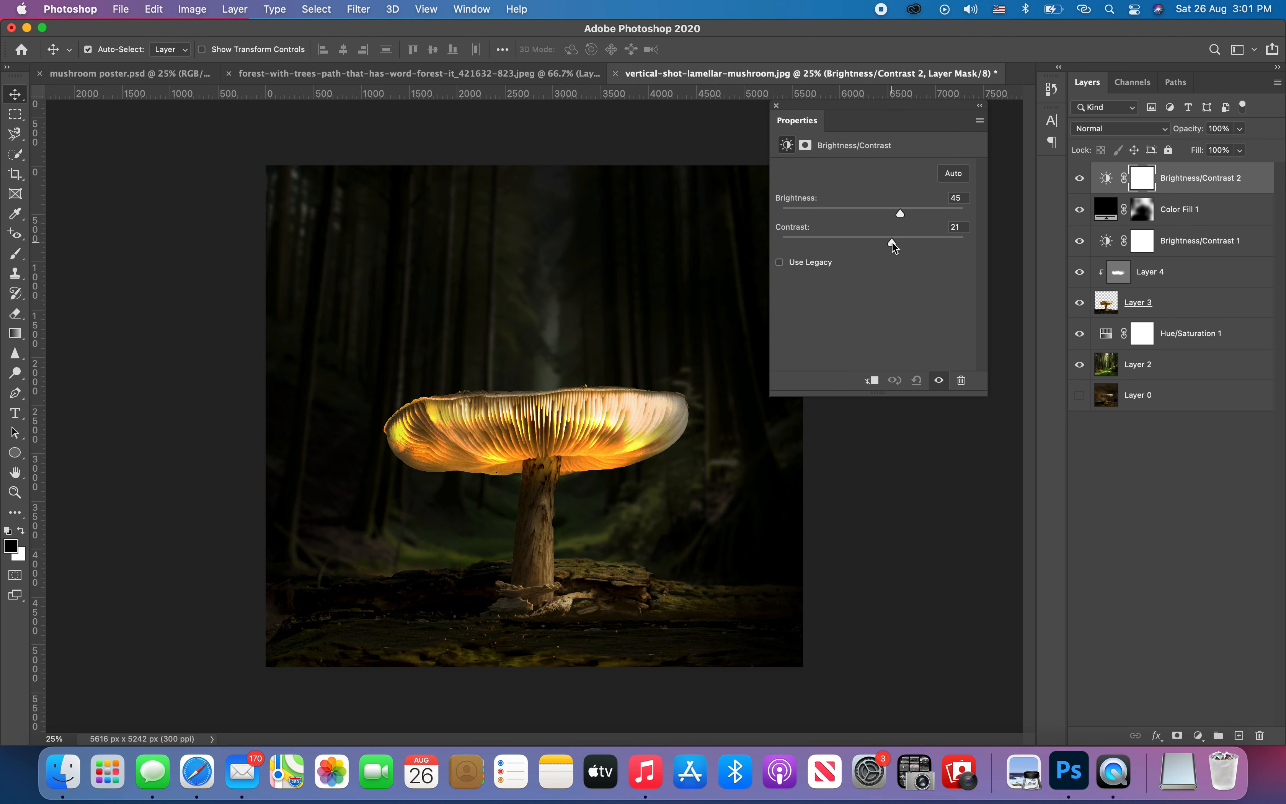
left_click(777, 106)
- Paint black on the new adjustment's mask over the ground and forest edges with a 2300 px brush, then reduce it to 1300 px
left_click(16, 255)
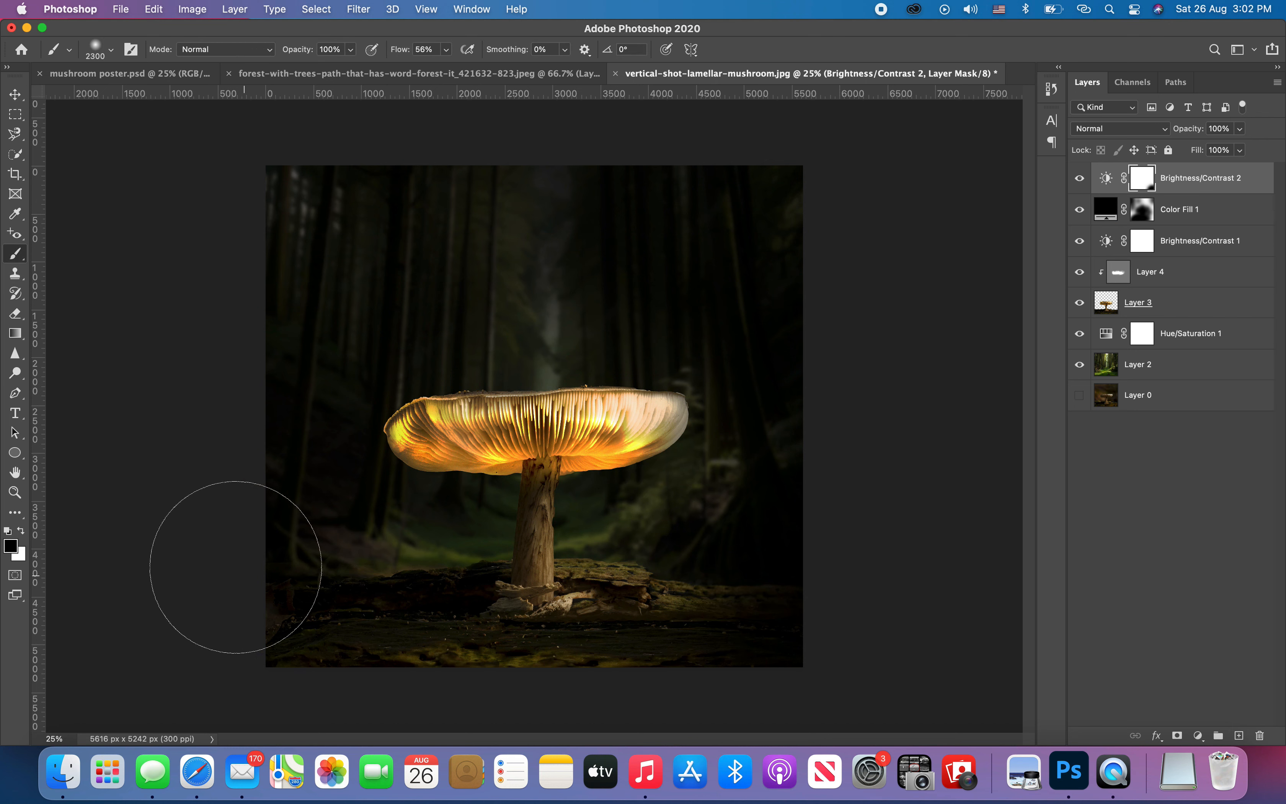
mouse_move(452, 528)
left_mouse_down()
mouse_move(700, 525)
mouse_move(744, 512)
mouse_move(762, 220)
left_mouse_up()
left_click_drag(442, 555, 362, 544)
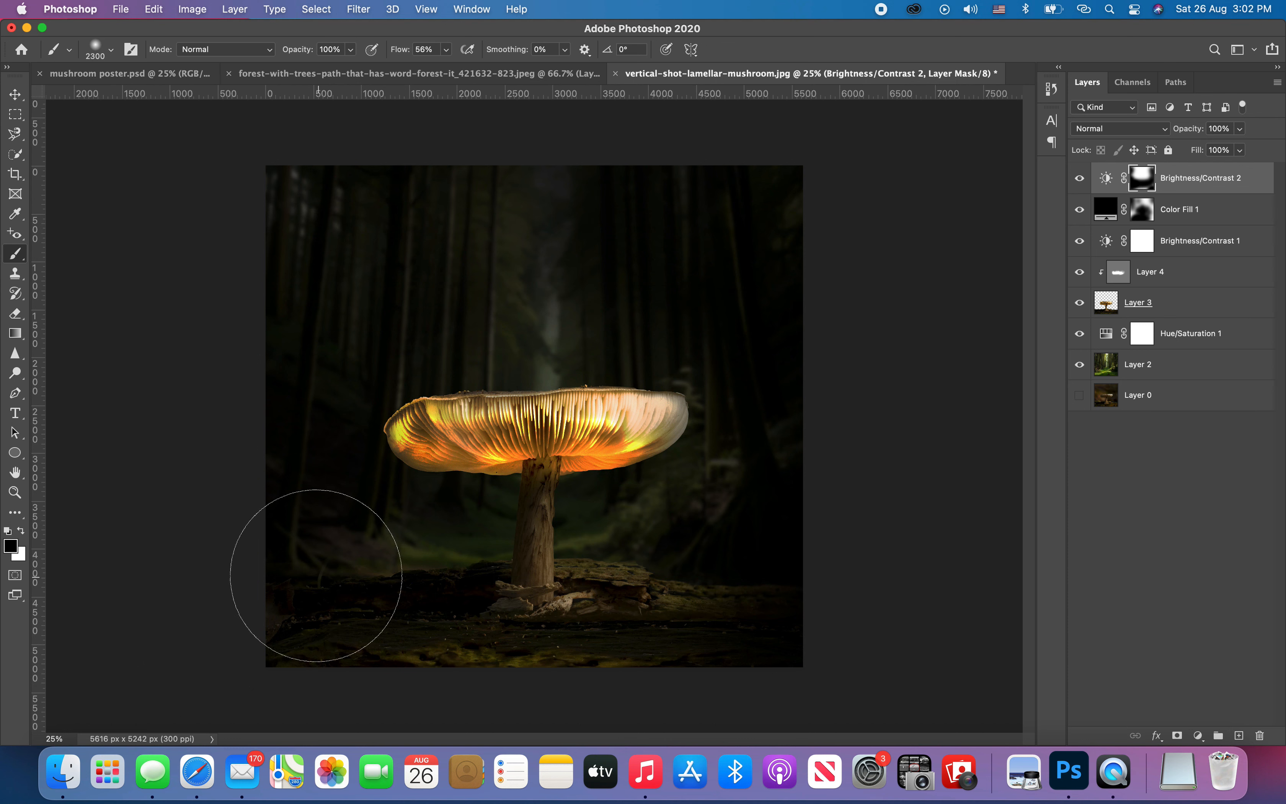
key("bracketleft")
key("bracketleft")
key("bracketleft")
key("bracketleft")
key("bracketleft")
key("bracketleft")
key("bracketleft")
key("bracketleft")
key("bracketleft")
key("bracketleft")
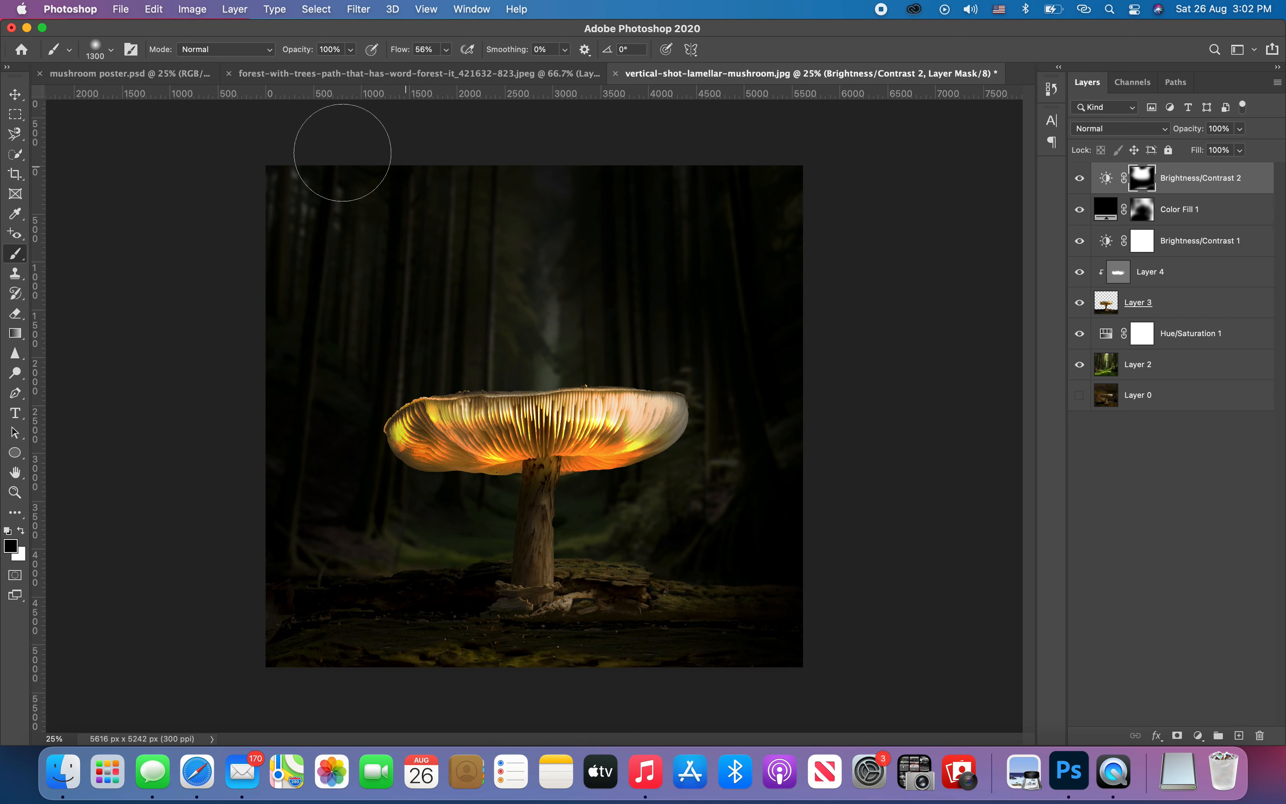
- Add a new layer on top and choose a bright orange-yellow foreground color based on the mushroom's glow
left_click(14, 94)
left_click(1239, 735)
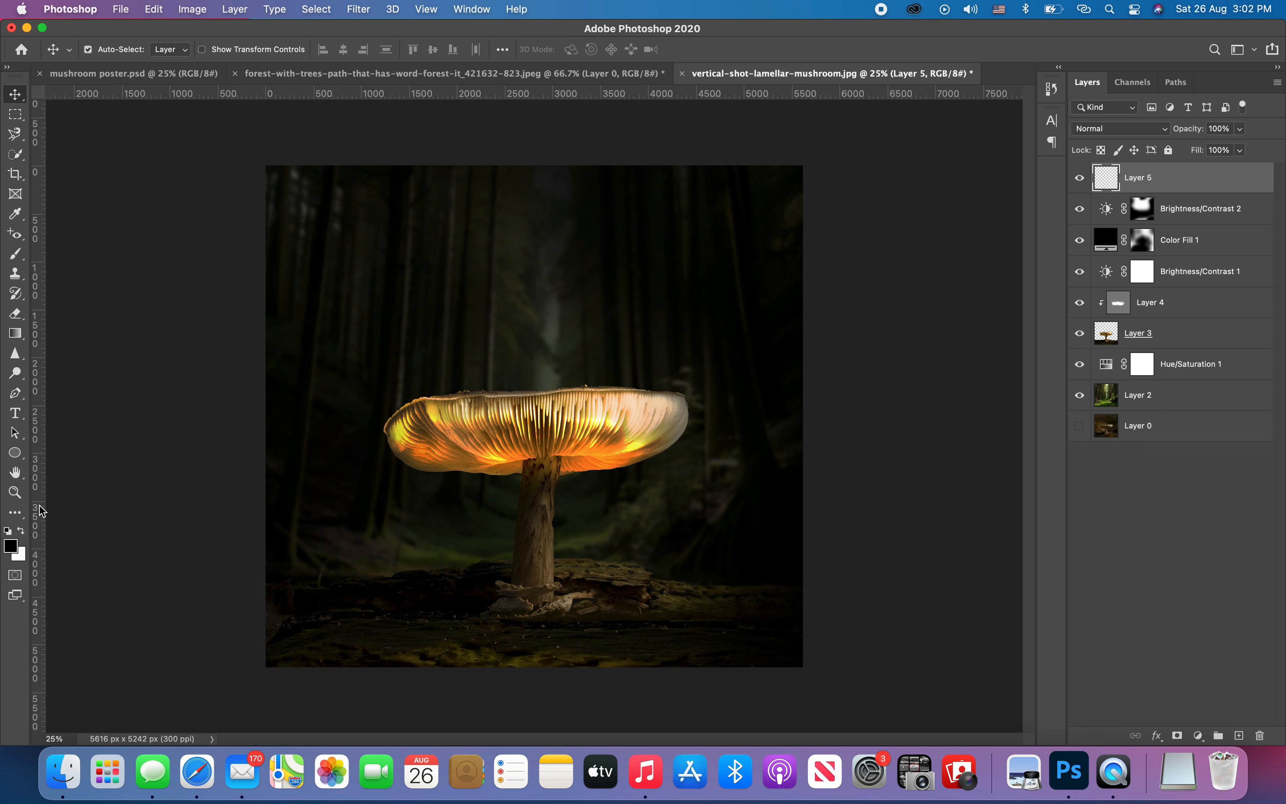
left_click(11, 547)
left_click(634, 447)
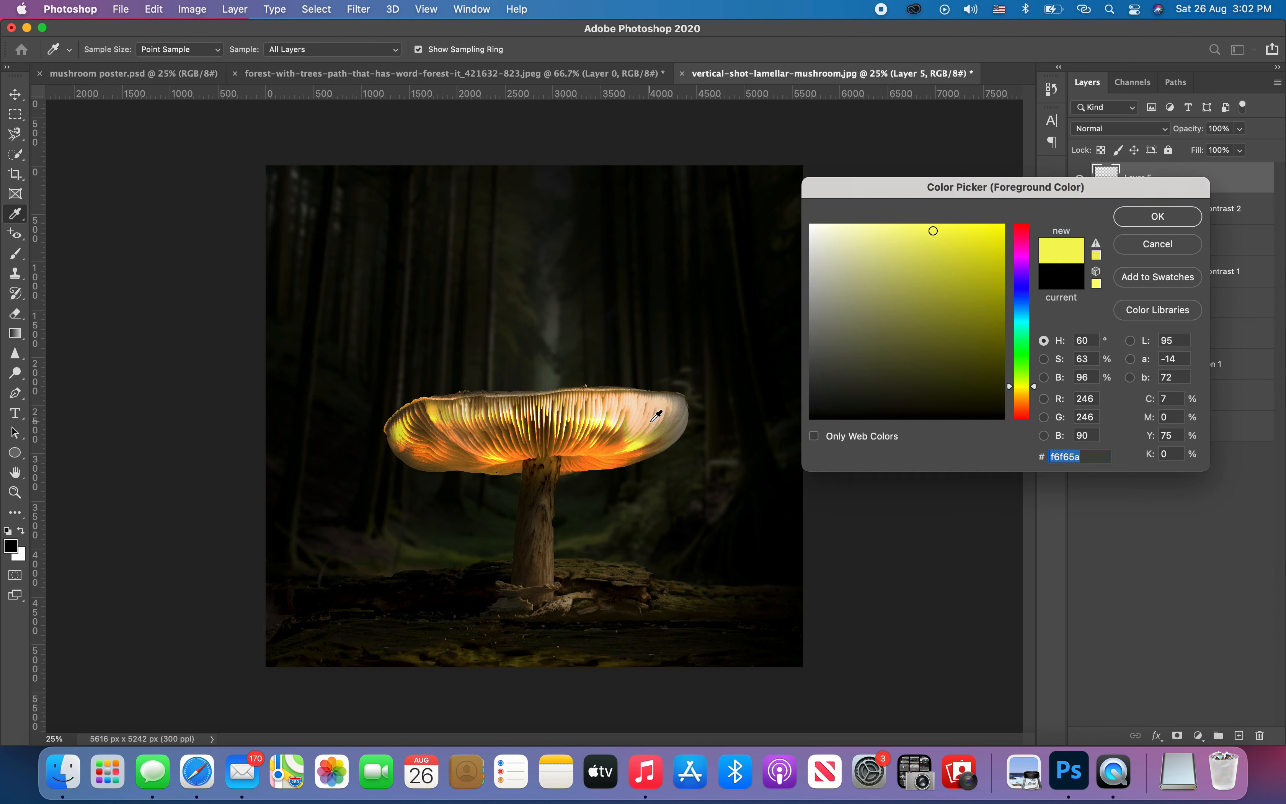
left_click_drag(1036, 387, 1033, 395)
left_click(989, 234)
left_click(1128, 215)
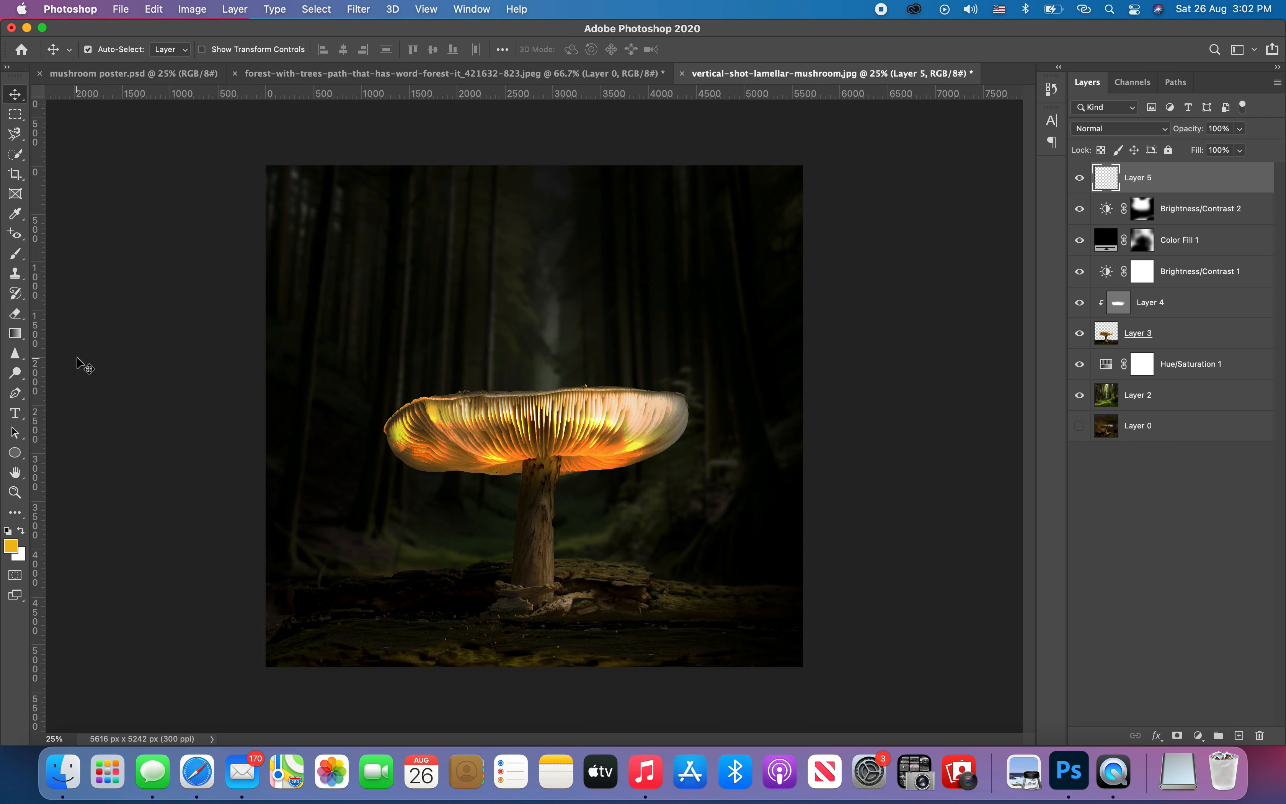
- Set the brush opacity to 68% and paint orange-yellow light over the log and ground, enlarging the brush to 1100 px
key("b")
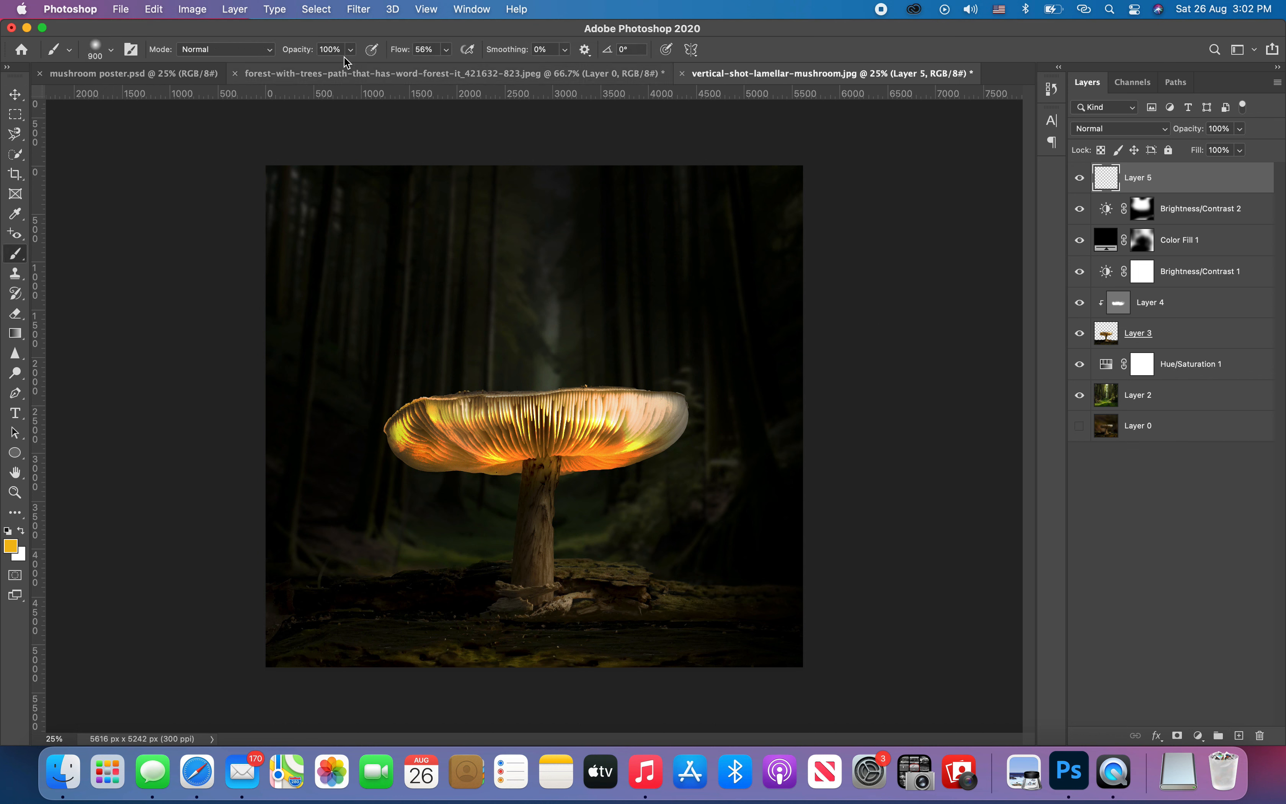
left_click(351, 53)
left_click_drag(332, 74, 328, 73)
mouse_move(581, 575)
left_mouse_down()
mouse_move(704, 604)
mouse_move(598, 659)
mouse_move(641, 646)
mouse_move(533, 653)
left_mouse_up()
left_click(533, 653)
left_click(440, 659)
key("bracketright")
key("bracketright")
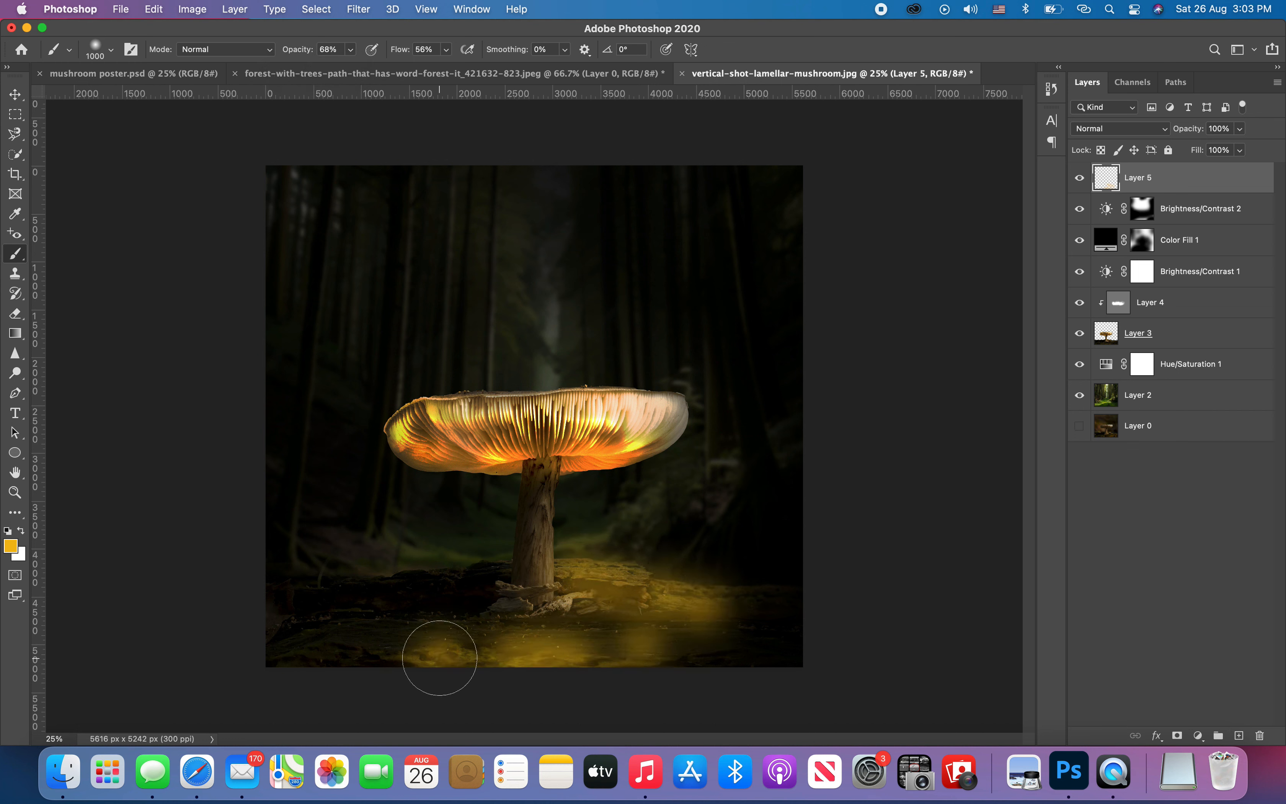
left_click(466, 655)
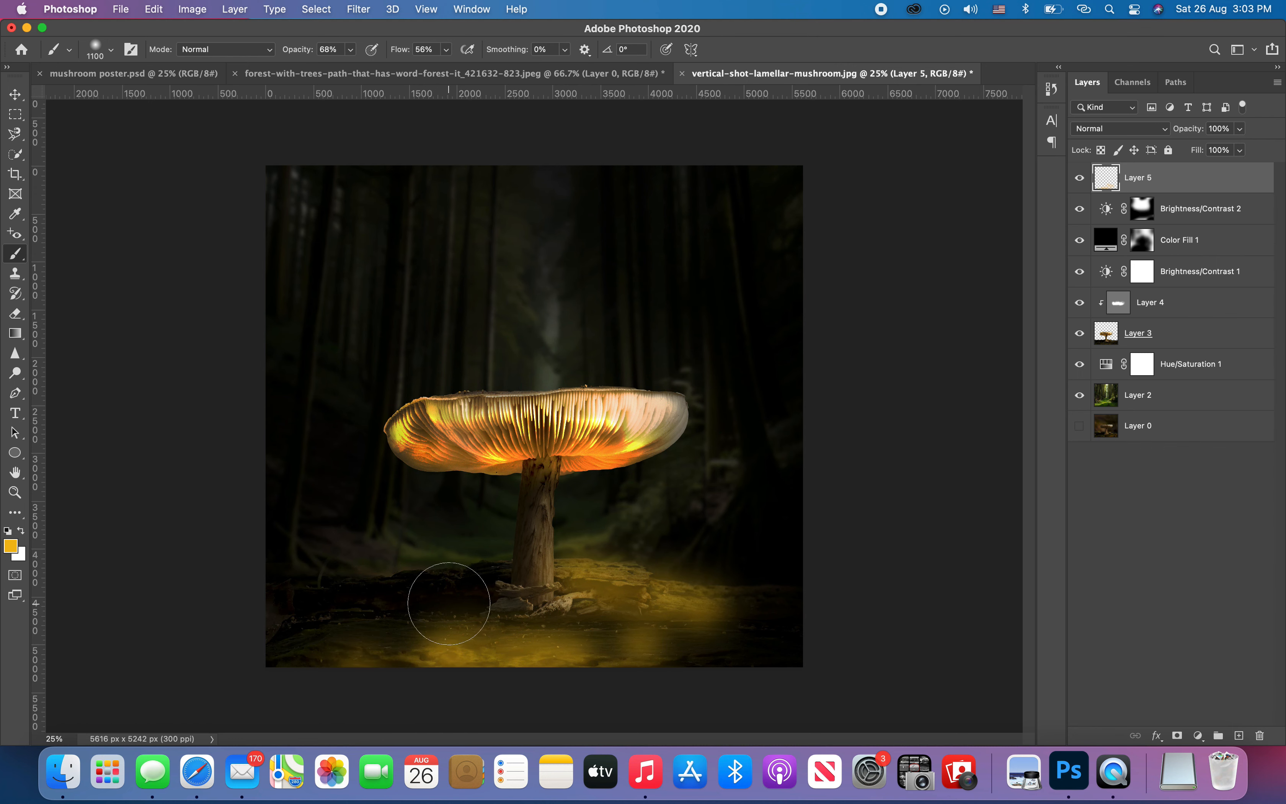
left_click(465, 603)
- Set the orange light layer to Overlay blending and paint more light across the ground, then reduce the brush to 600 px
left_click(1121, 128)
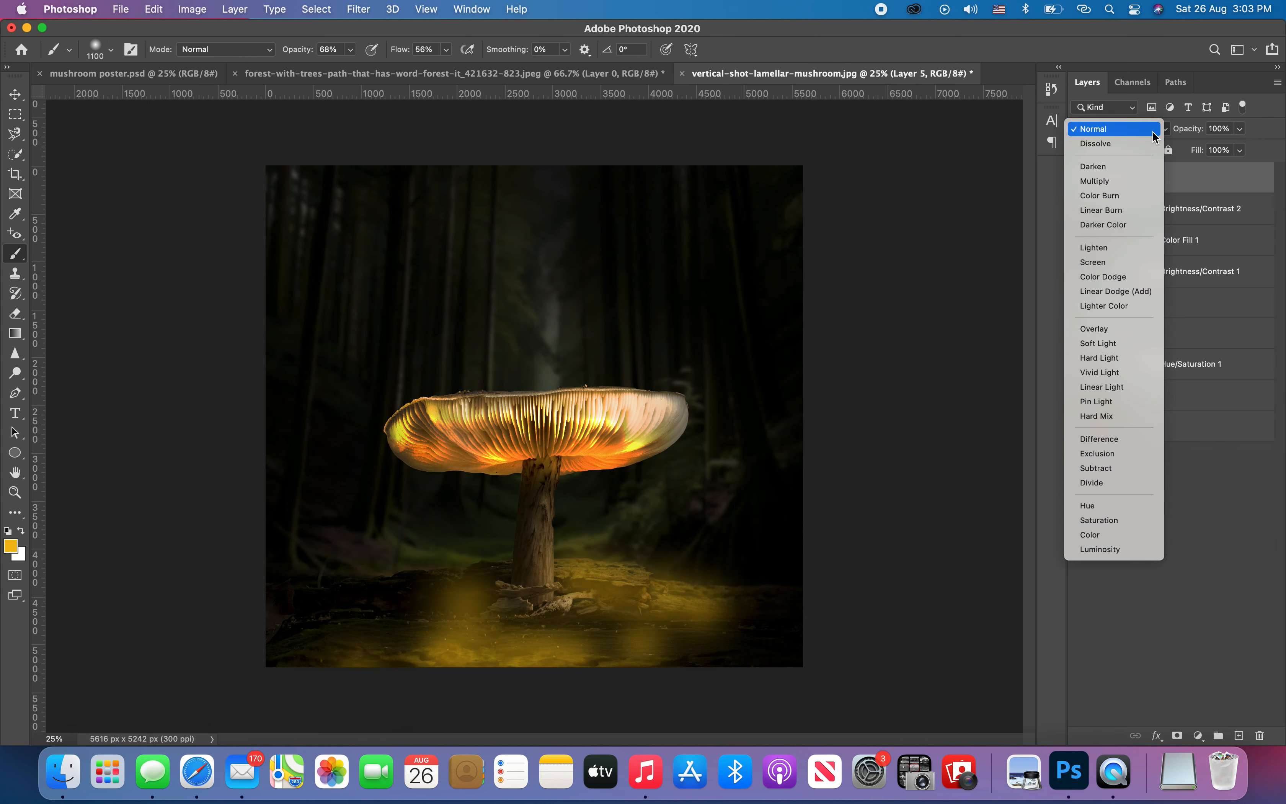
left_click(1111, 329)
mouse_move(580, 633)
left_mouse_down()
mouse_move(592, 607)
mouse_move(579, 583)
mouse_move(658, 609)
left_mouse_up()
key("bracketleft")
key("bracketleft")
key("bracketleft")
key("bracketleft")
key("bracketleft")
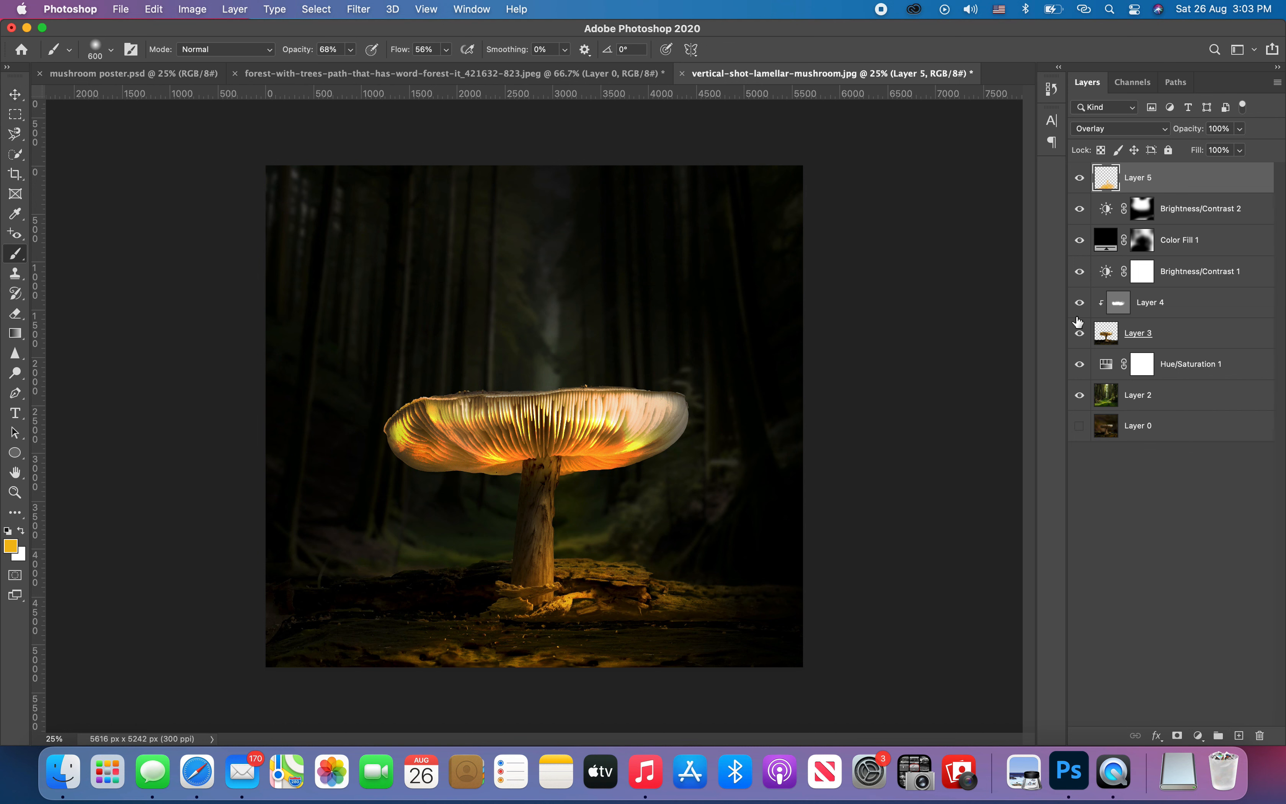
- Try to paint orange-yellow light over the gills on the mushroom layer
left_click(1143, 330)
left_click_drag(613, 444, 524, 437)
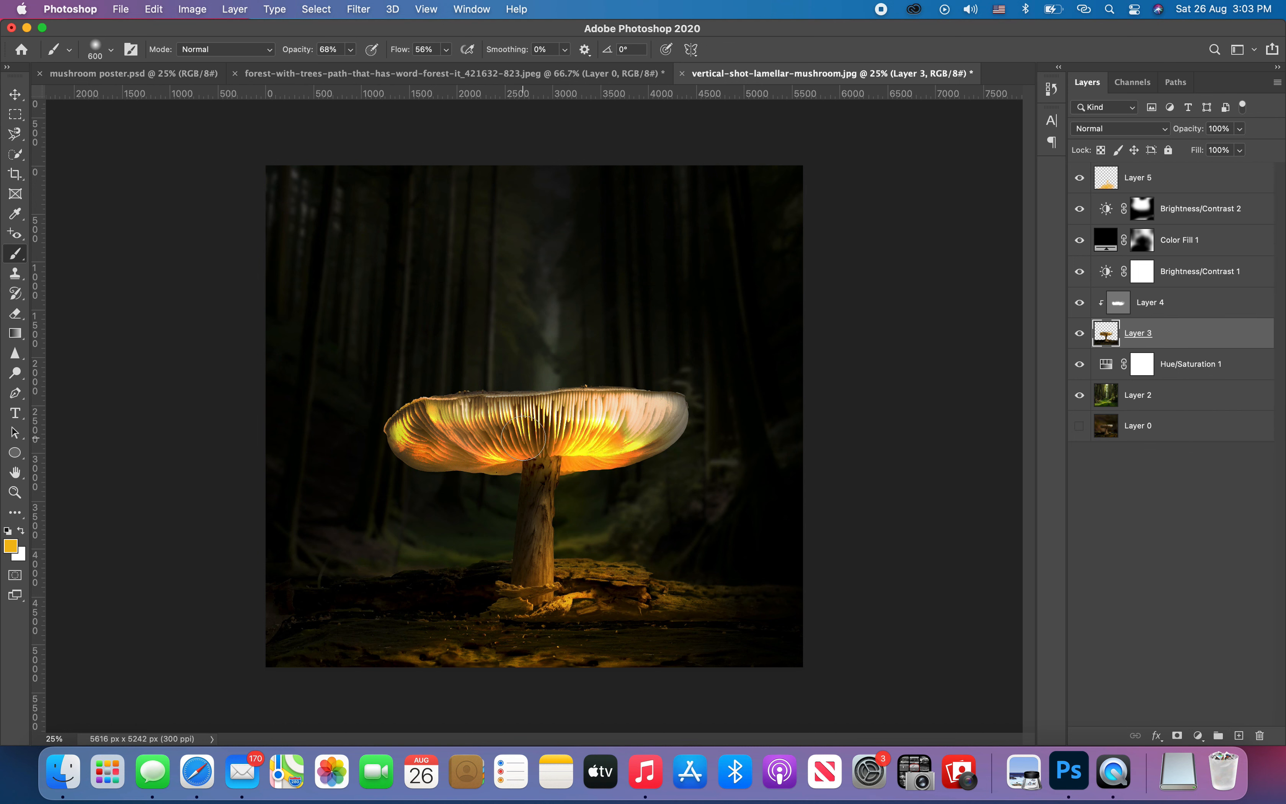
left_click_drag(1181, 132, 1179, 131)
key("super+z")
mouse_move(662, 417)
left_mouse_down()
mouse_move(649, 449)
mouse_move(516, 462)
left_mouse_up()
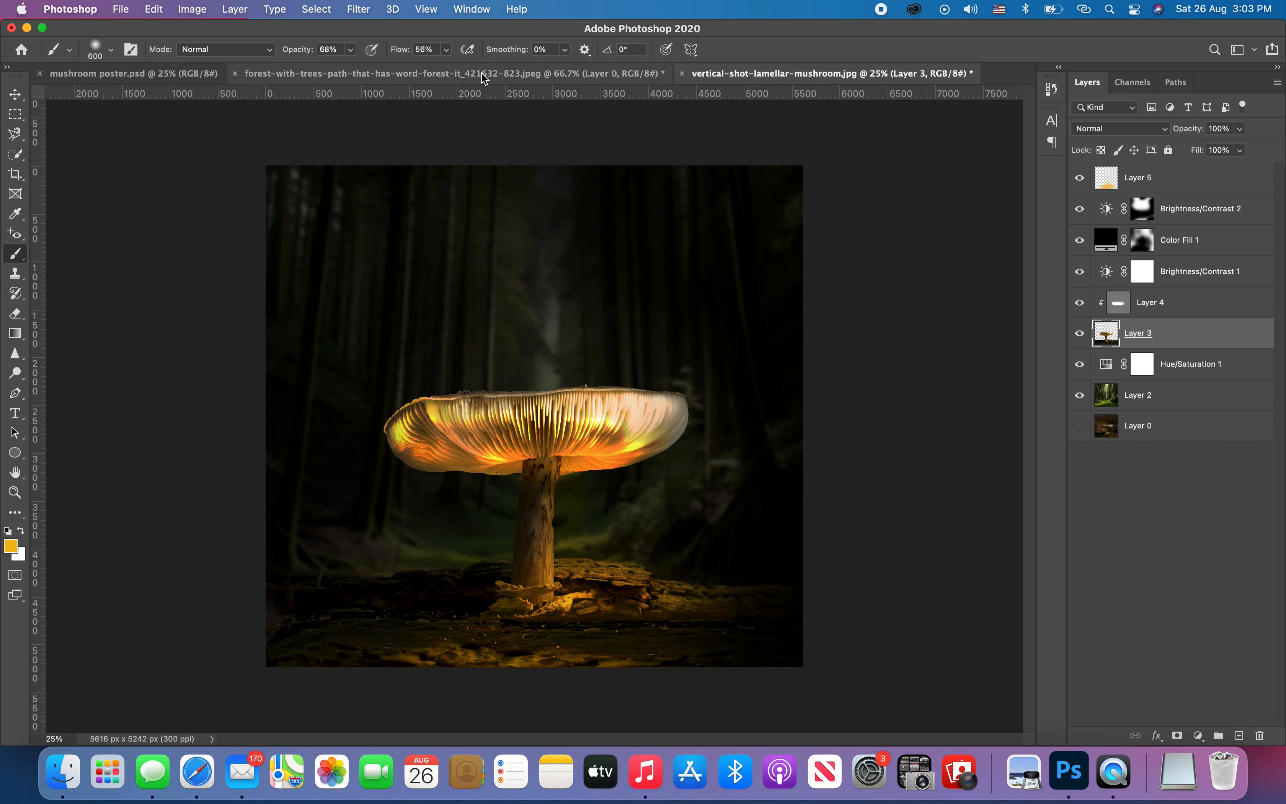
- Lower the brush opacity to 28% and flow to 18%, and dab faint orange light on the mushroom gills
left_click(446, 49)
left_click(351, 49)
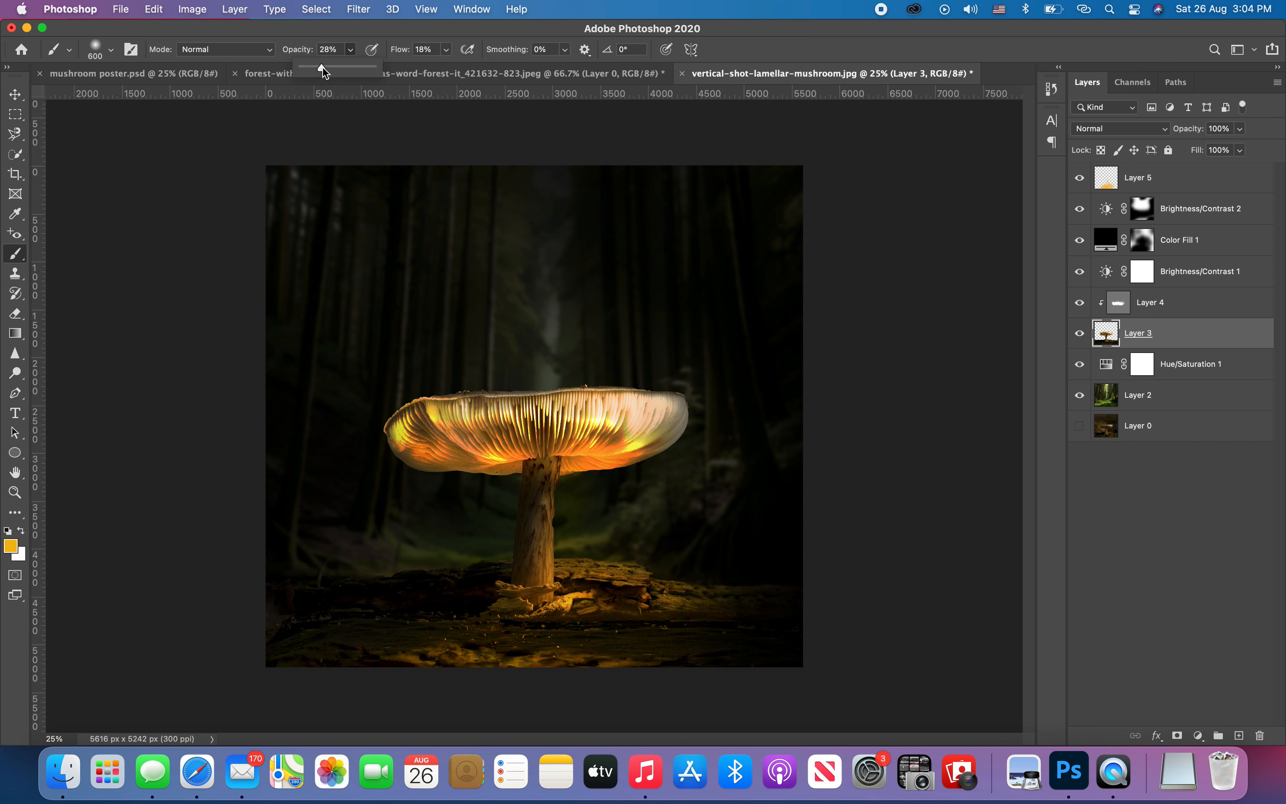
left_click(590, 441)
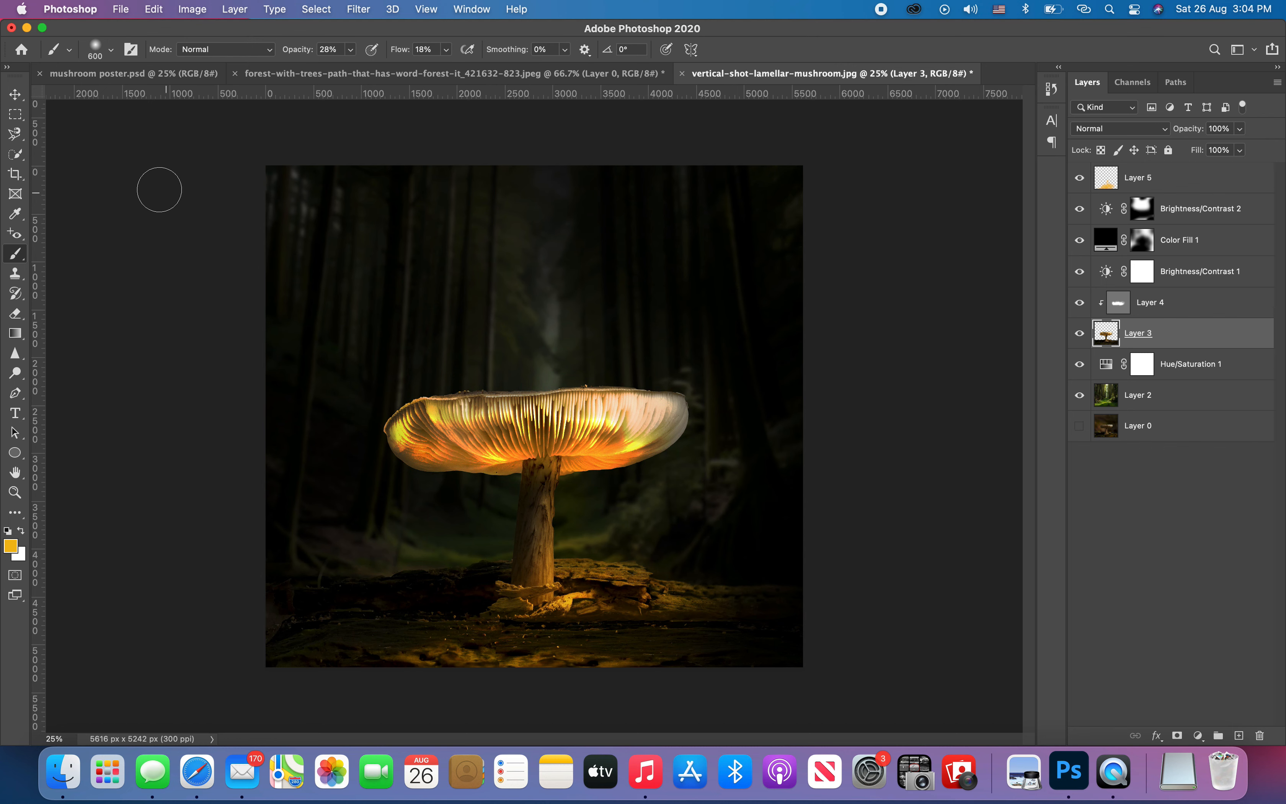
- Show the rabbit on Layer 1 of the forest document, move it into the mushroom composite and flip it horizontally
left_click(16, 95)
left_click(880, 523)
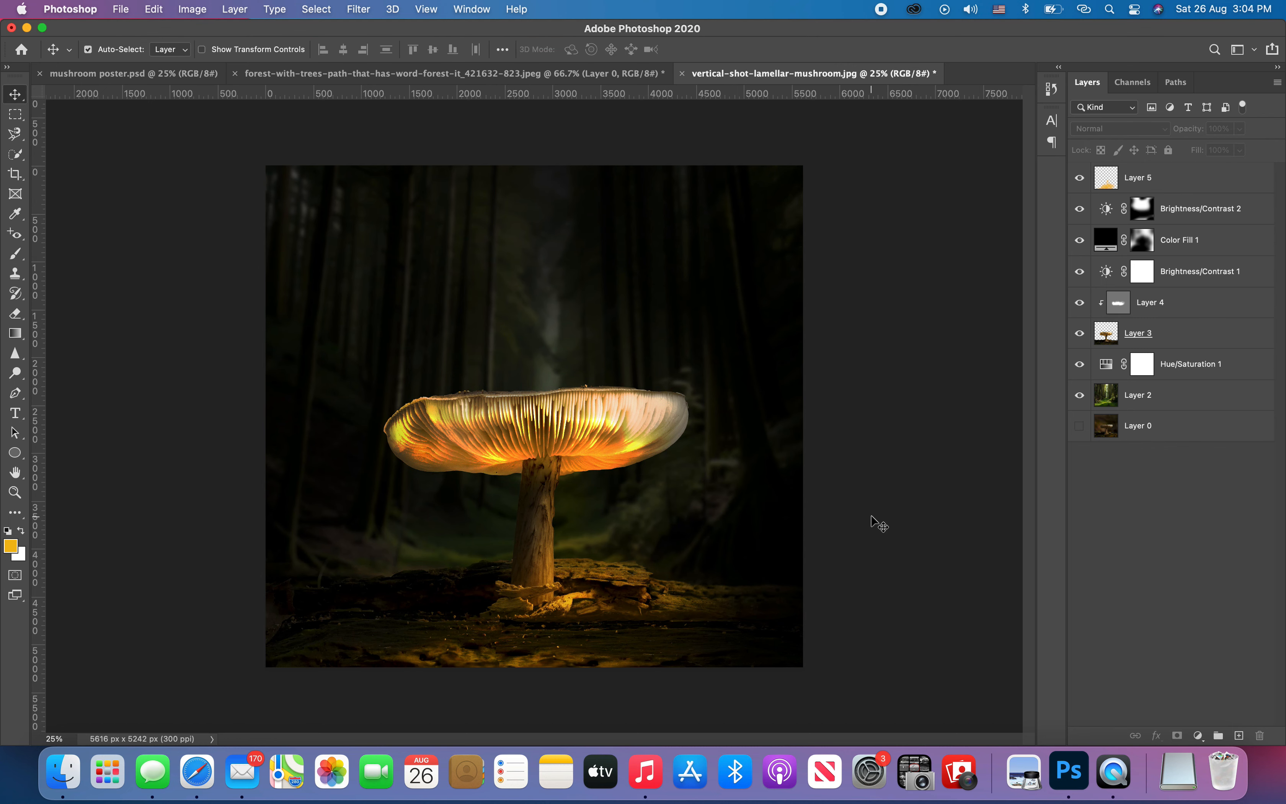
left_click(545, 74)
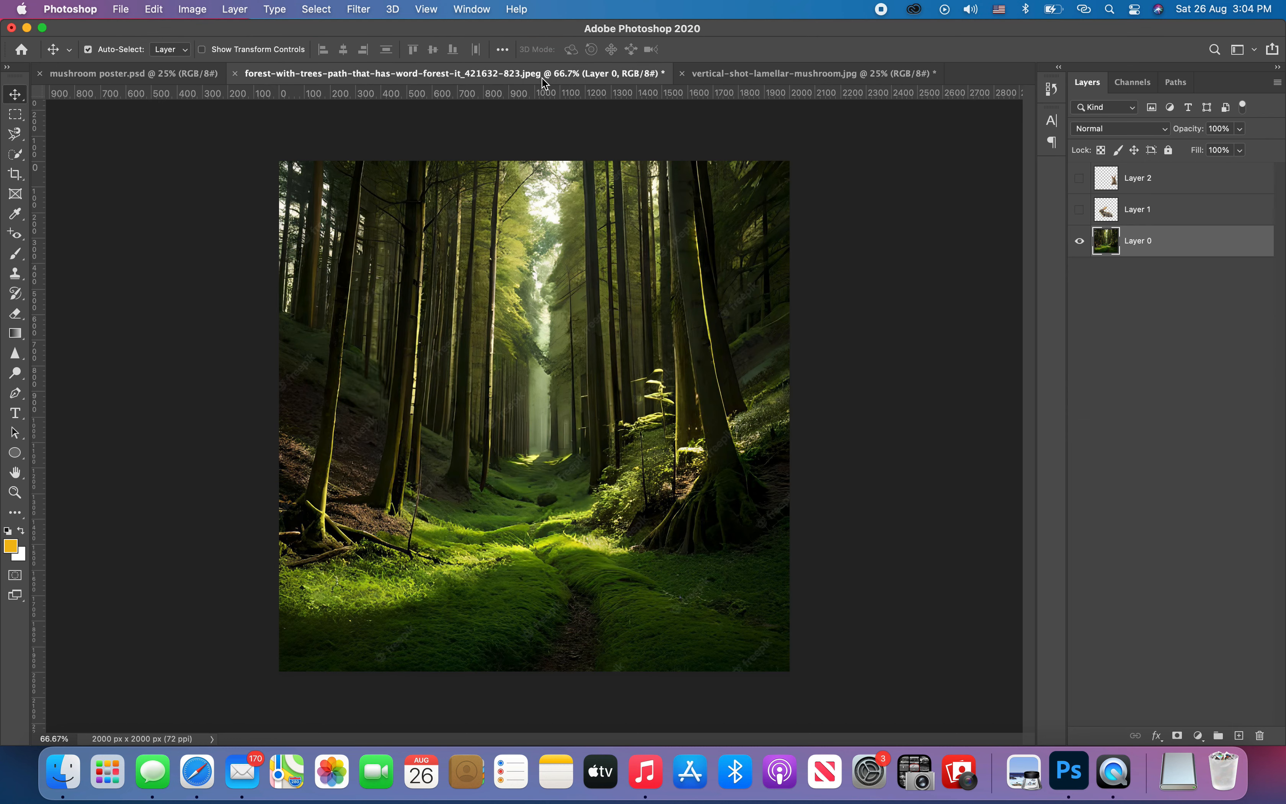
left_click(1079, 210)
left_click_drag(595, 497, 518, 467)
key("super+t")
right_click(502, 485)
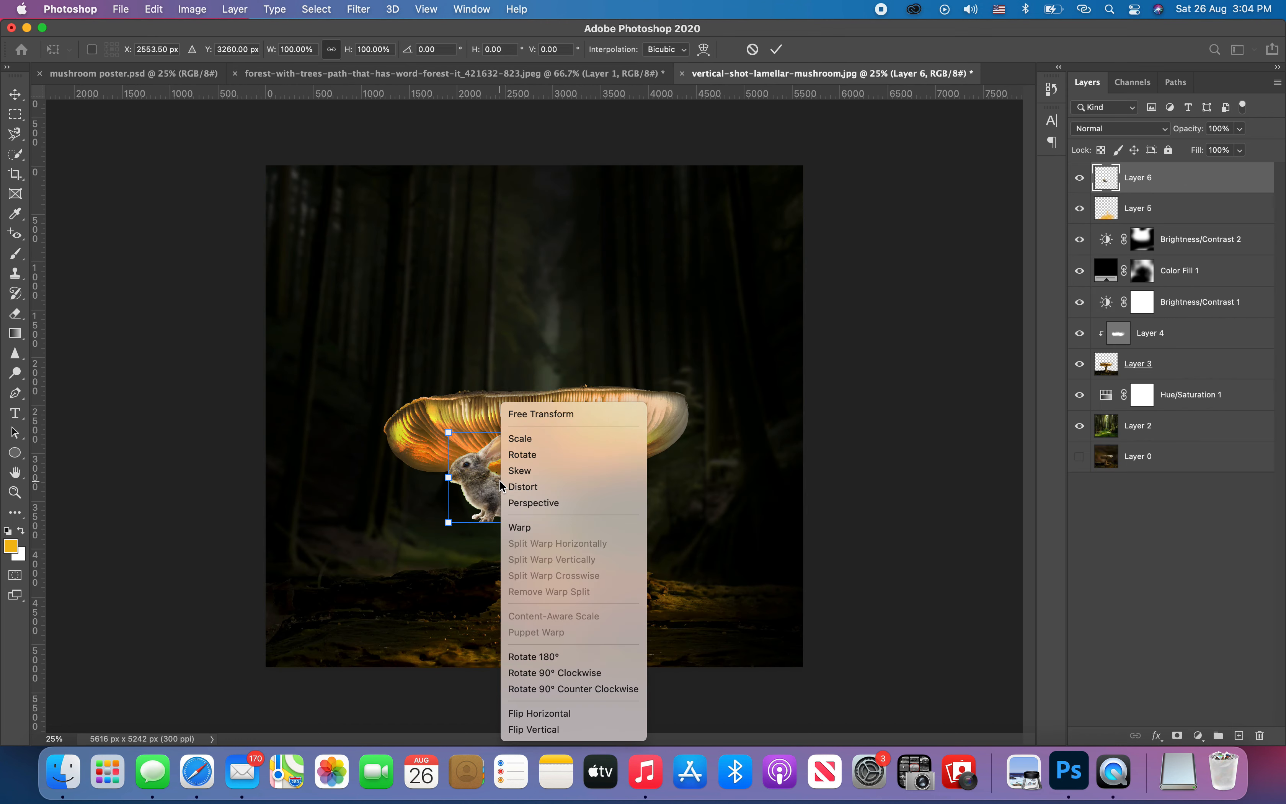
left_click(539, 712)
- Place the rabbit on the log beside the mushroom stem, rotated upright toward the stem and scaled to about 92%
left_click_drag(507, 506, 450, 623)
left_click_drag(530, 654, 461, 589)
left_click_drag(468, 506, 457, 526)
mouse_move(509, 596)
left_mouse_down()
mouse_move(483, 596)
mouse_move(501, 590)
left_mouse_up()
left_click_drag(428, 636, 422, 649)
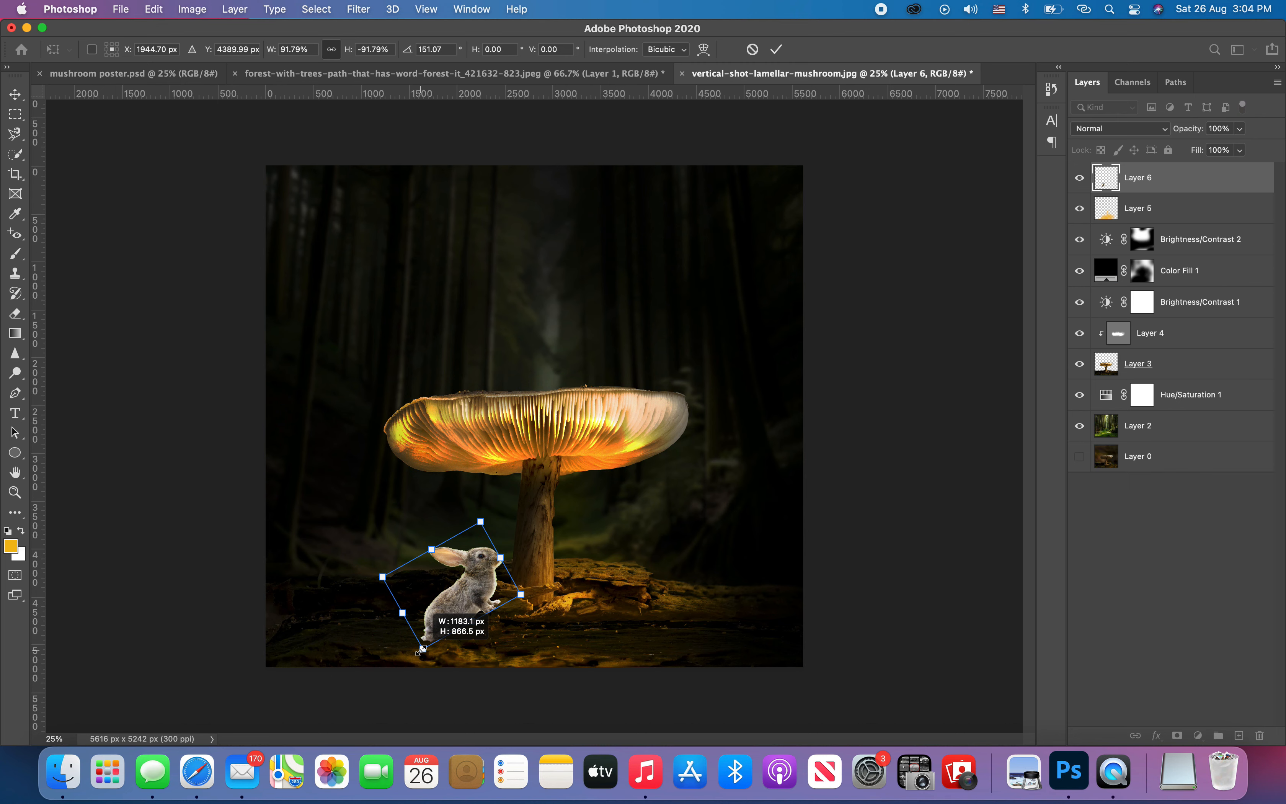
key("Return")
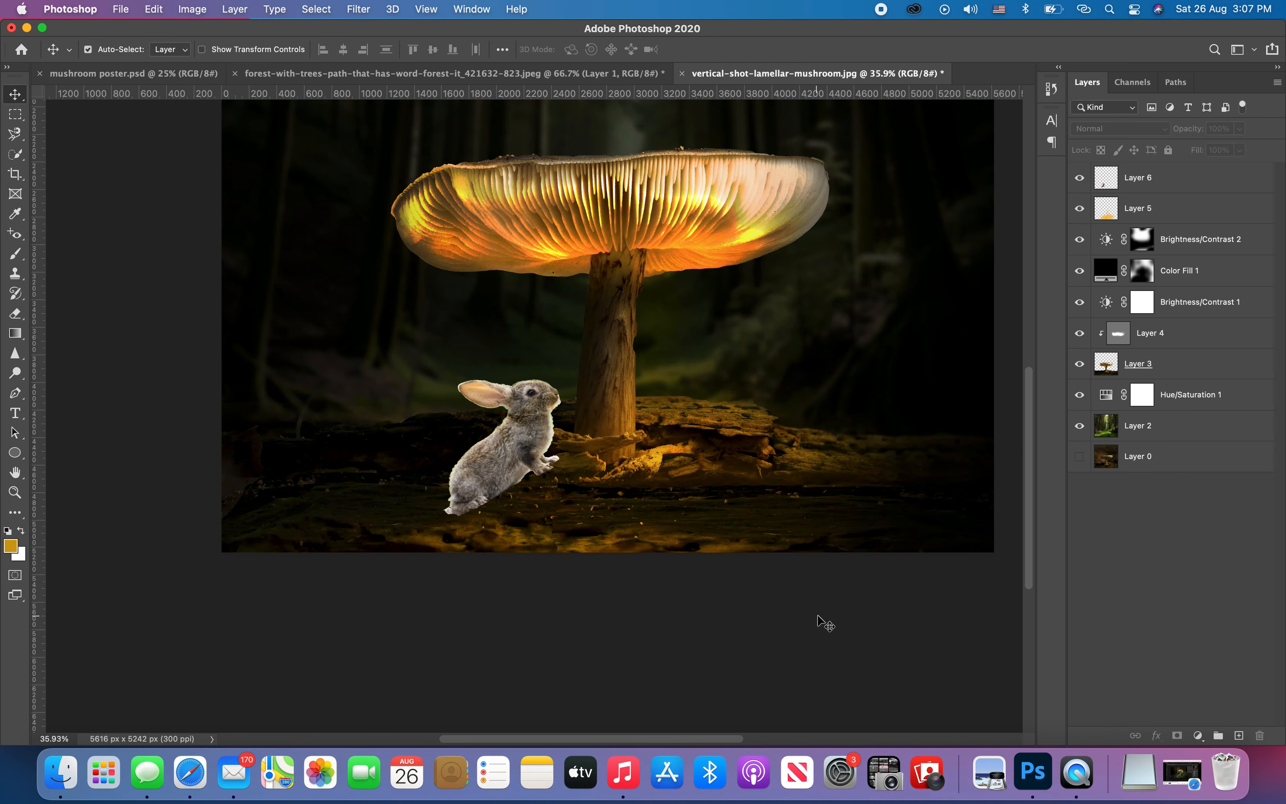
- Paint faint orange light over the rabbit on its own layer with a soft brush at 26% opacity and 18% flow
scroll(576, 420, "up", 3)
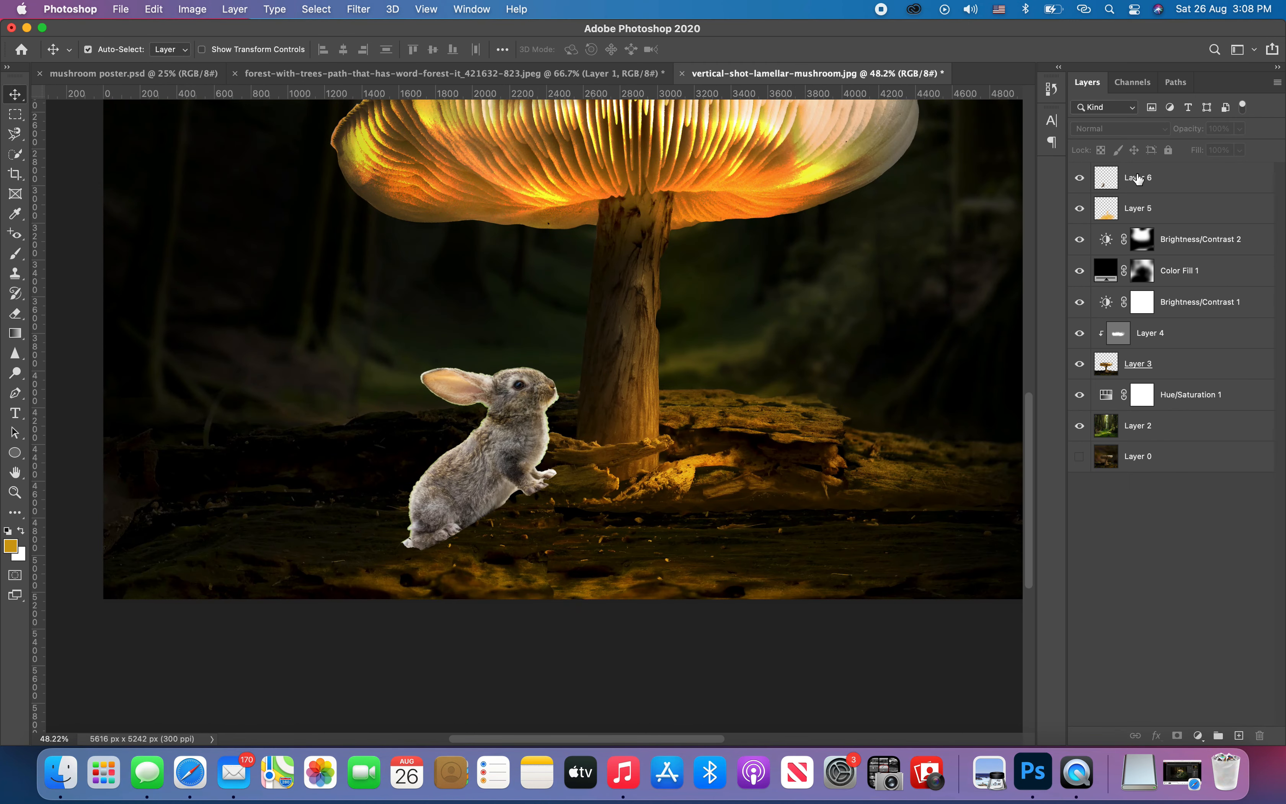
left_click(1137, 177)
left_click(15, 258)
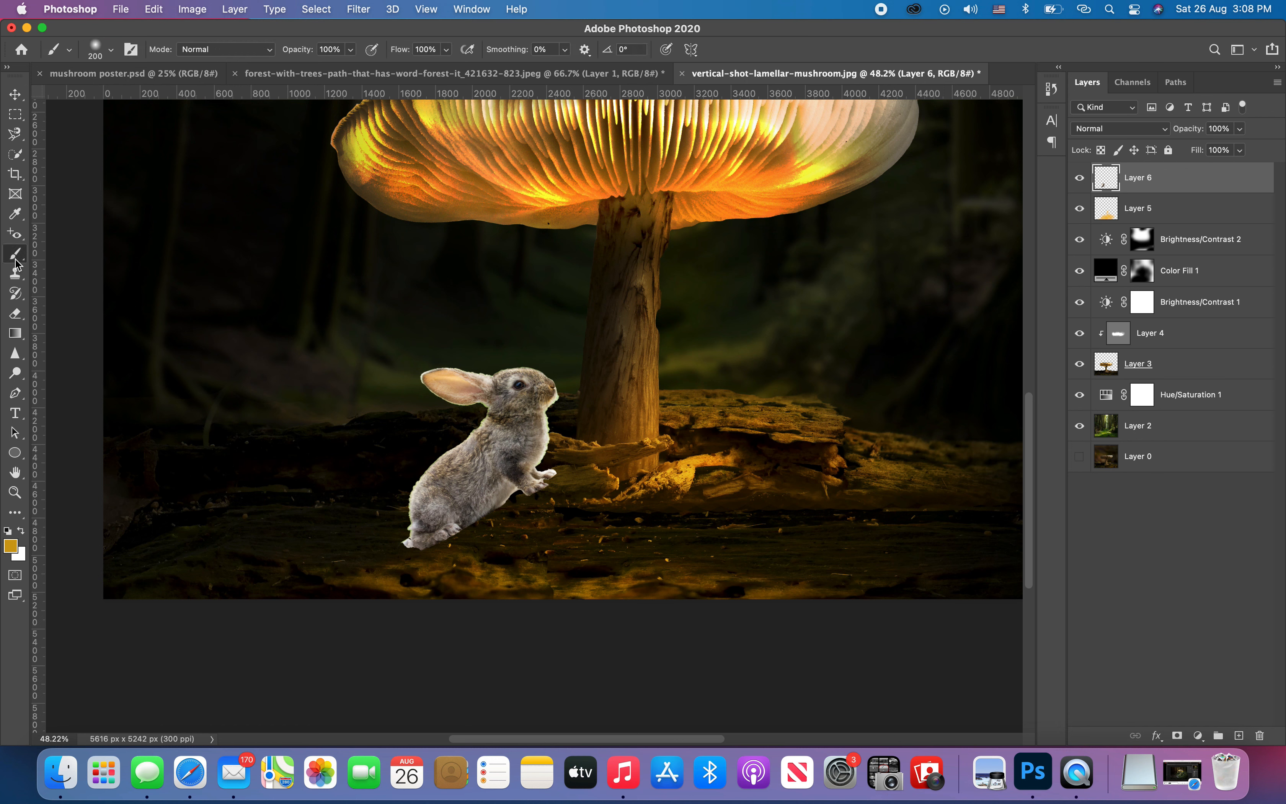
left_click(446, 49)
left_click(350, 50)
left_click(445, 50)
left_click_drag(446, 66, 435, 69)
left_click(1105, 129)
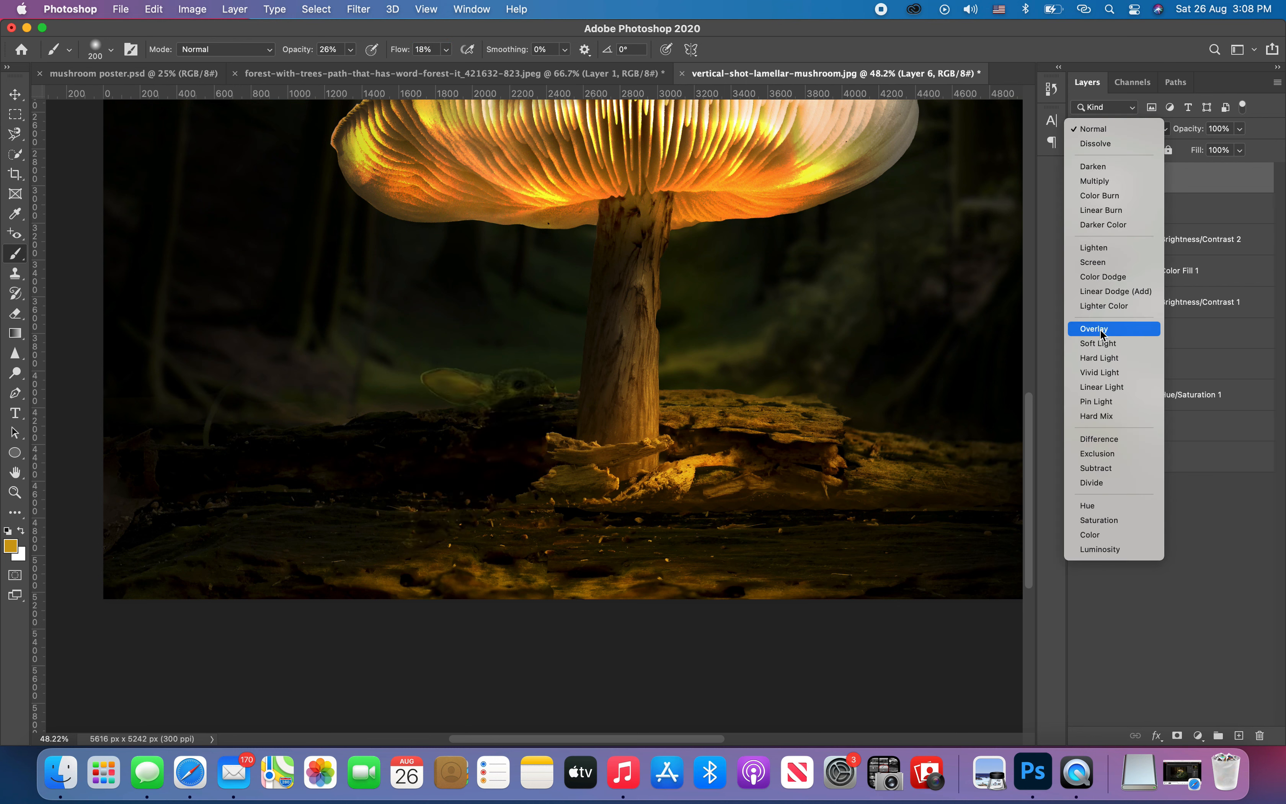
left_click(587, 406)
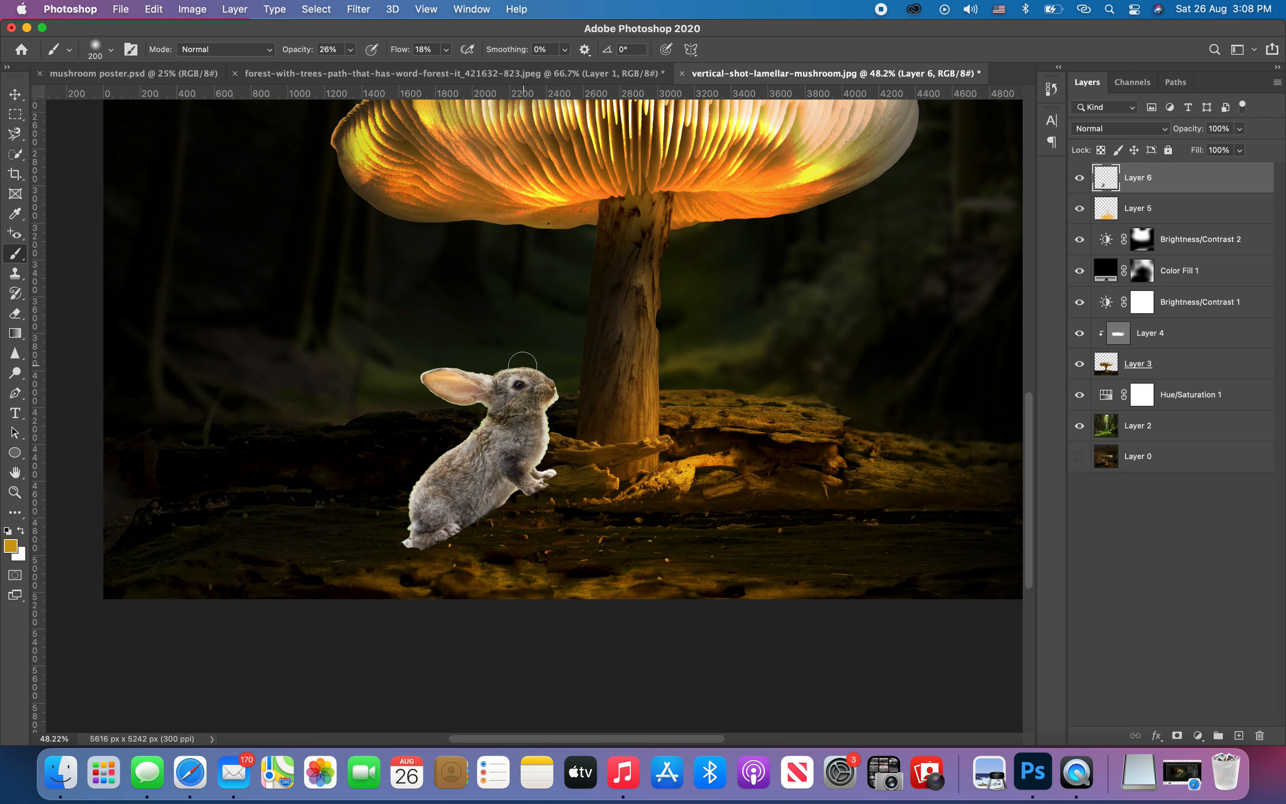
left_click_drag(557, 403, 571, 405)
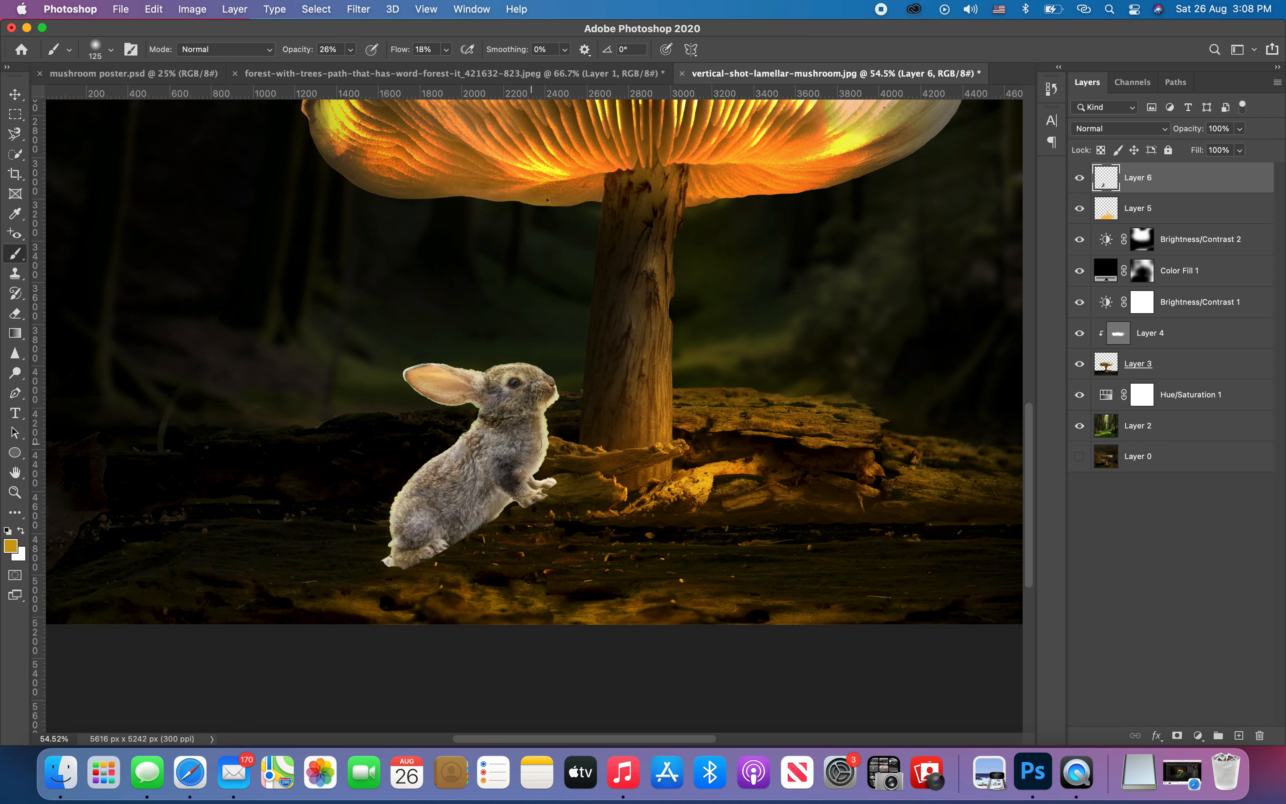
- Add a layer beneath the rabbit and paint a black shadow under its body with a 175 px brush at 100% opacity and flow
left_click(1238, 735, "super")
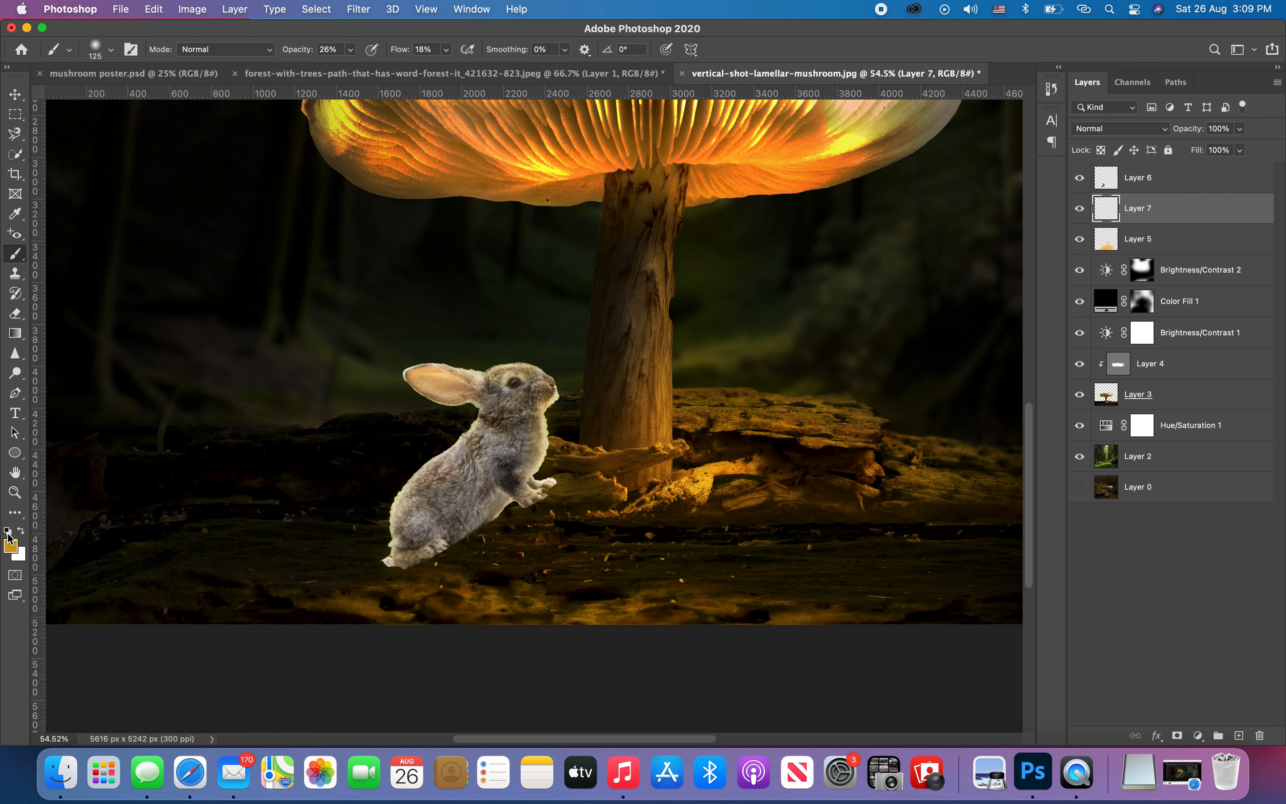
left_click(351, 49)
left_click(446, 49)
key("bracketright")
key("bracketright")
mouse_move(395, 572)
left_mouse_down()
mouse_move(375, 568)
mouse_move(563, 487)
mouse_move(429, 549)
left_mouse_up()
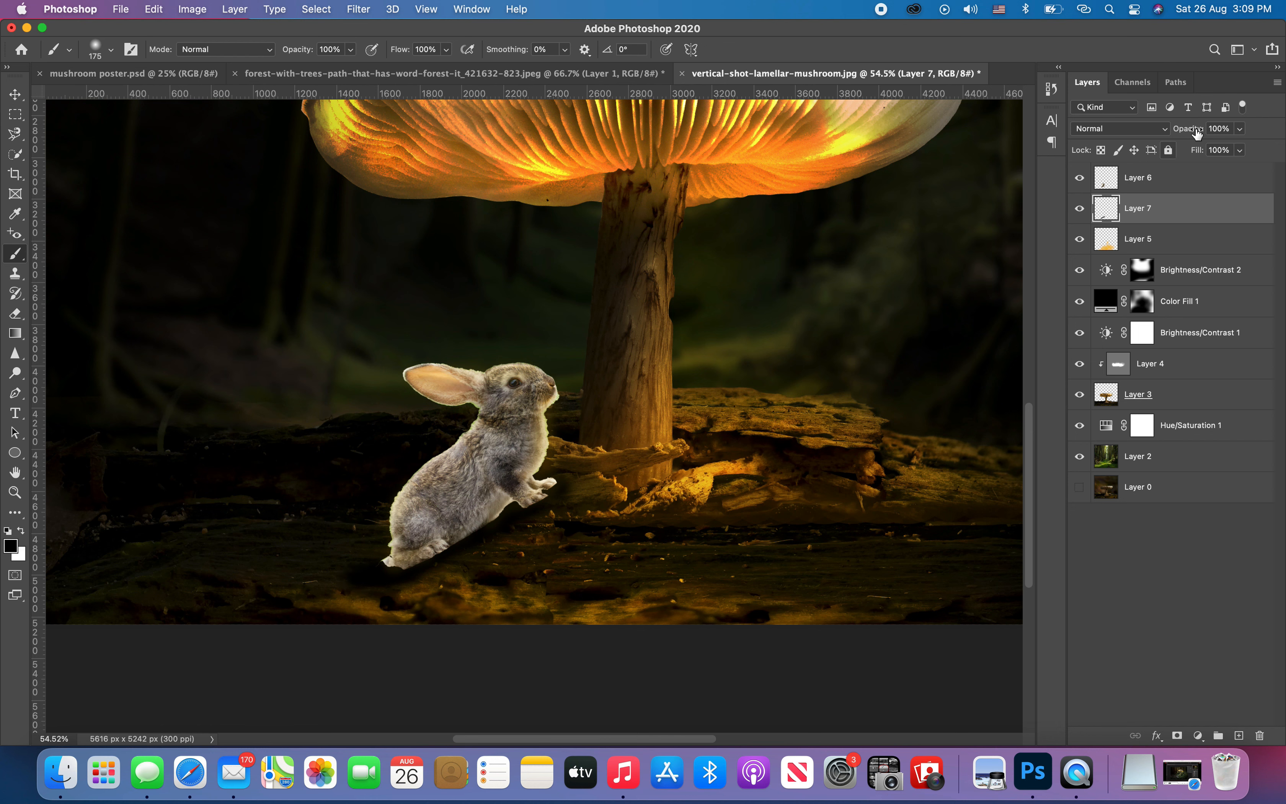
- Lower the rabbit shadow layer's opacity to 70%
left_click_drag(1202, 131, 1167, 133)
left_click(15, 318)
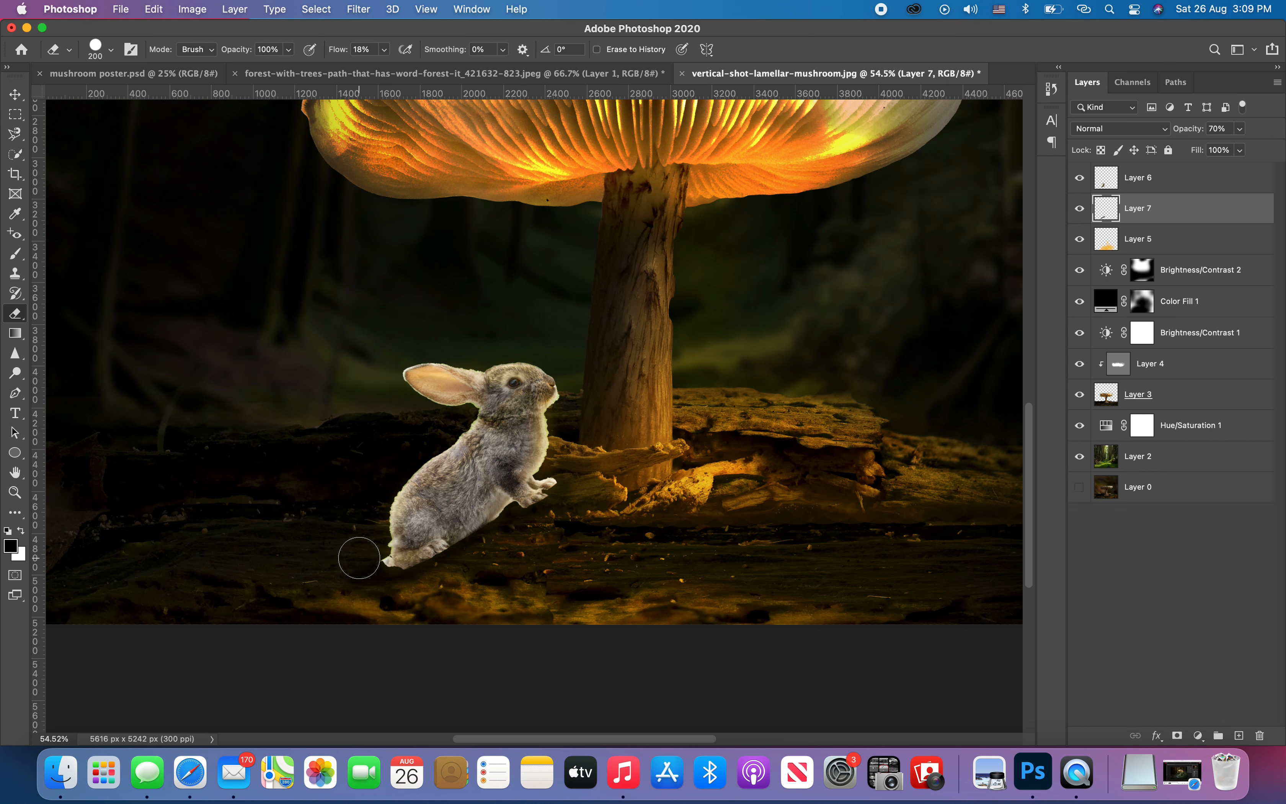
key("v")
key("super+minus")
key("super+minus")
key("super+minus")
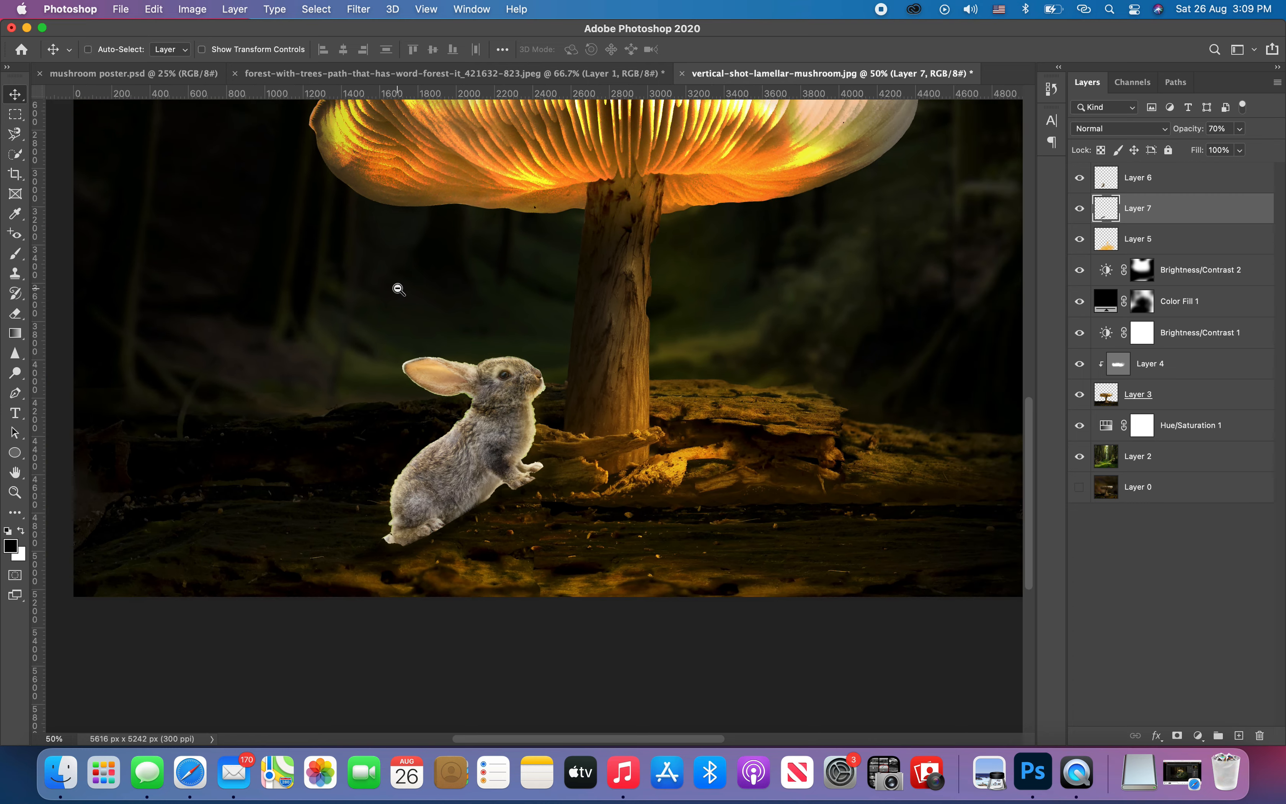
- Show the second rabbit in the forest document, move it into the composite and position it on top of the mushroom cap
left_click(887, 455)
left_click(330, 73)
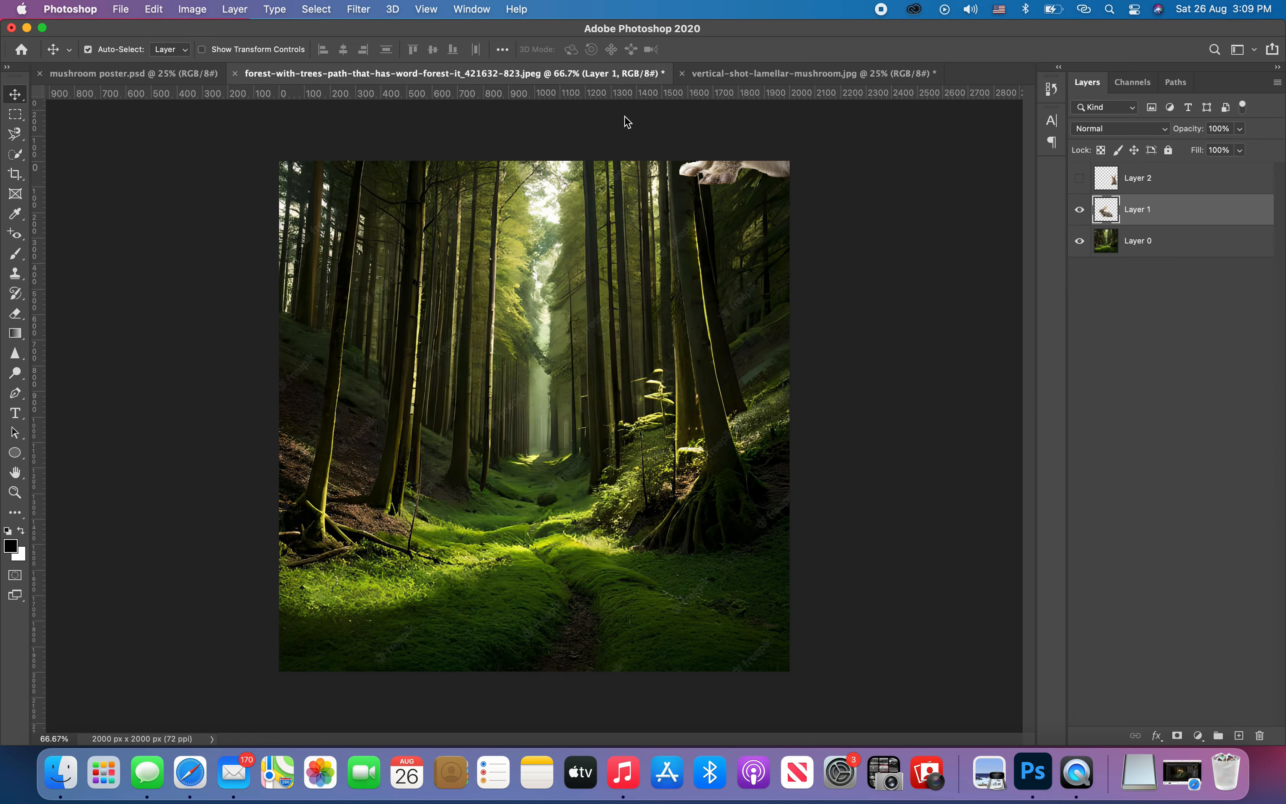
left_click(1078, 180)
left_click_drag(735, 466, 549, 360)
key("super+t")
left_click_drag(548, 357, 553, 322)
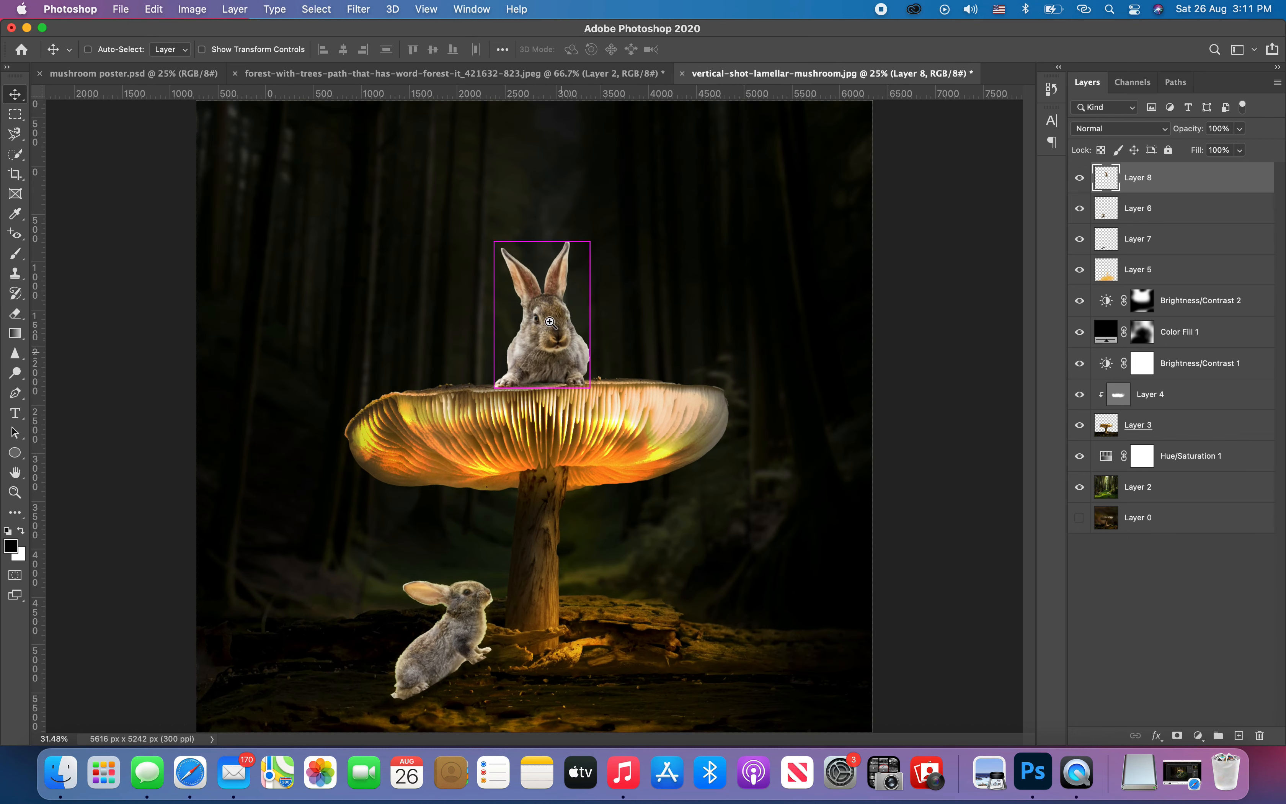
- Scale the rabbit on the mushroom cap down to about 86%
key("super+t")
left_click_drag(599, 248, 590, 268)
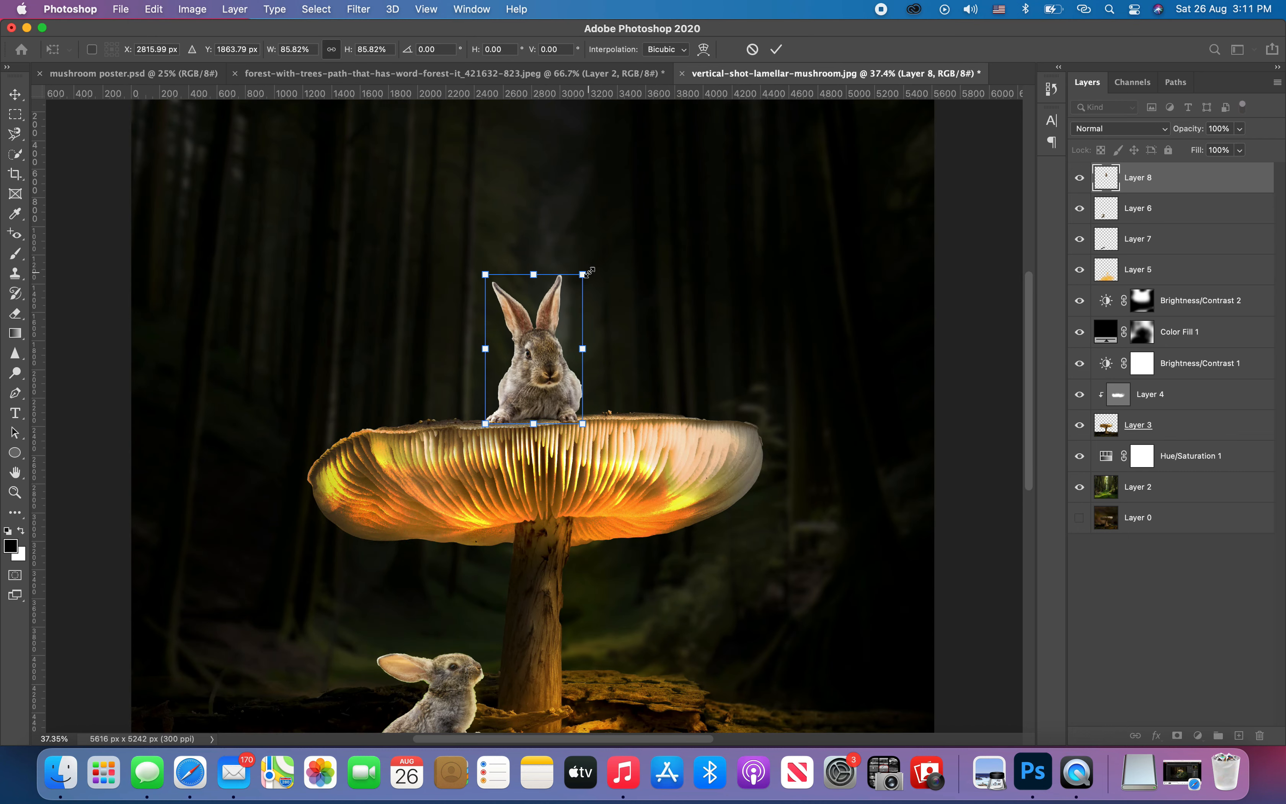
key("Return")
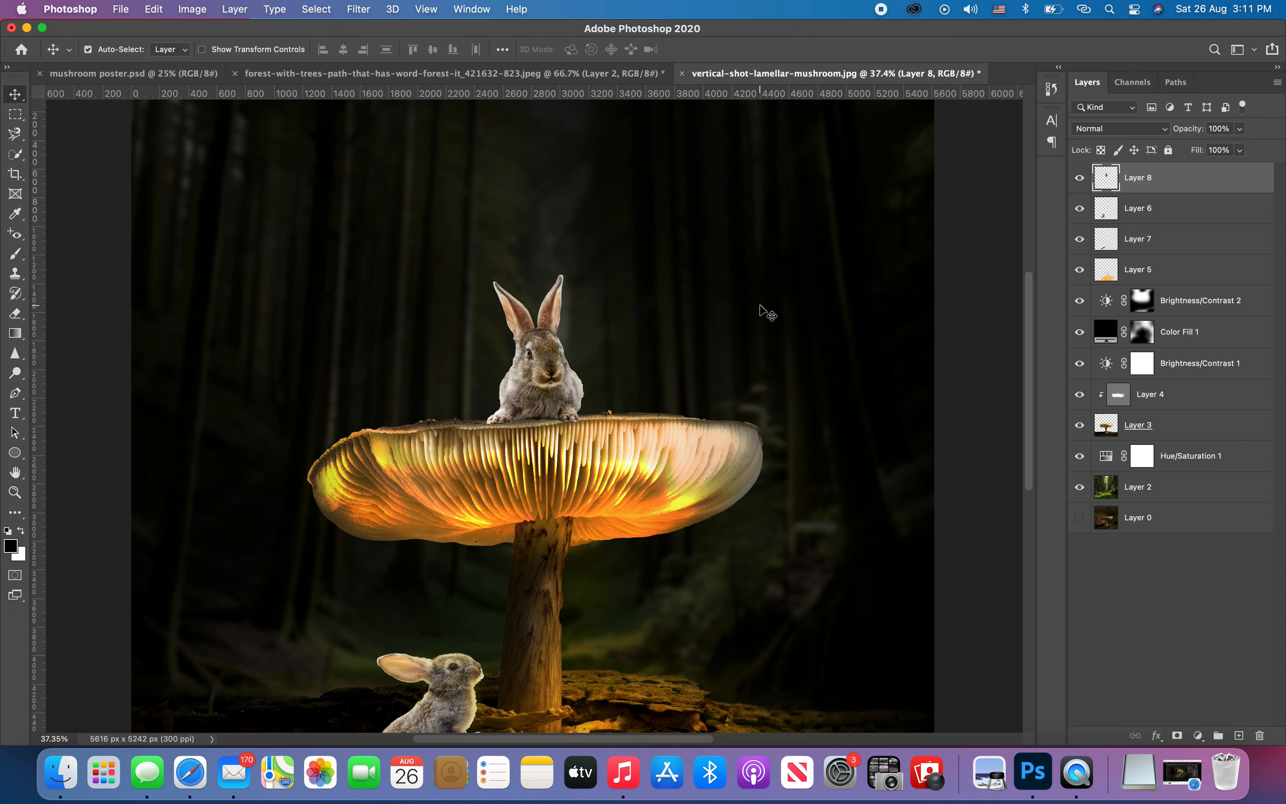
- Add a layer beneath the rabbit on the cap, paint a black shadow under its paws at 175 px, and set its opacity to 83%
left_click(1237, 734)
left_click(15, 253)
scroll(515, 411, "up", 3)
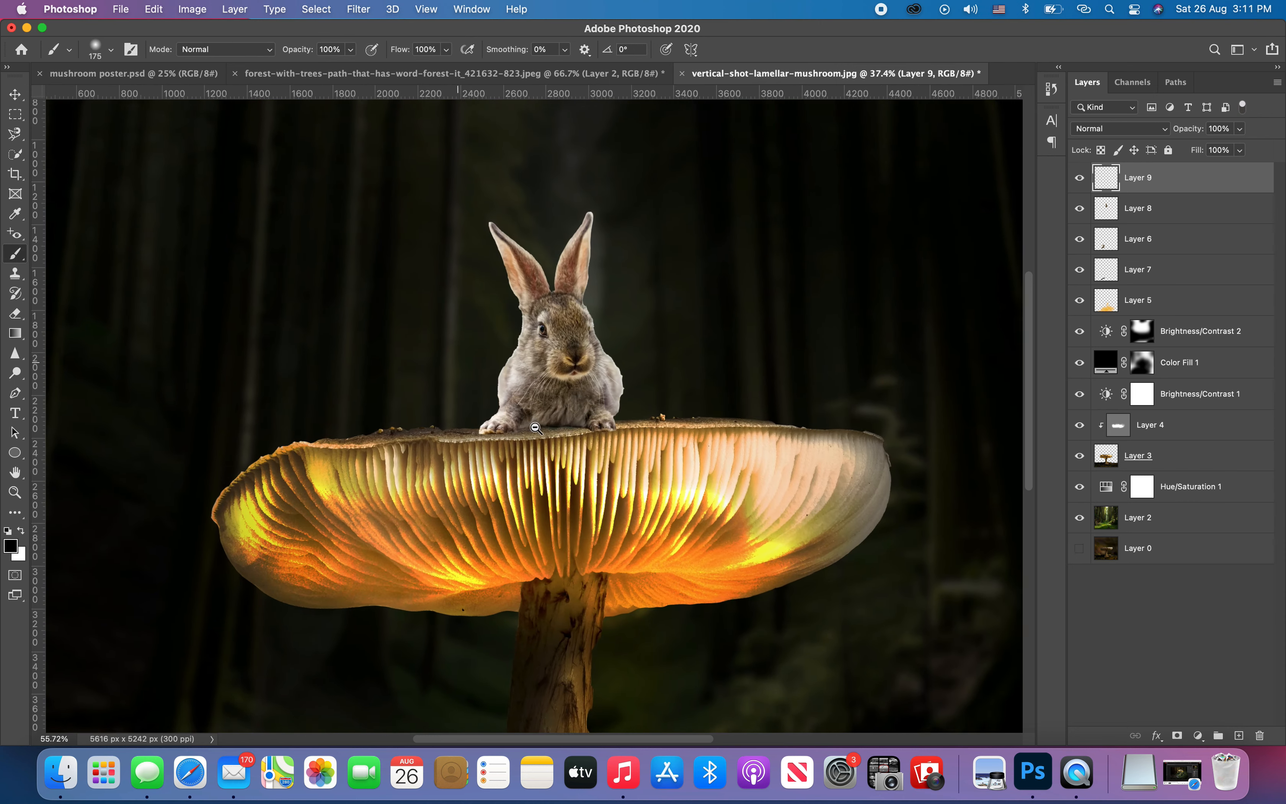
left_click_drag(1136, 178, 1133, 221)
scroll(496, 433, "up", 1)
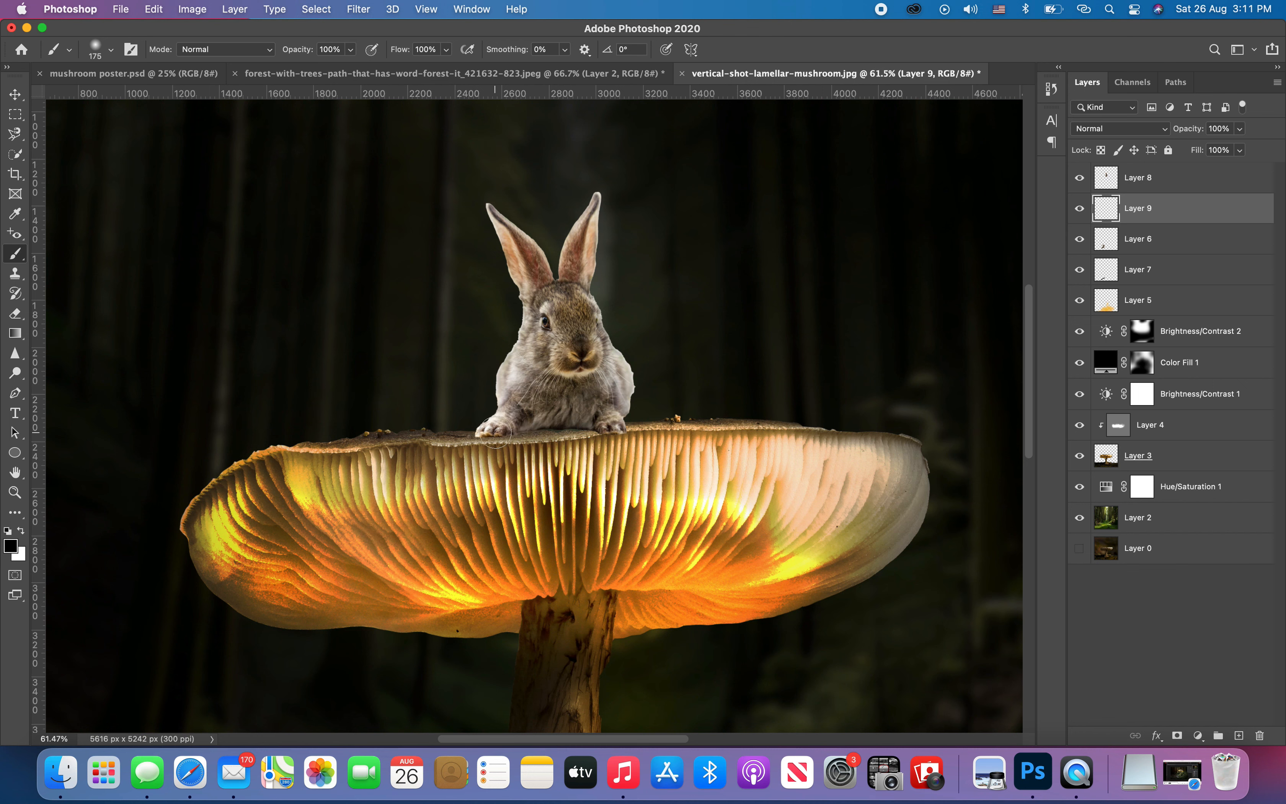
mouse_move(486, 433)
left_mouse_down()
mouse_move(540, 414)
mouse_move(595, 417)
mouse_move(550, 411)
mouse_move(519, 419)
mouse_move(630, 420)
mouse_move(478, 434)
left_mouse_up()
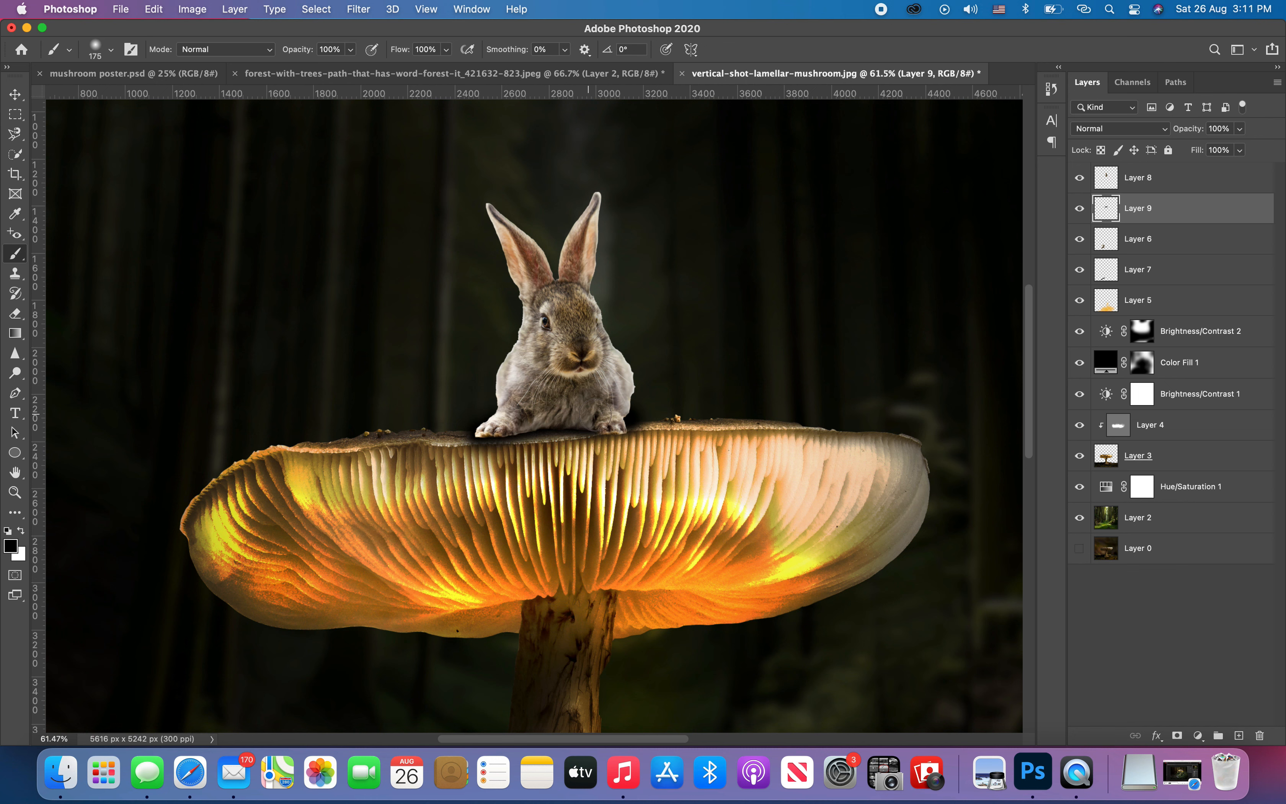
left_click_drag(1194, 134, 1189, 134)
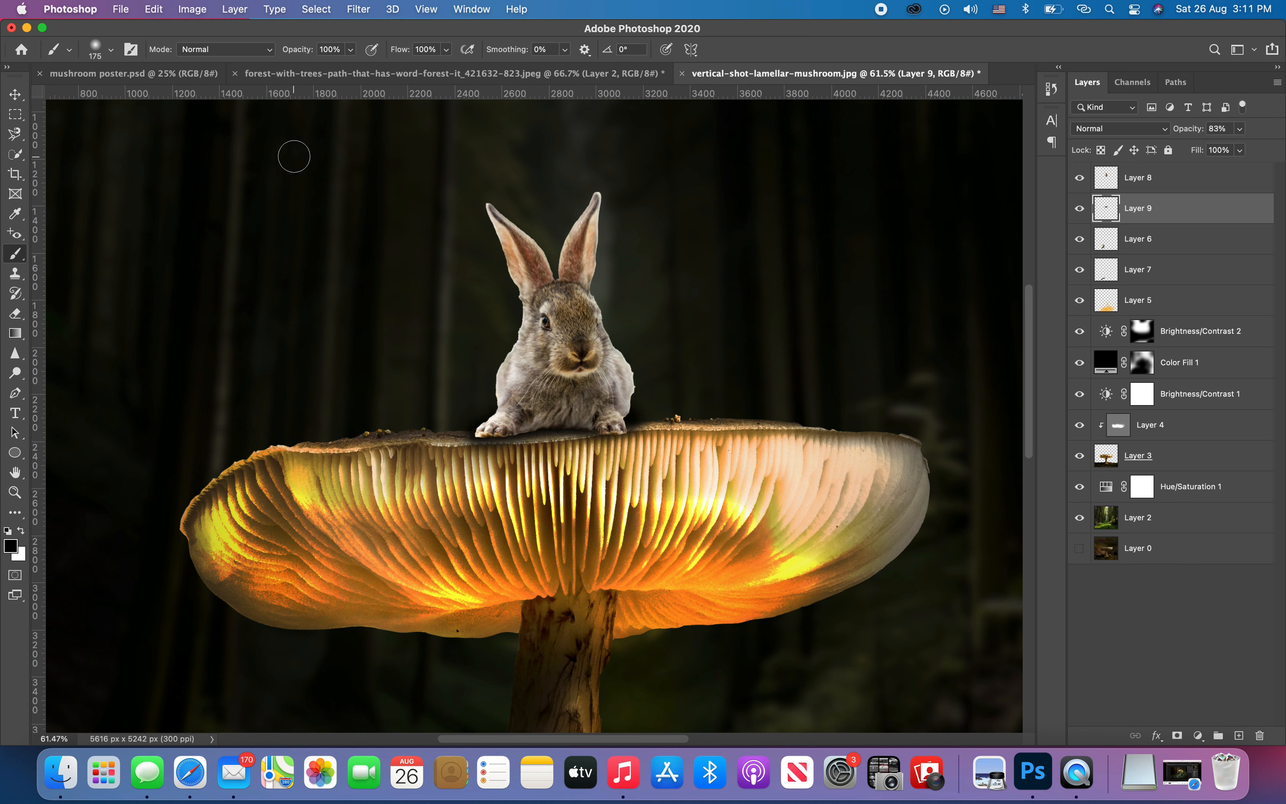